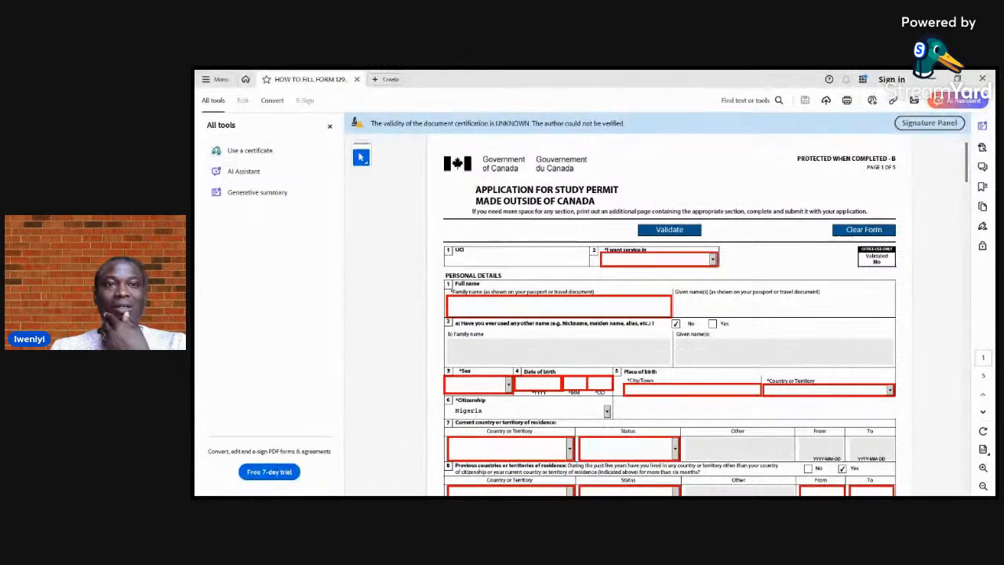
Hide the list of all tools and set the form's service language to English
left_click(329, 125)
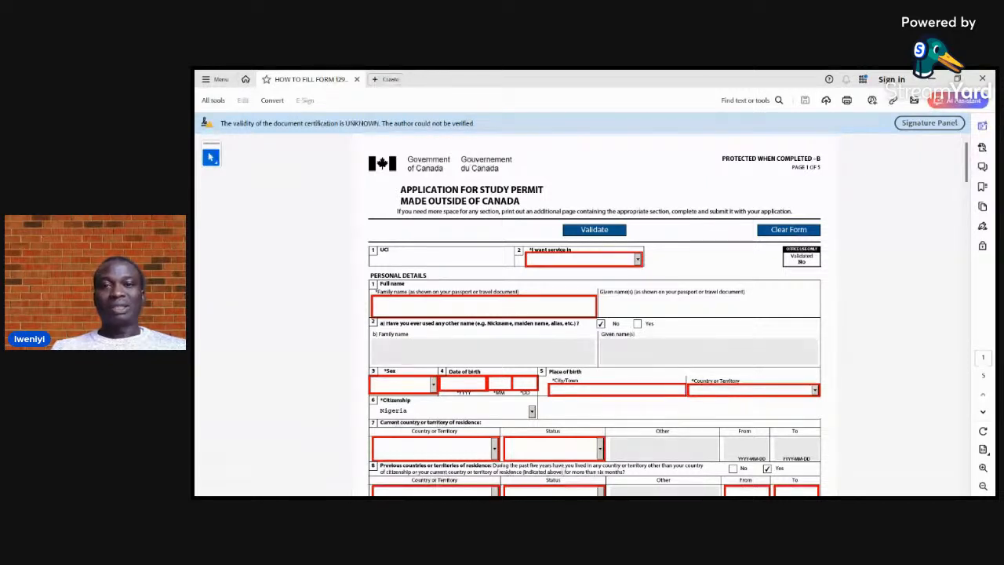
left_click(582, 260)
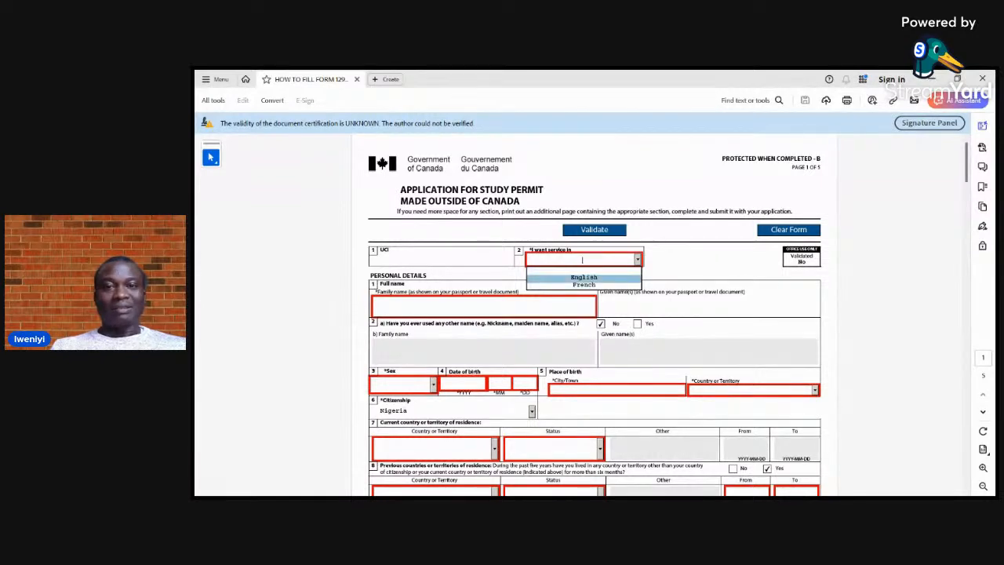
key("Return")
key("Tab")
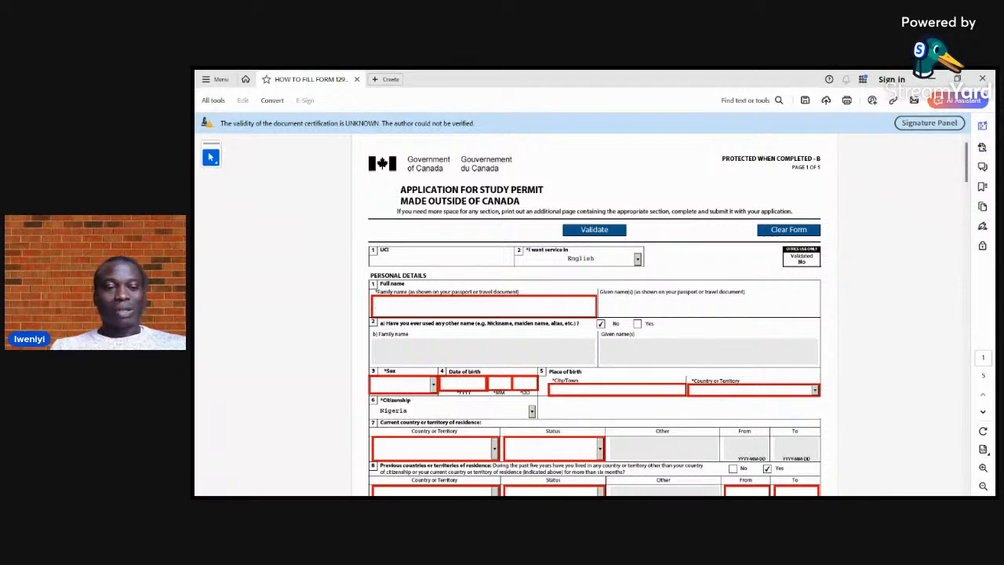
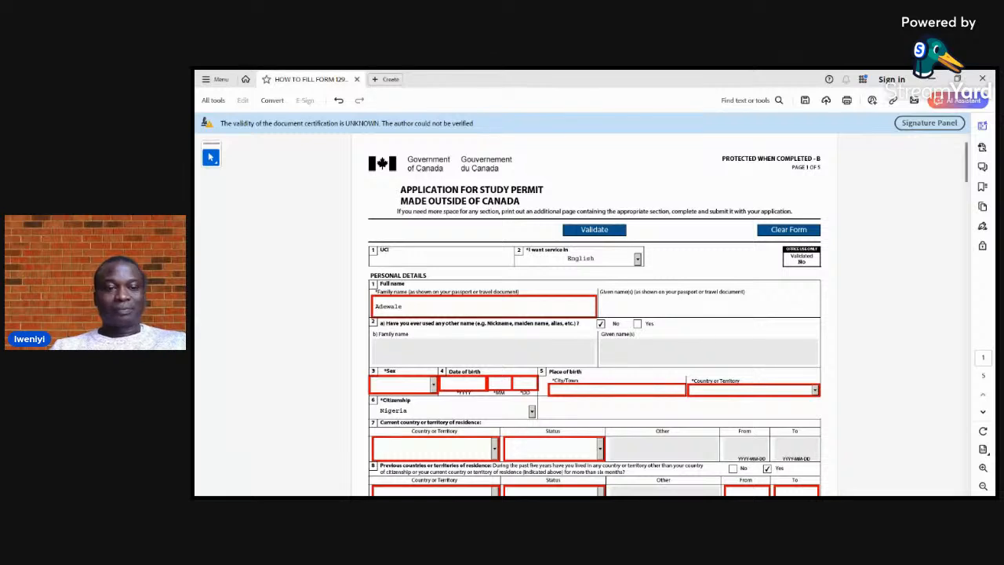
Enter the applicant's family name and given names under Full name in the personal details
left_click(612, 306)
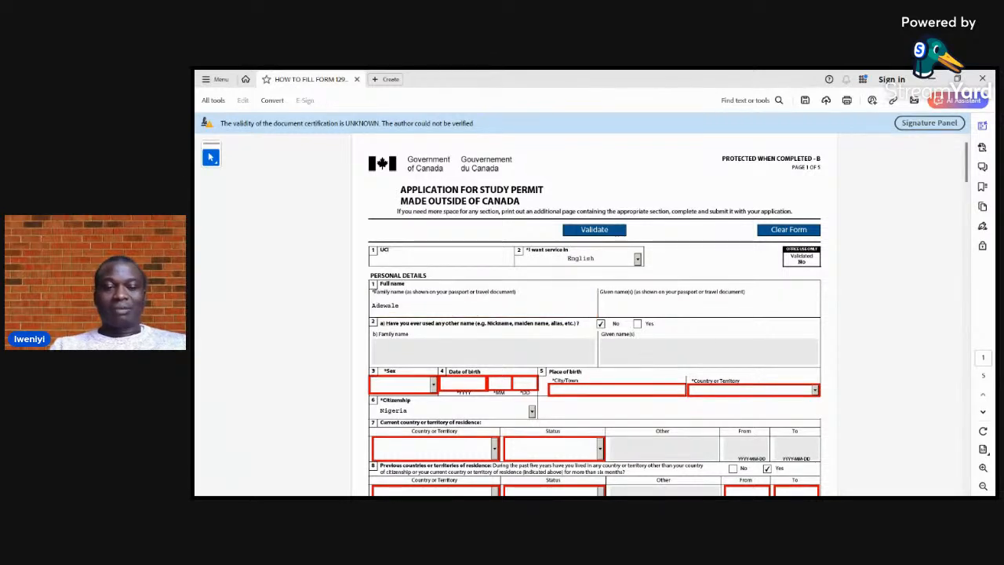
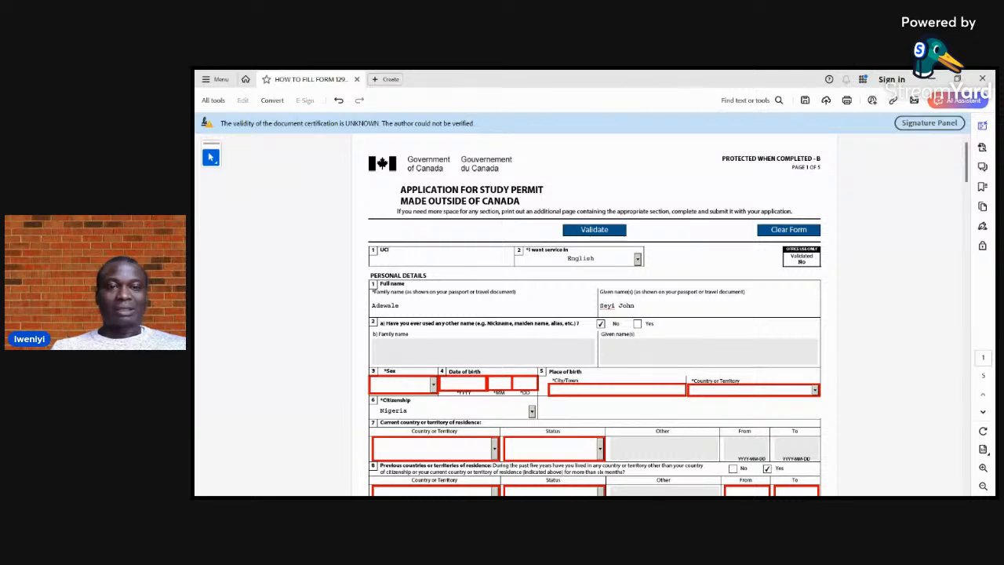
Set the applicant's sex to Male and fill in the year, month and day of the date of birth
left_click(433, 384)
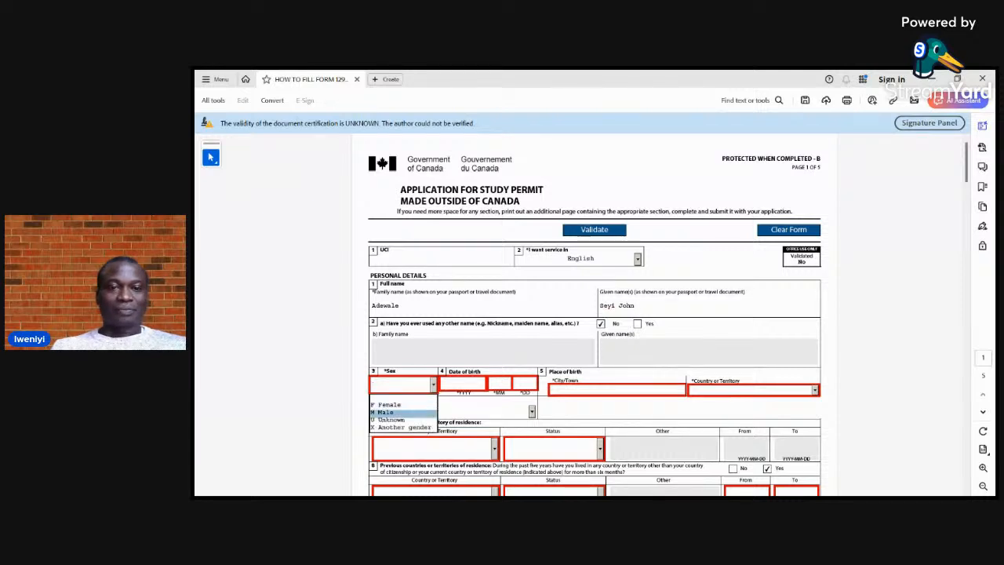
key("Return")
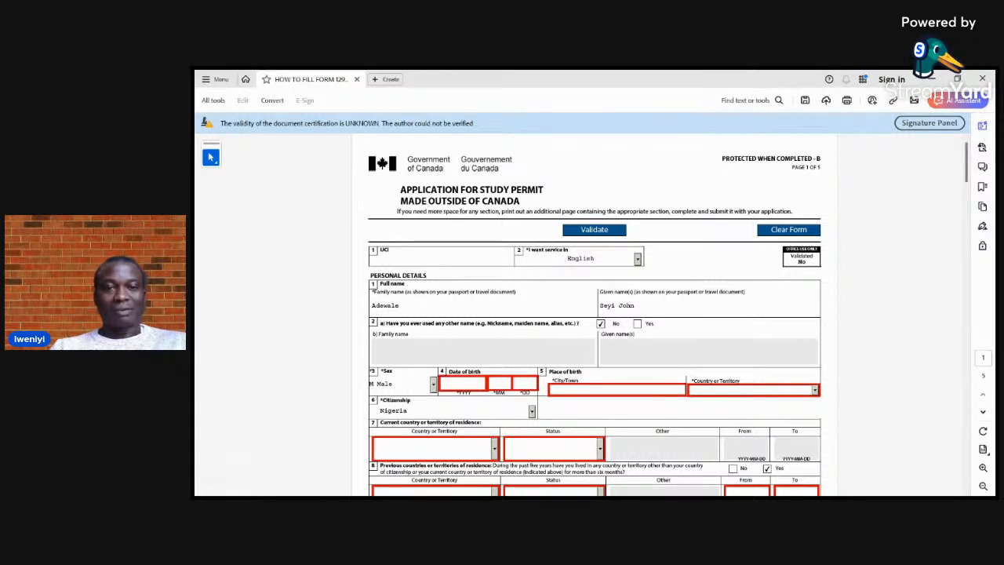
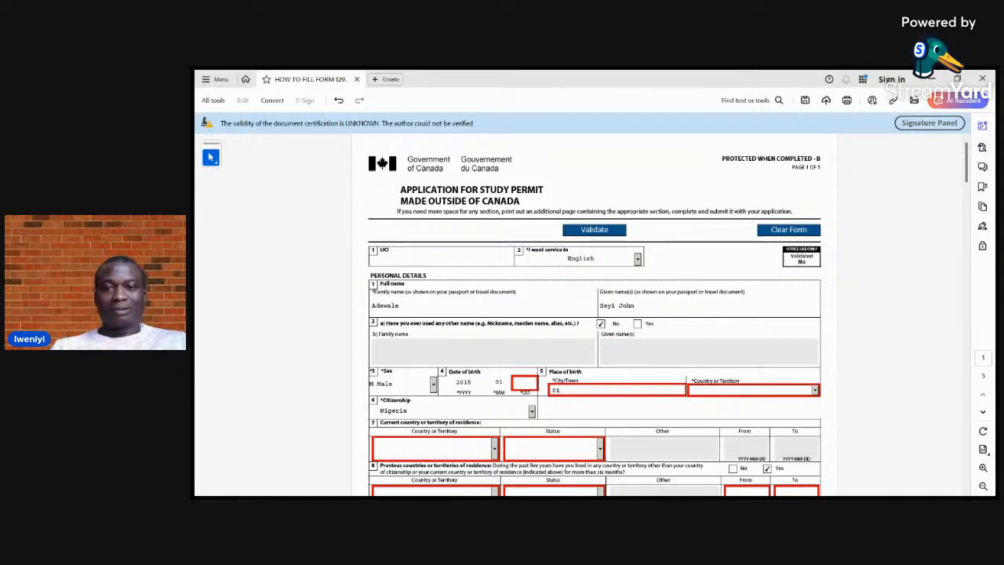
left_click(525, 383)
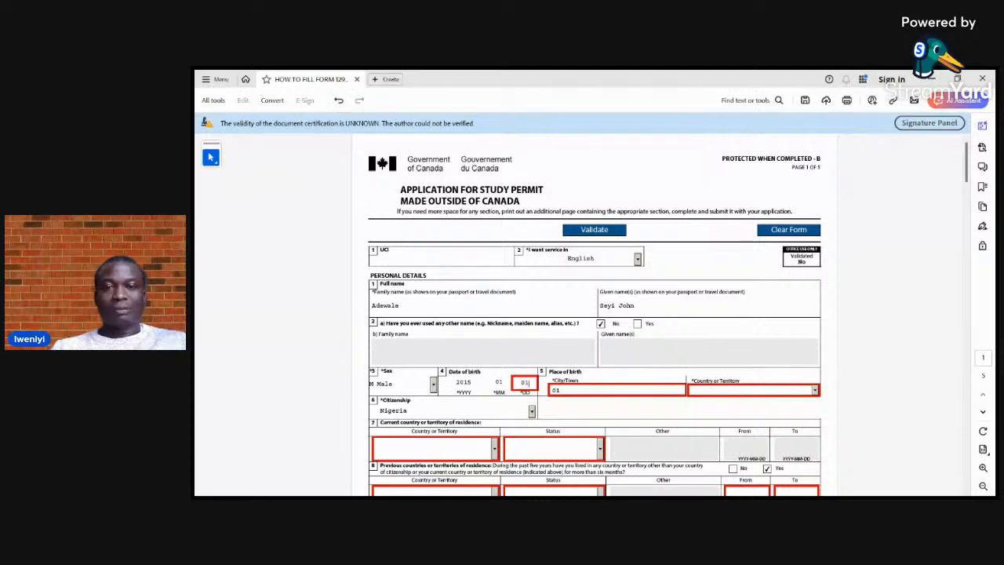
type("01")
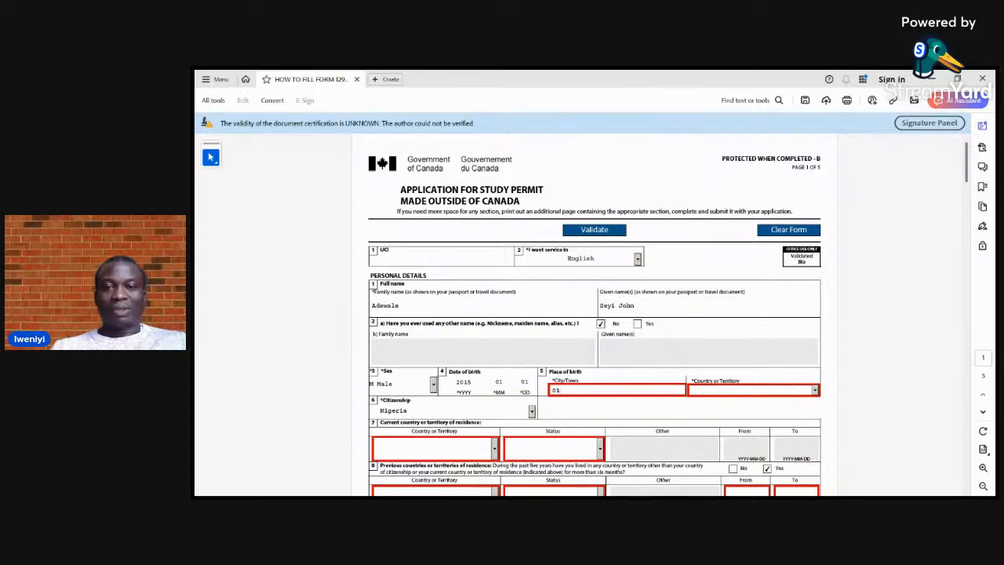
Replace the stray digits in the place of birth's city or town with Lagos
key("BackSpace")
key("BackSpace")
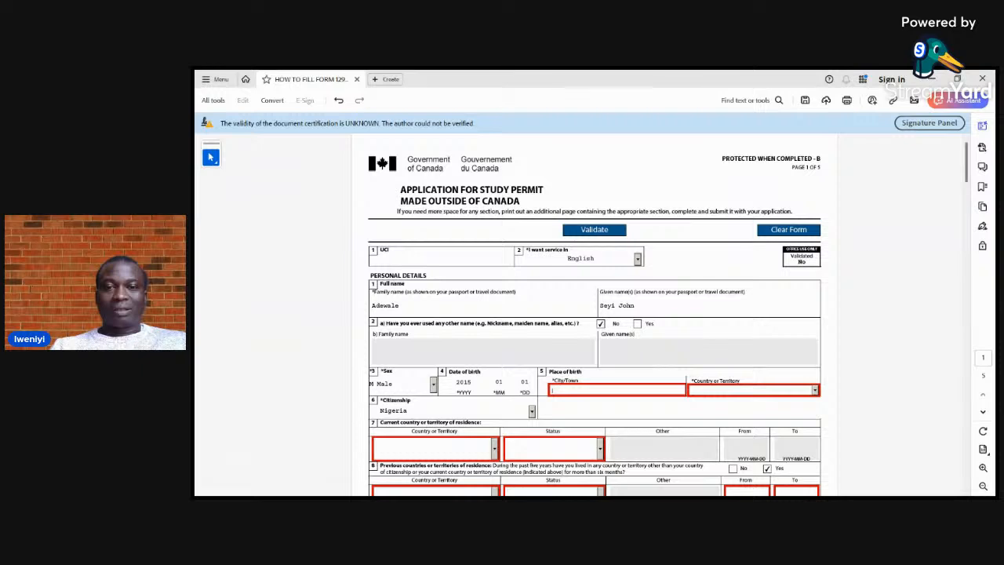
type("Lagos")
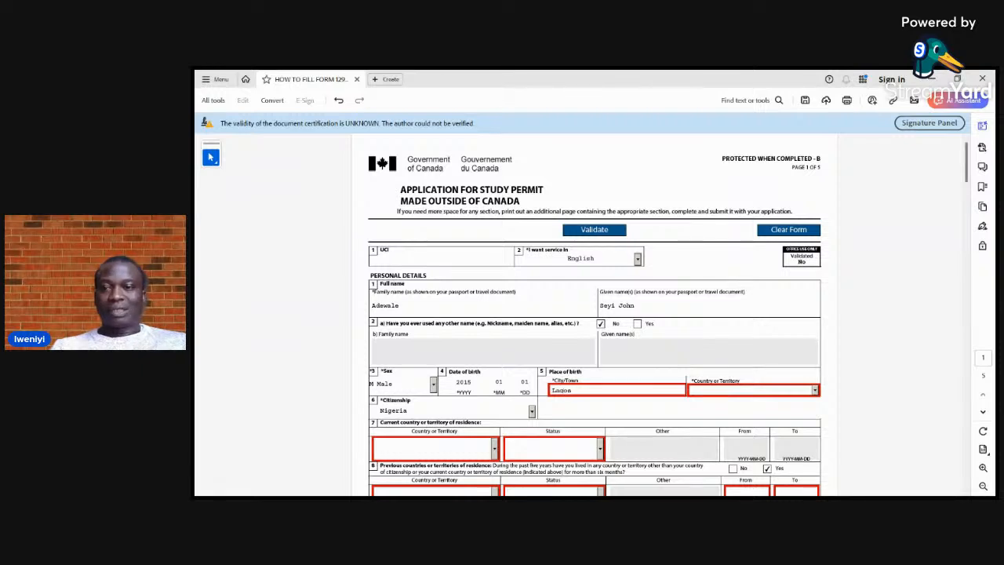
key("Tab")
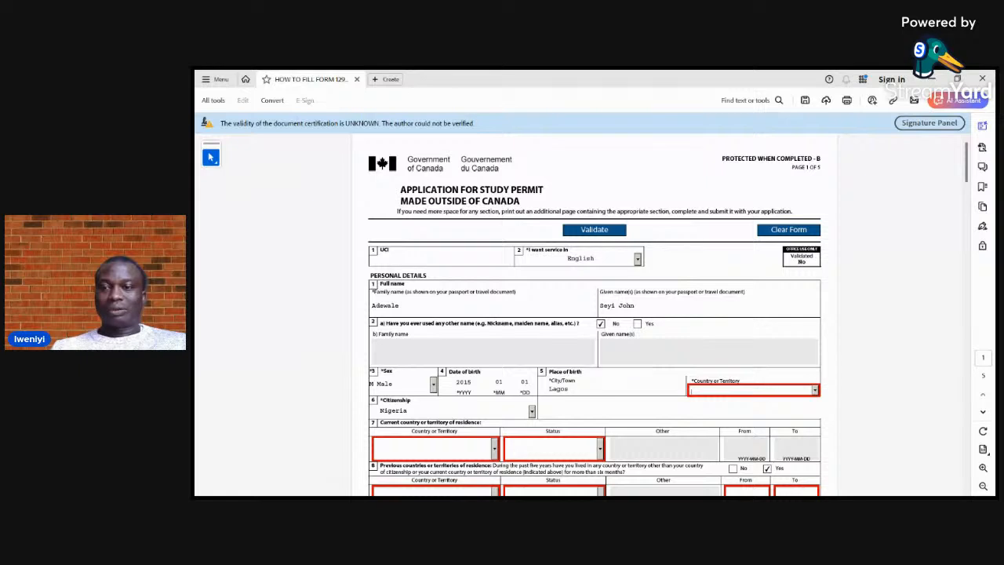
Choose Nigeria as the country or territory of the place of birth
key("n")
key("n")
key("n")
key("n")
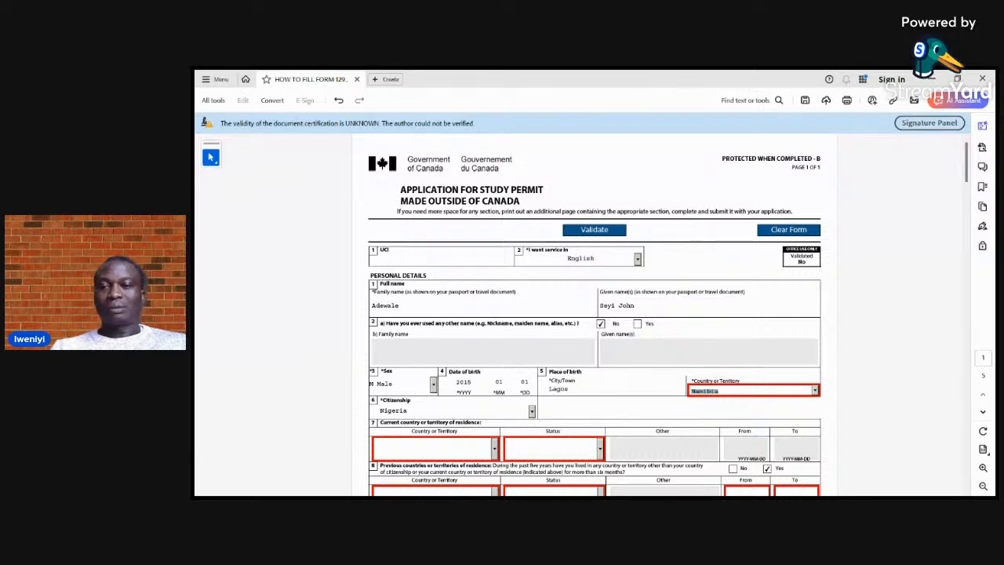
key("n")
key("n")
key("n")
key("n")
key("n")
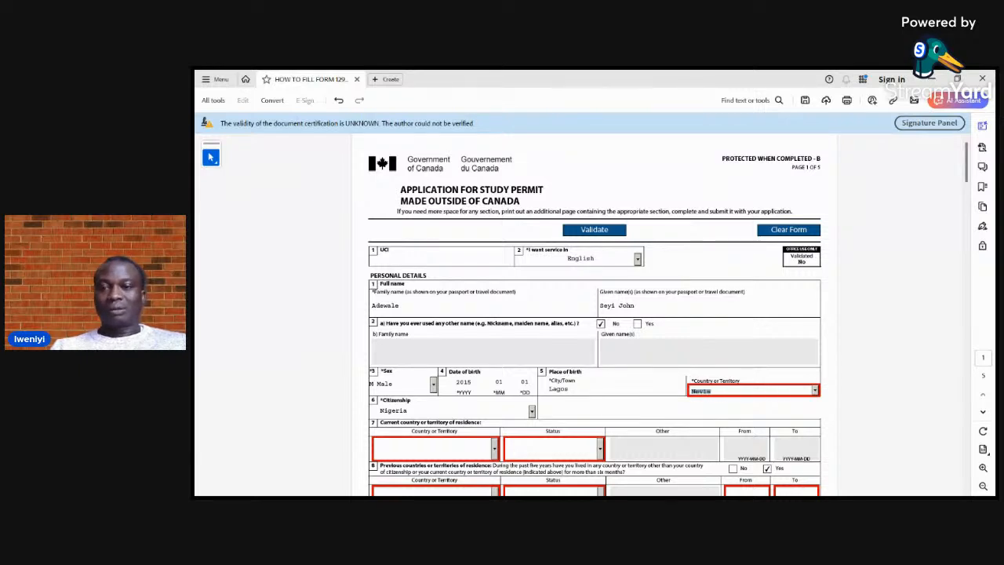
key("n")
key("n")
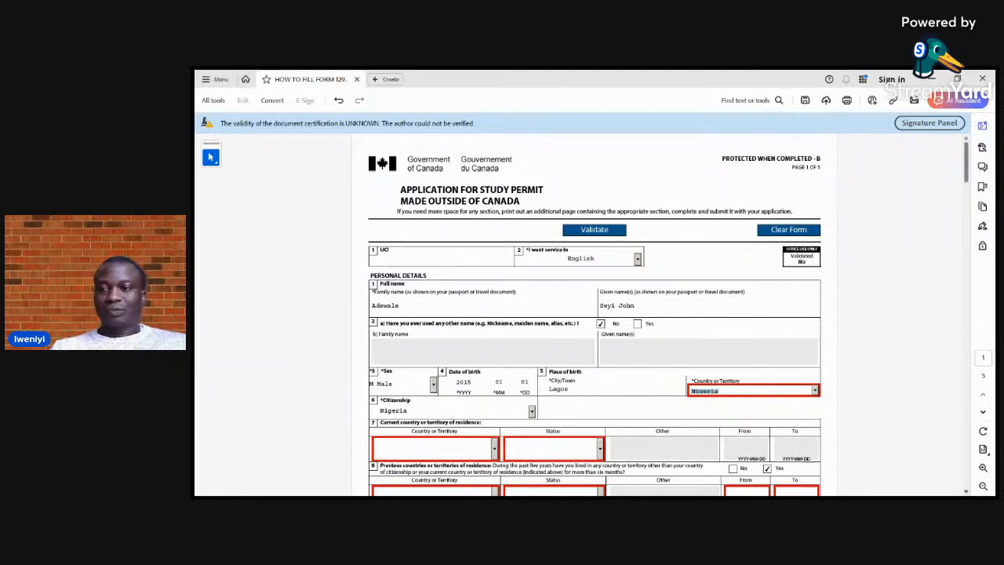
Choose Nigeria as the current country or territory of residence in question 7
scroll(594, 322, "down", 2)
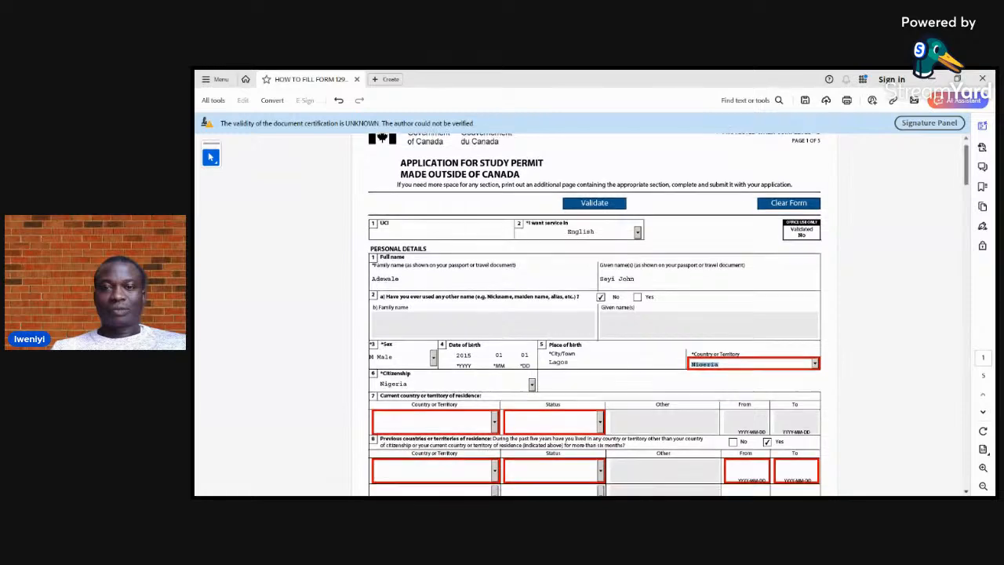
scroll(595, 321, "down", 3)
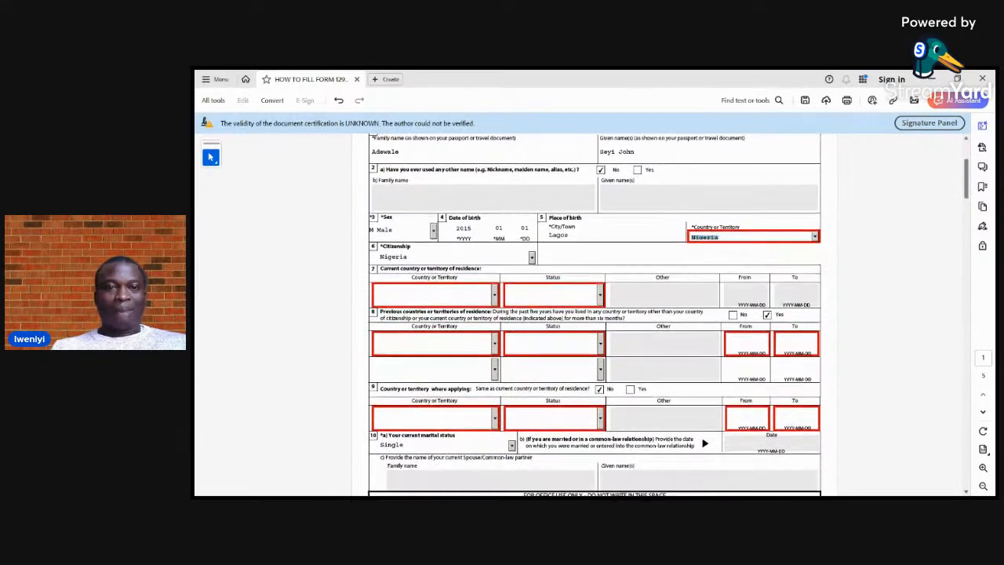
scroll(595, 322, "down", 1)
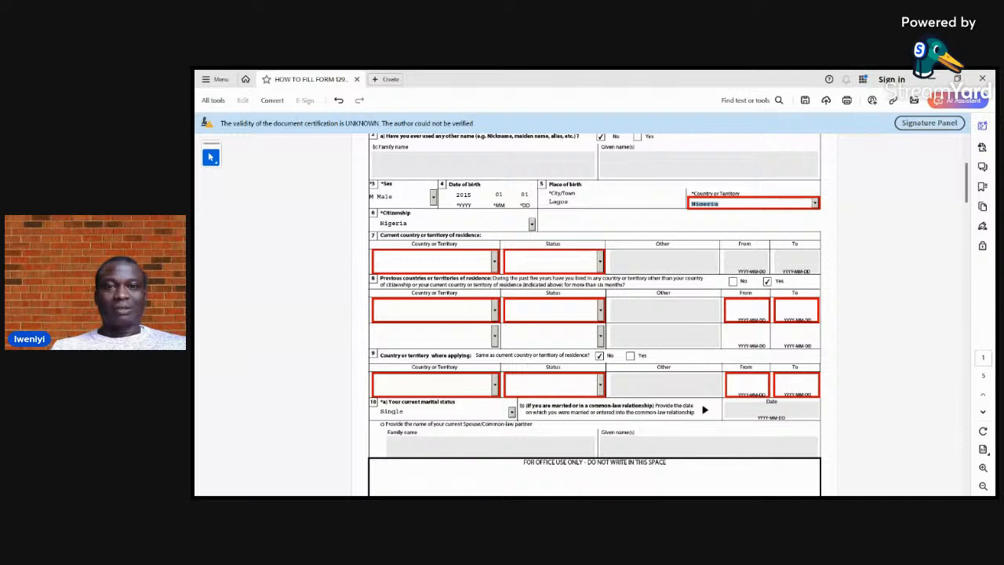
left_click(494, 261)
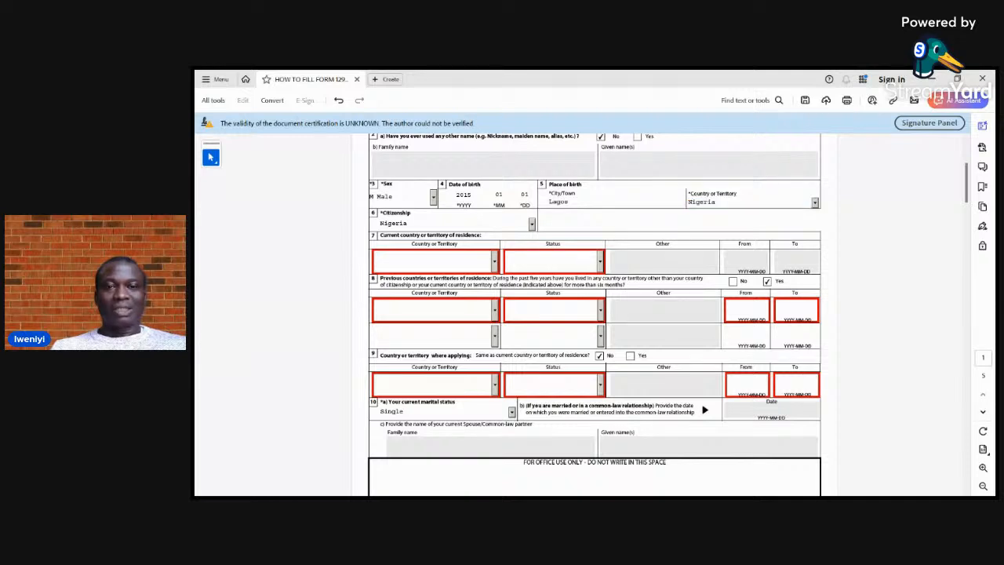
key("n")
key("n")
key("n")
key("n")
key("n")
key("n")
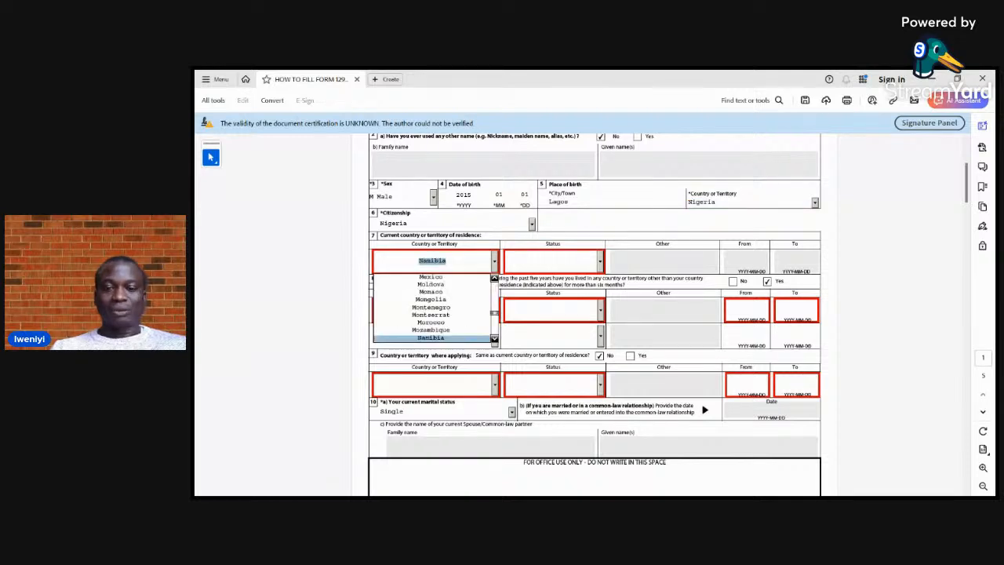
key("n")
key("n")
key("n")
key("n")
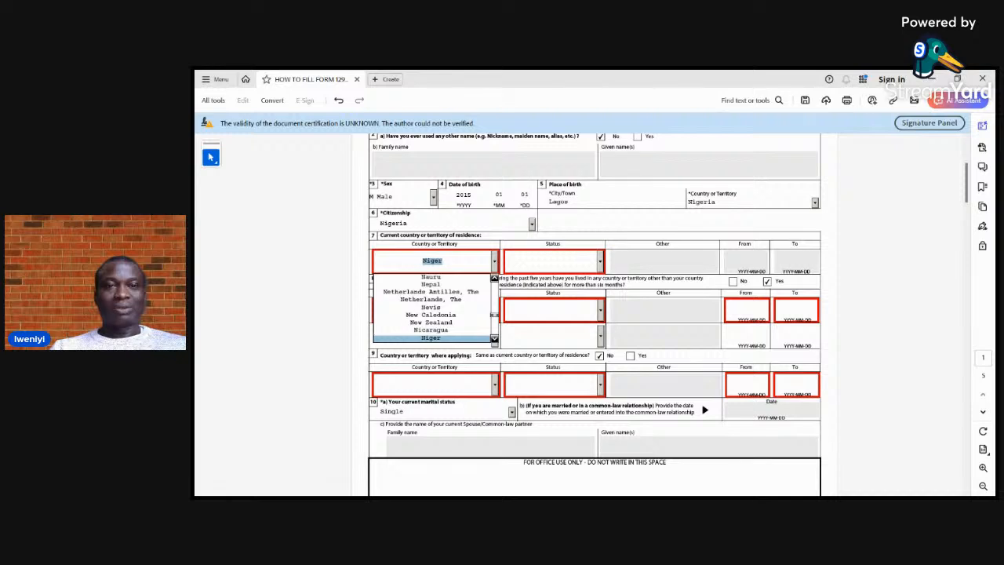
key("n")
key("Return")
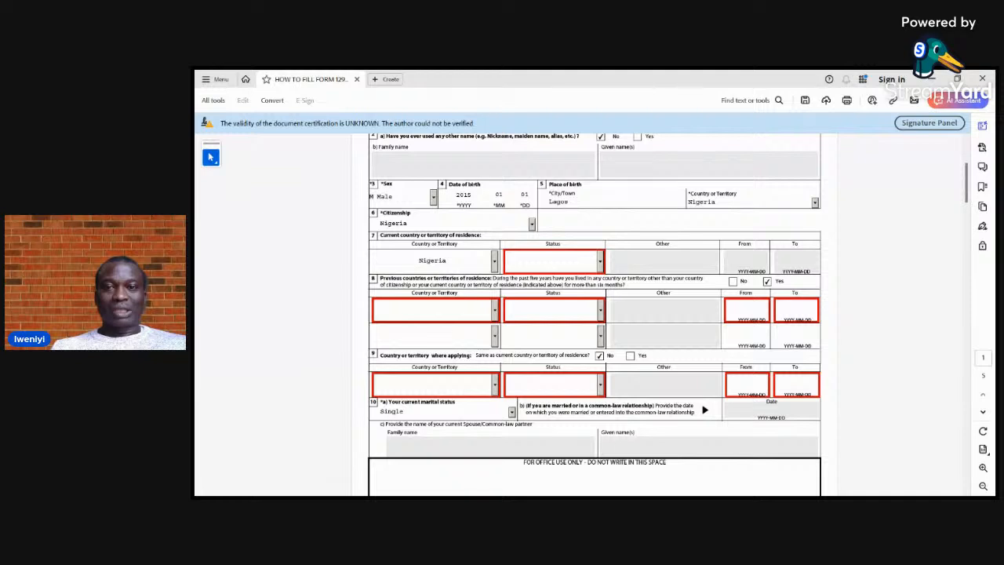
Set the status for the current country of residence to Citizen
left_click(551, 261)
key("Down")
key("Return")
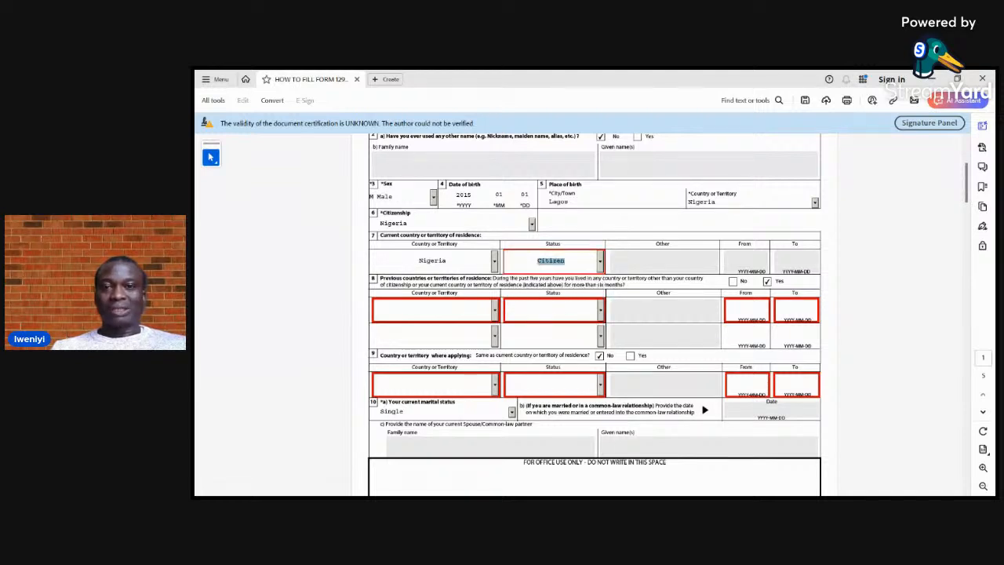
key("Tab")
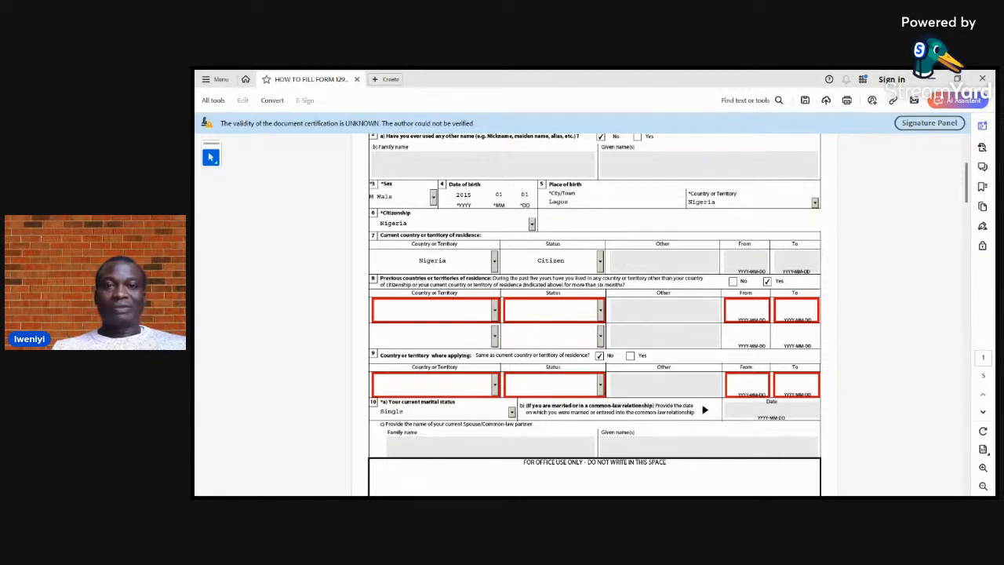
Choose Nigeria as the first previous country or territory of residence in question 8
left_click(494, 311)
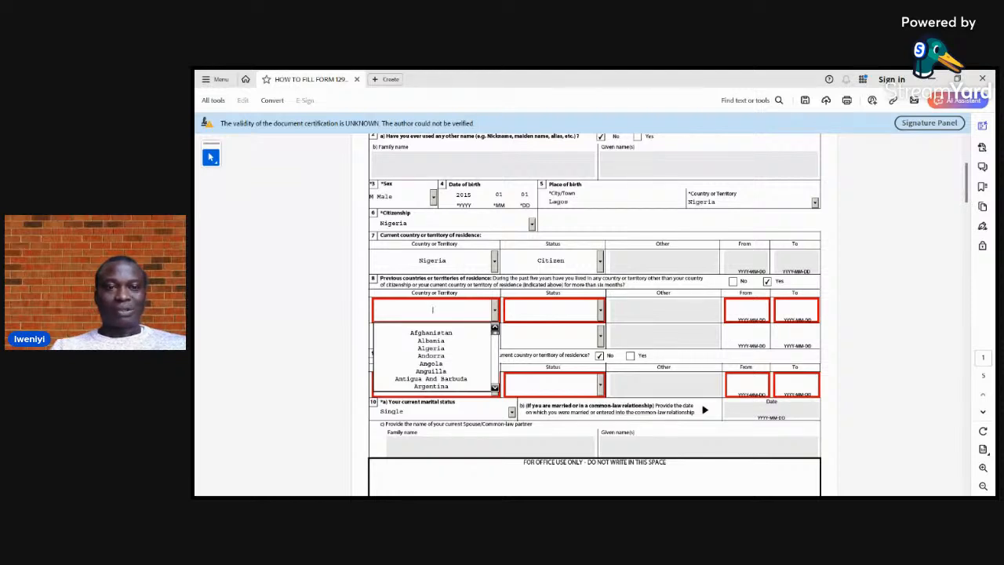
key("n")
key("n")
key("n")
key("n")
key("n")
key("n")
key("n")
key("n")
key("n")
key("n")
key("n")
key("Return")
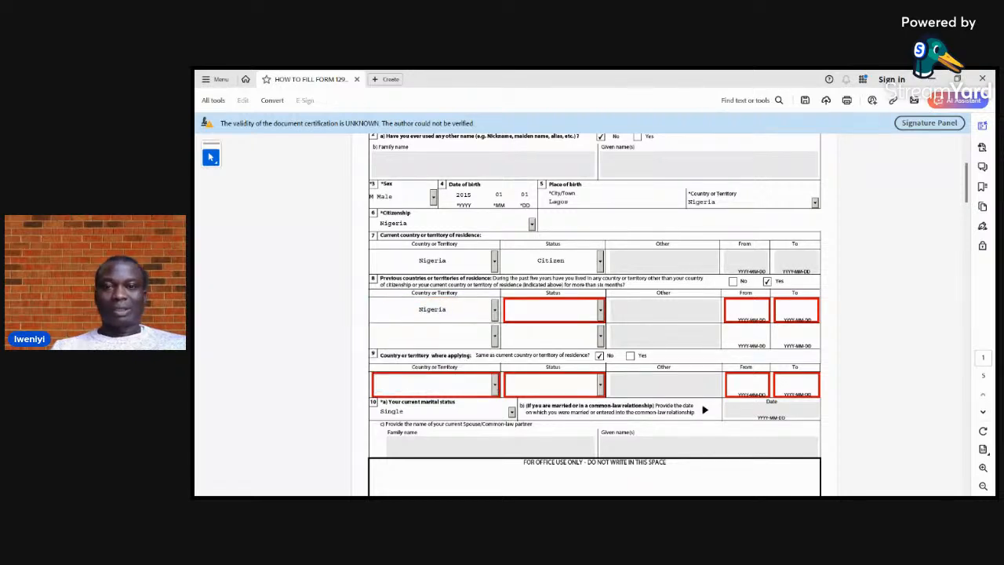
Set the status for the first previous country of residence to Citizen
left_click(601, 310)
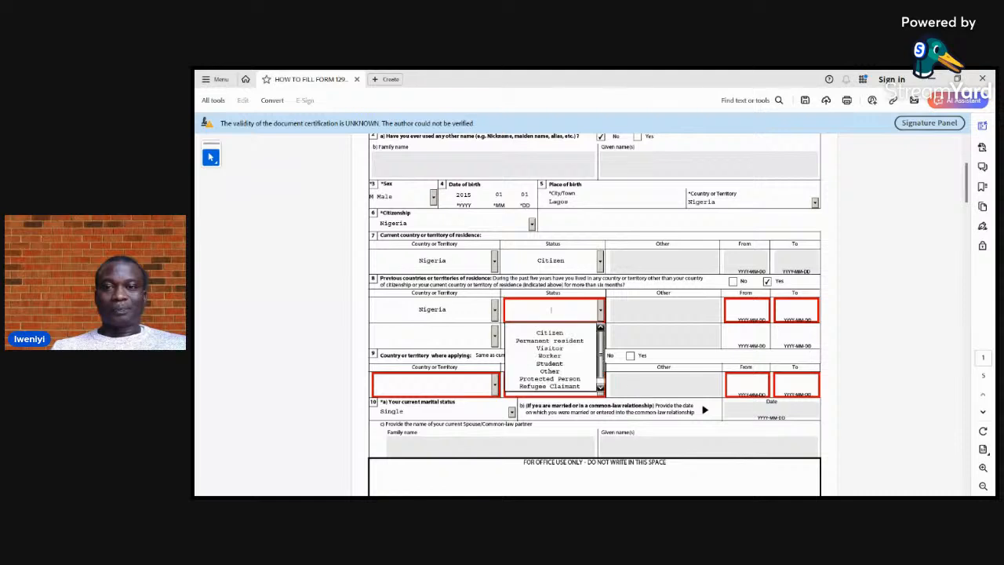
key("c")
key("Return")
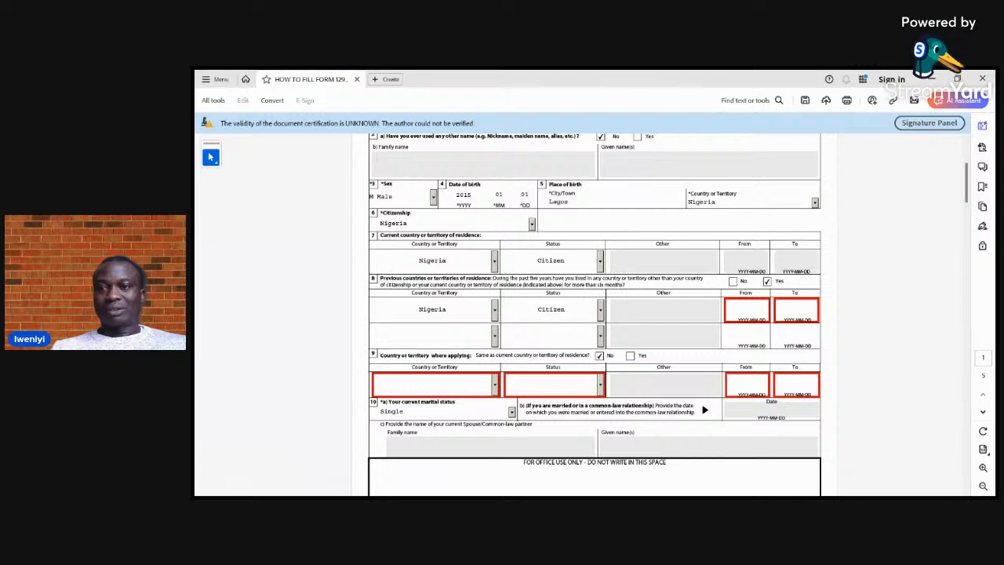
Enter 2015-01-01 to 2024-05-01 as the residence period for the first previous country in question 8
left_click(772, 310)
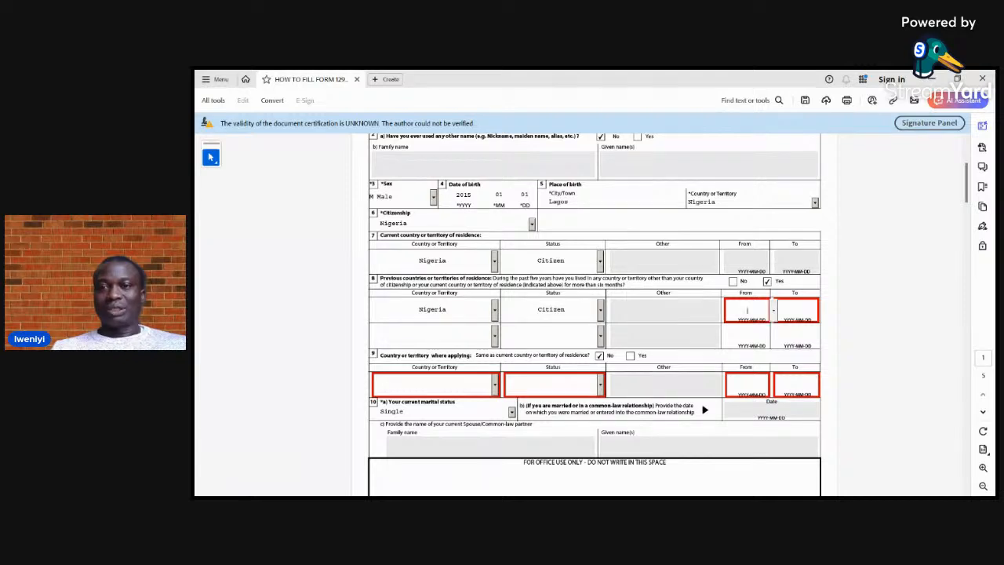
type("2")
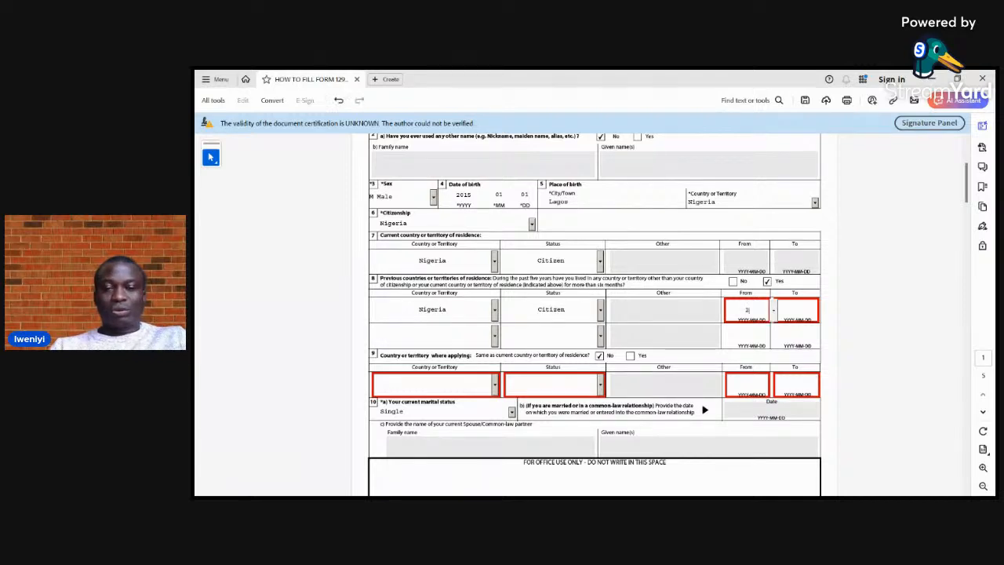
type("015")
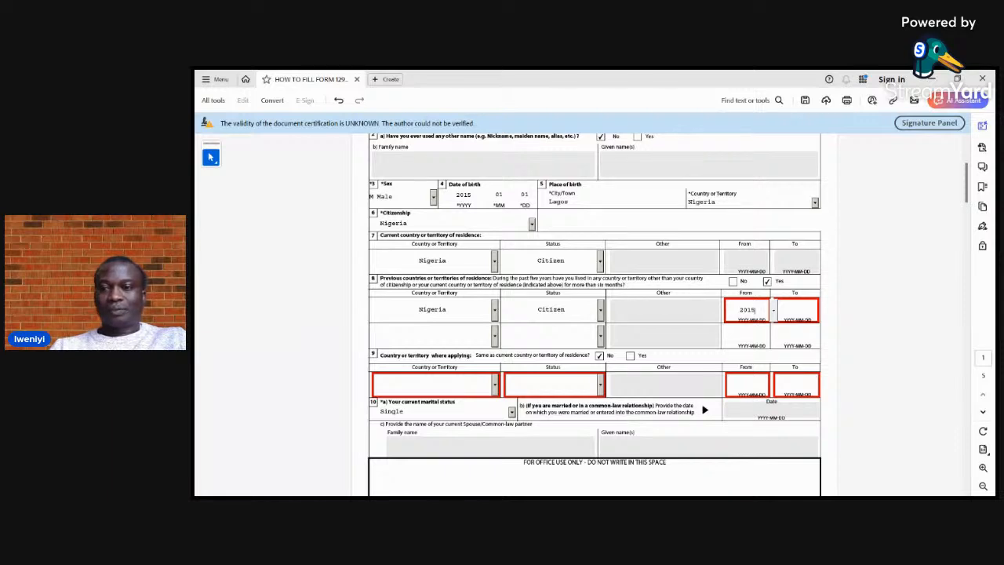
type("-01")
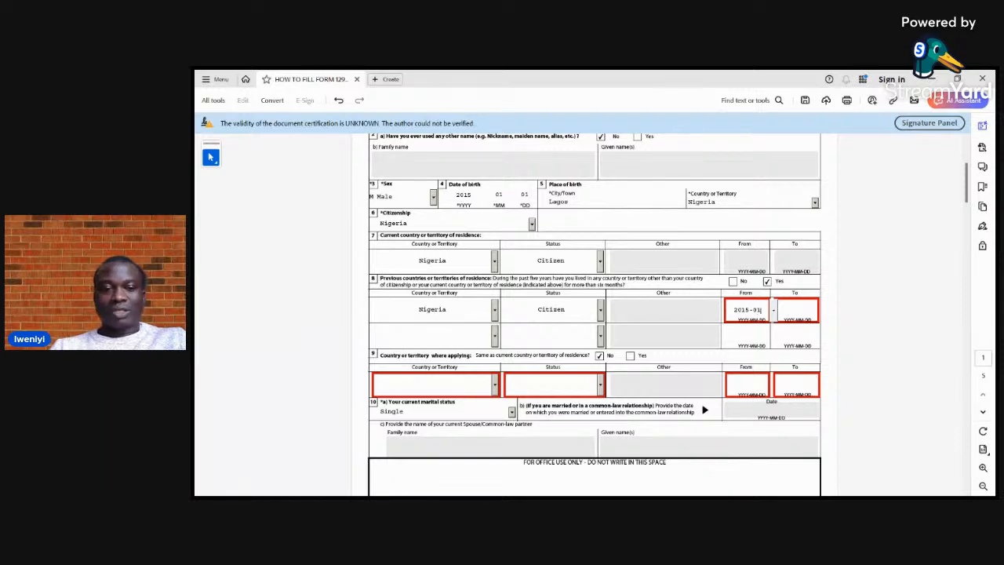
key("Return")
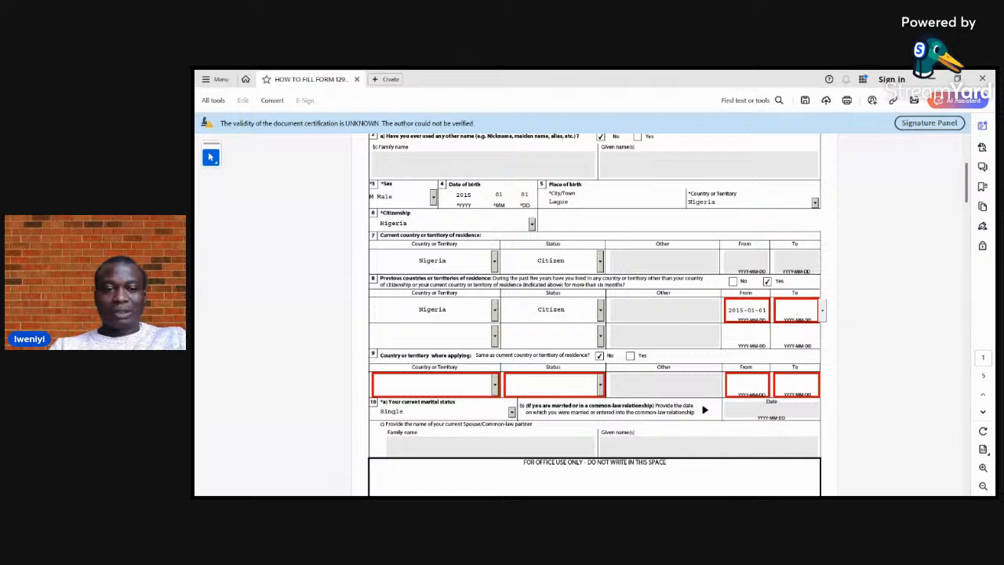
type("2024-")
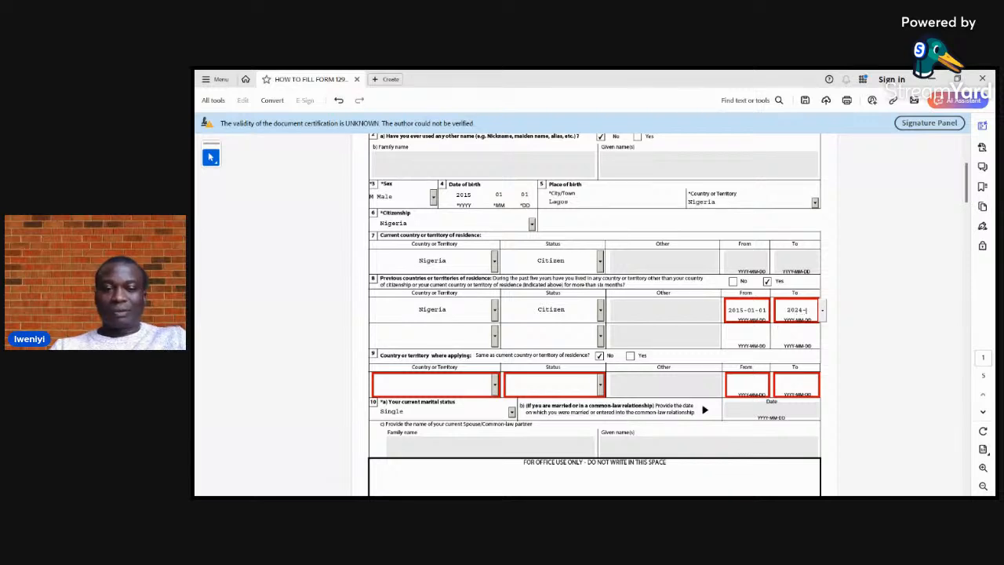
type("05")
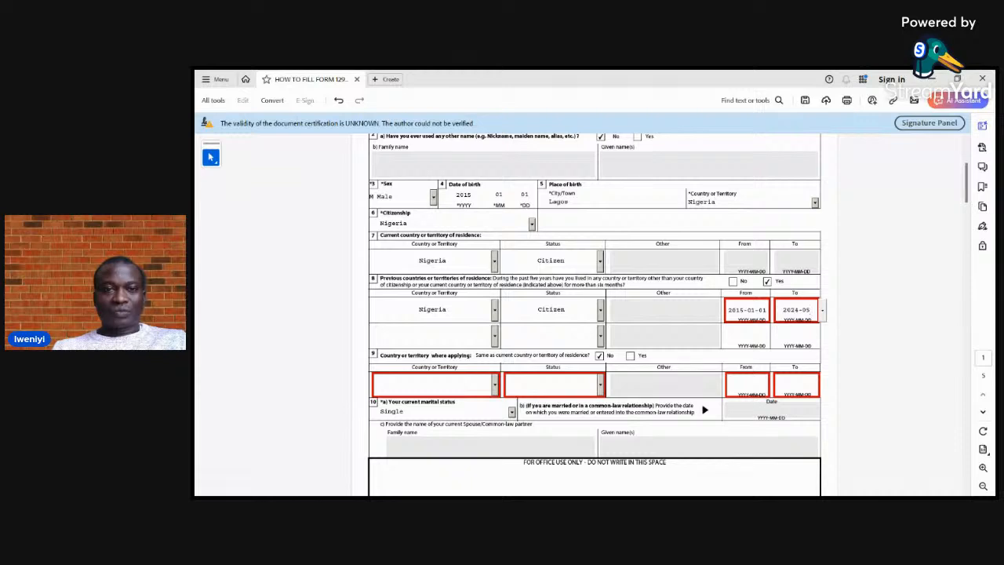
key("Return")
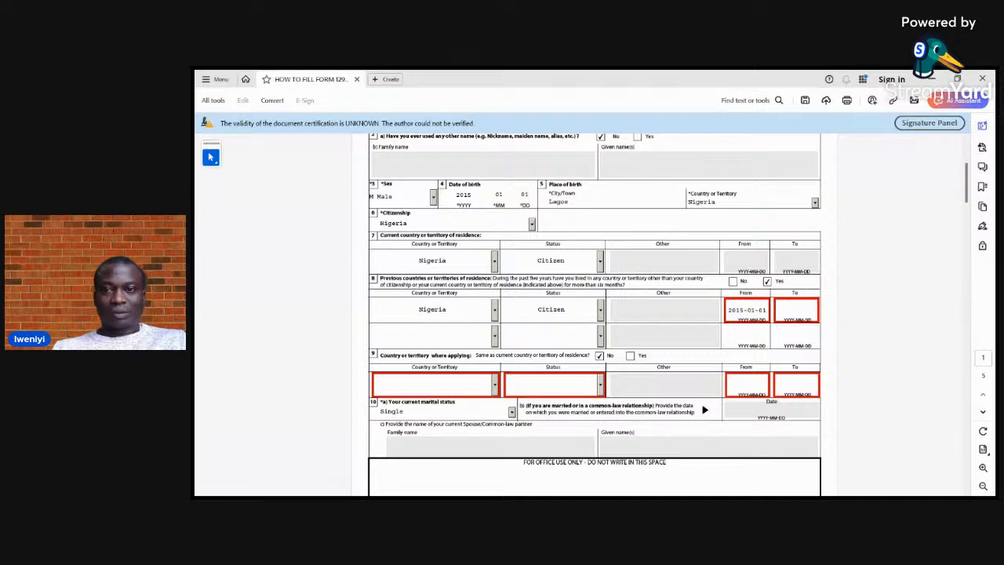
left_click(812, 315)
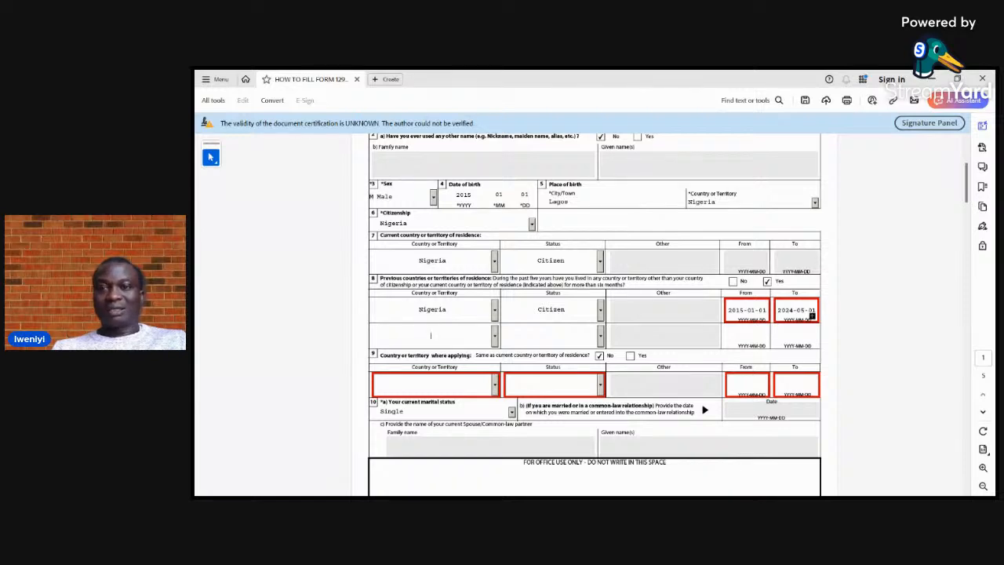
Answer No to question 8 about previous countries or territories of residence
left_click(733, 281)
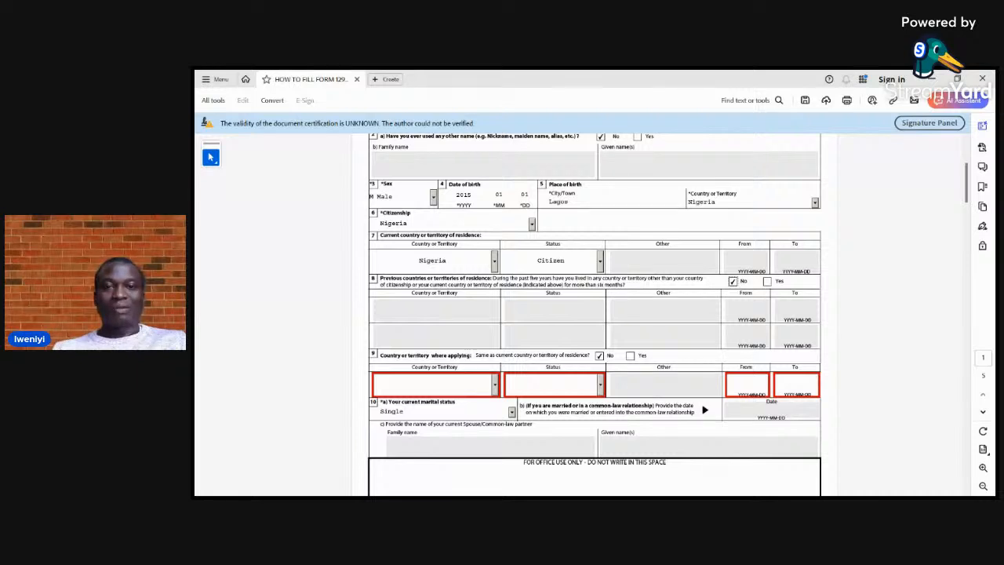
Choose Nigeria as the country or territory where applying in question 9 and set its status to Citizen
left_click(495, 385)
key("n")
key("n")
key("n")
key("n")
key("n")
key("n")
key("n")
key("n")
key("n")
key("n")
key("n")
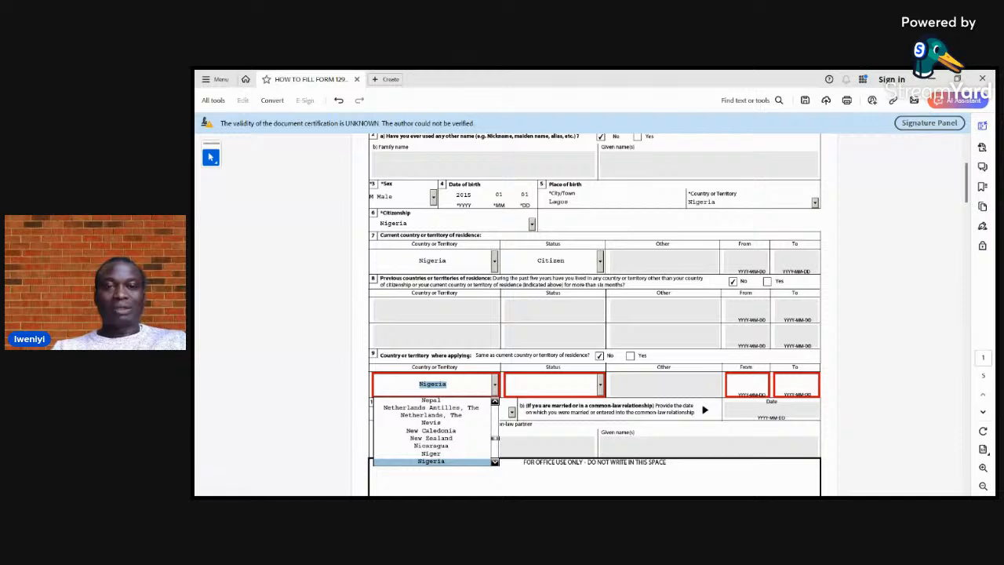
key("Return")
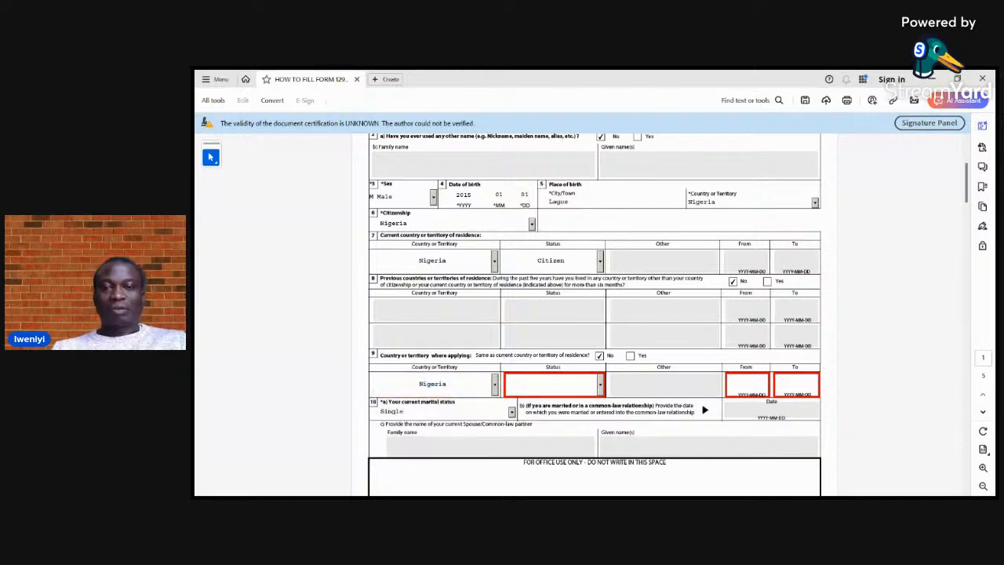
left_click(601, 384)
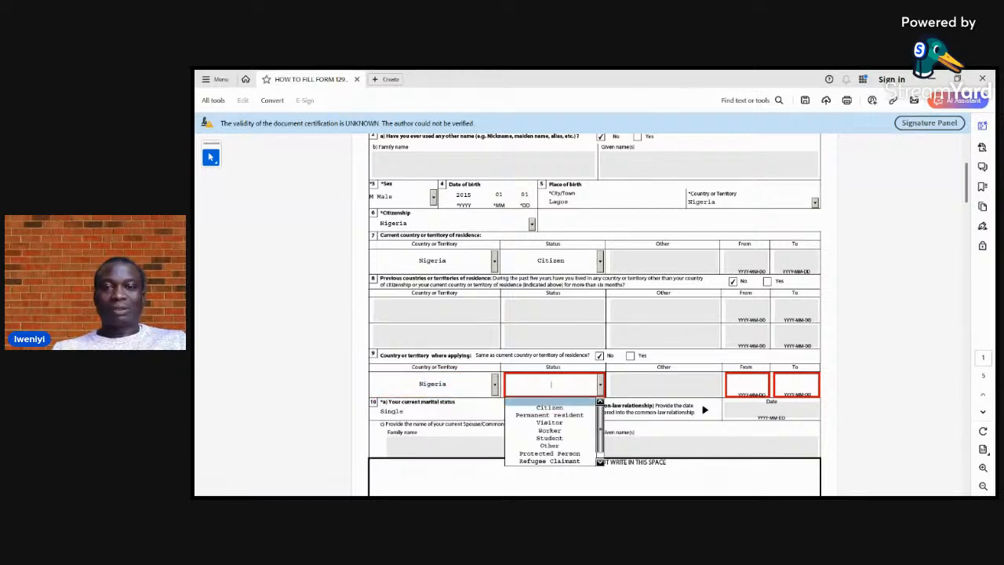
key("Return")
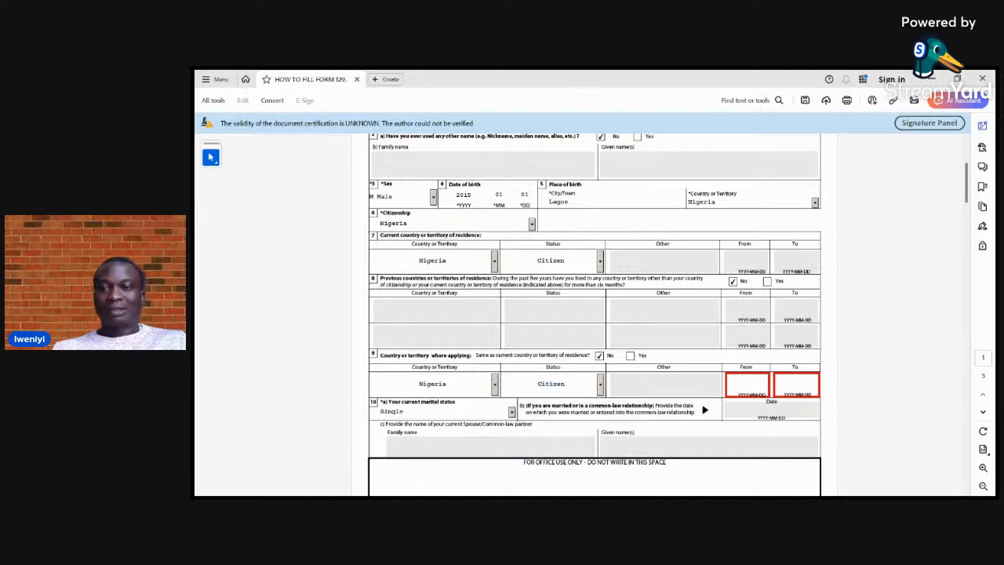
Enter 2015-01-01 to 2024-05-05 as the period for the country where applying in question 9
left_click(747, 385)
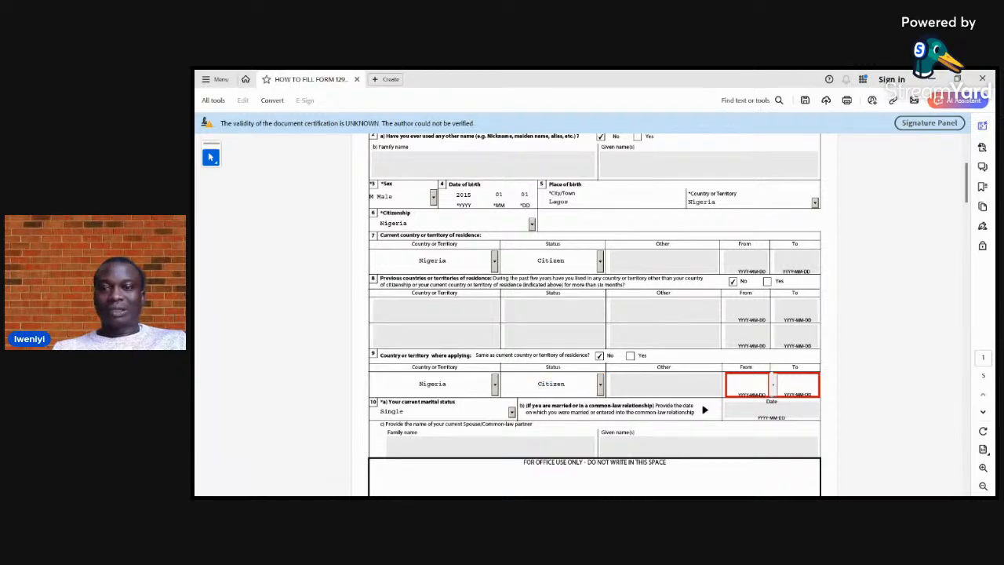
type("2015")
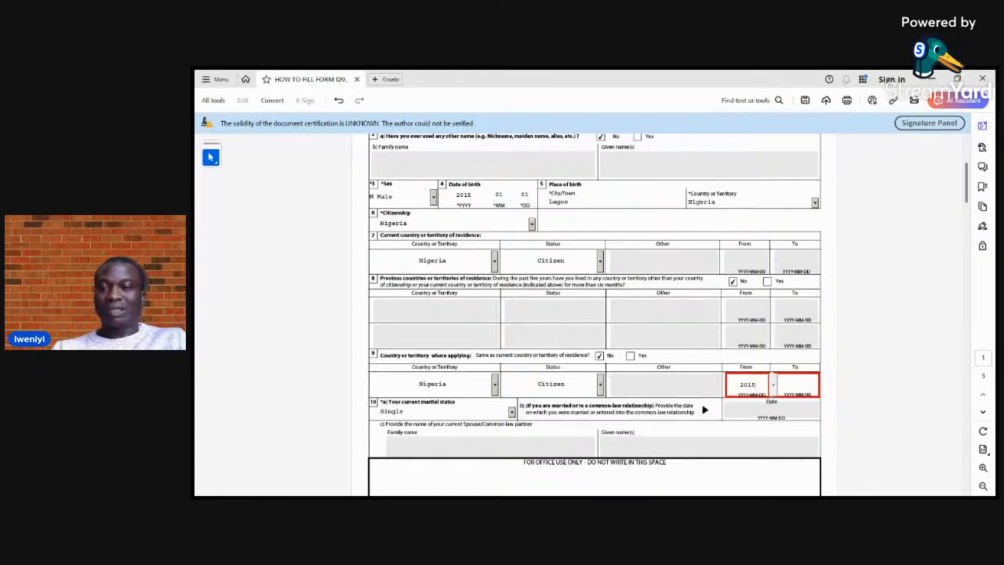
type("-01-01")
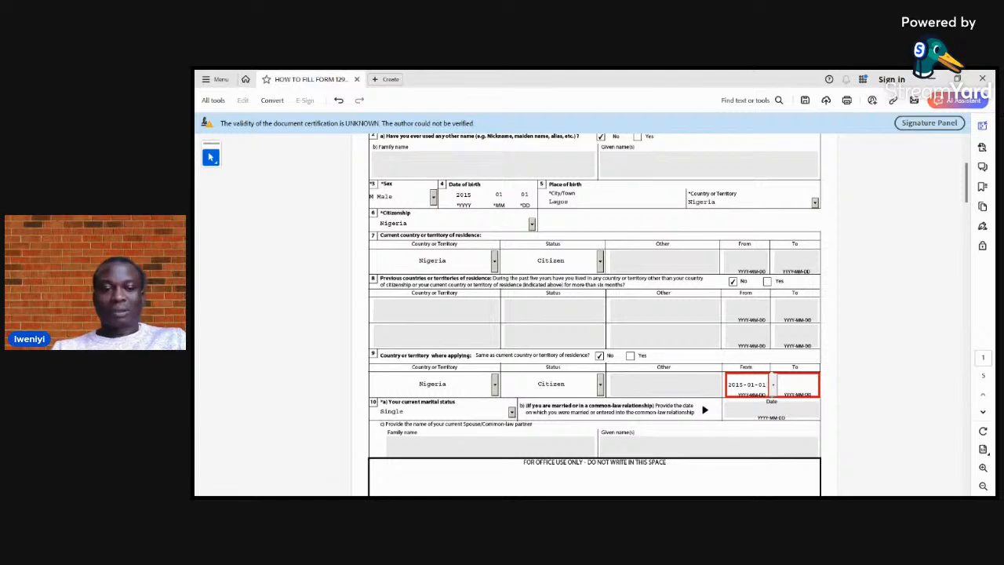
left_click(797, 385)
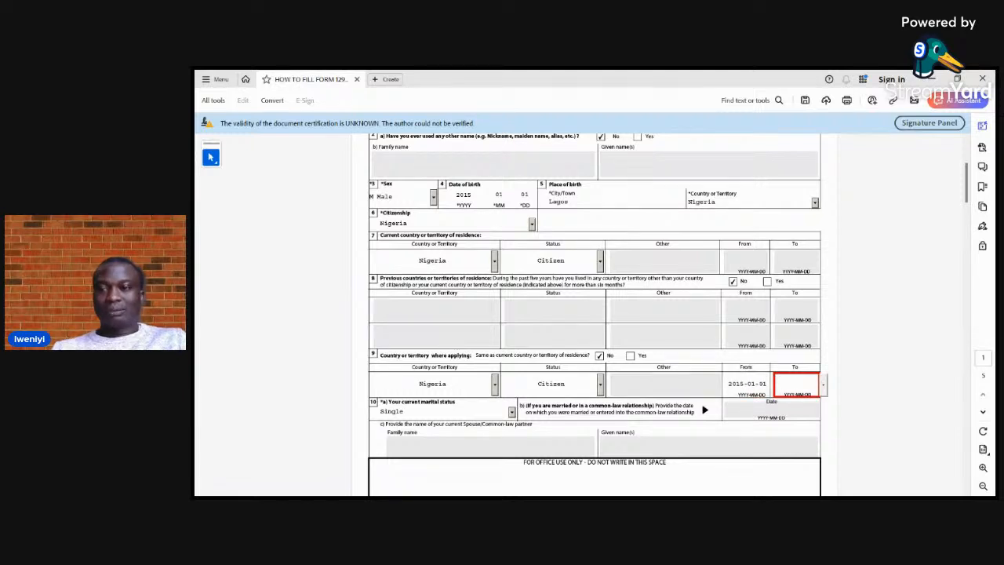
type("2024-")
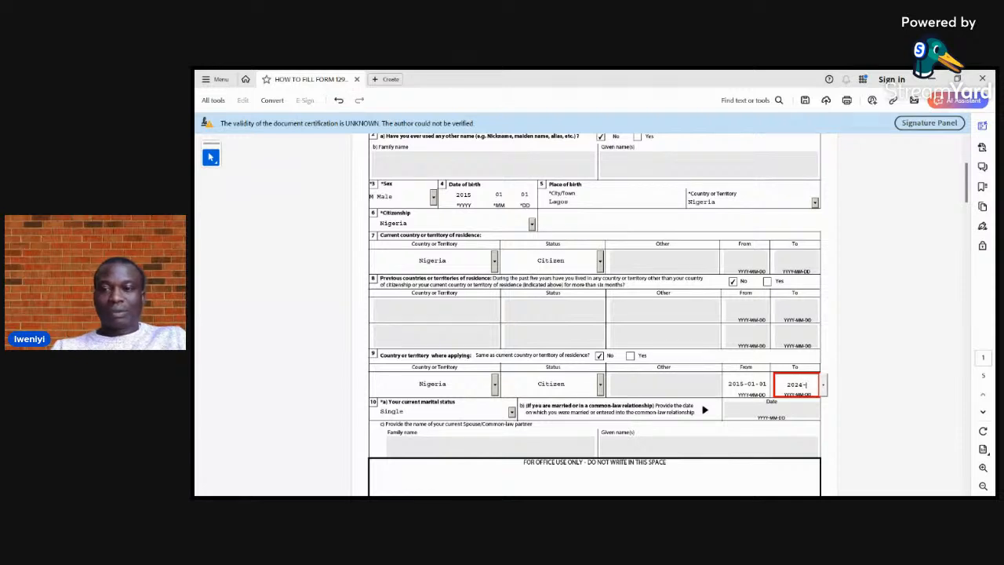
type("05-")
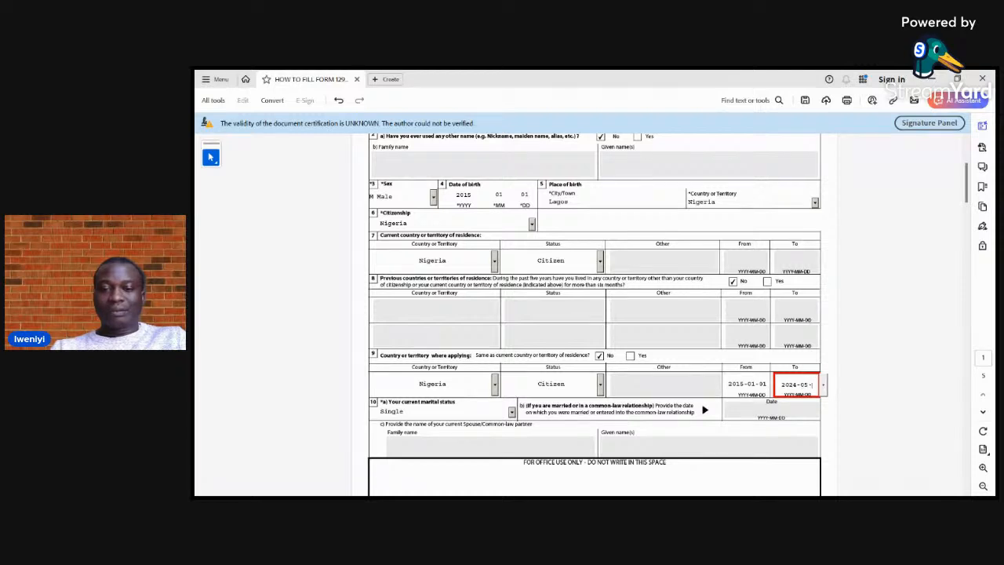
type("0")
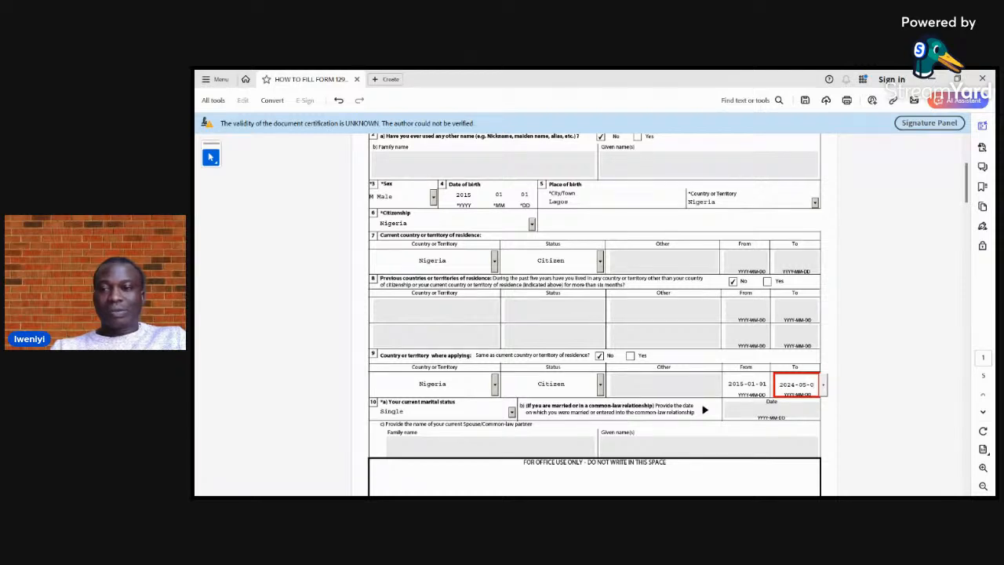
type("5")
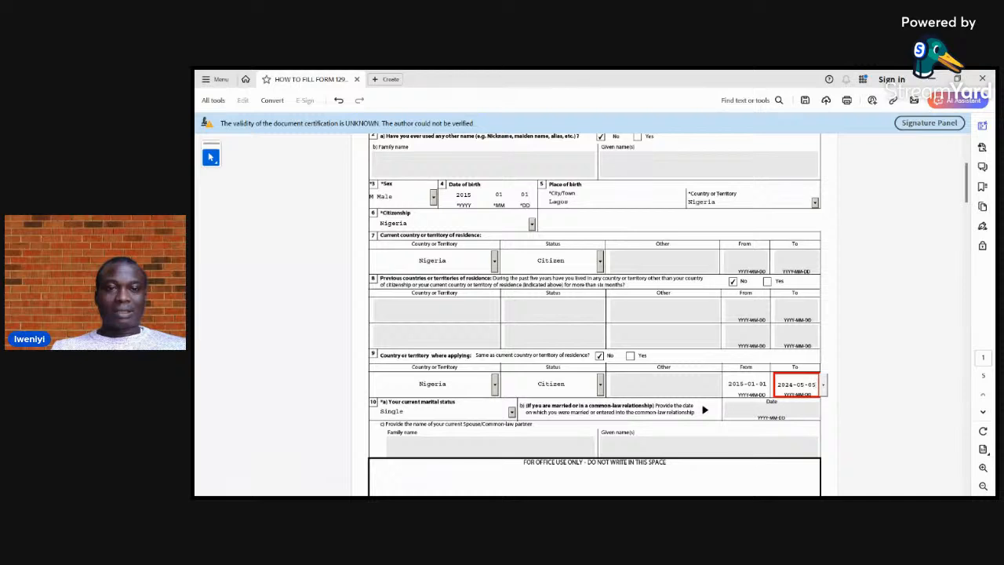
key("Tab")
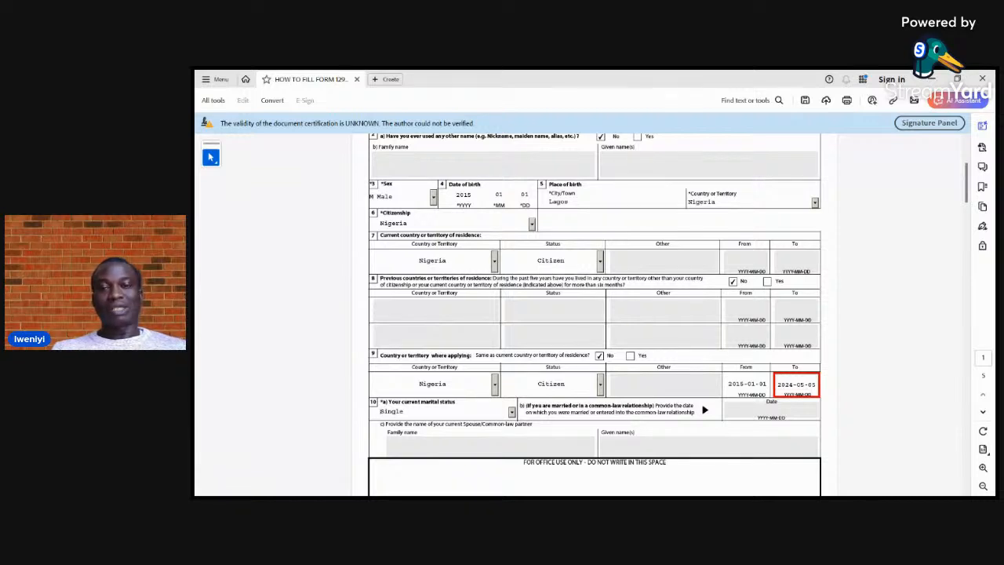
Answer Yes in question 9 that the country where applying is the same as the current country of residence
left_click(630, 357)
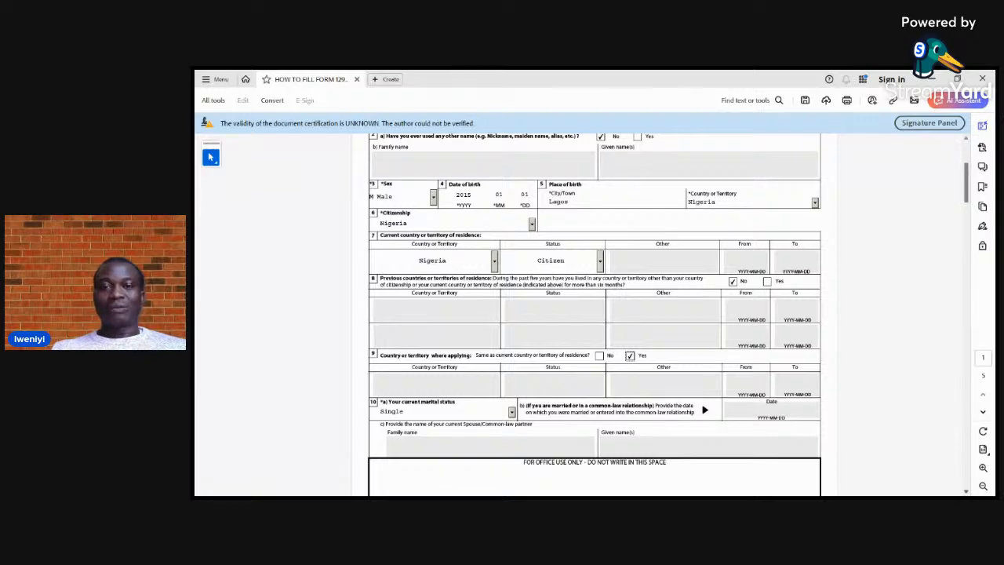
Select Single as the current marital status in question 10
scroll(595, 314, "down", 3)
scroll(595, 313, "down", 3)
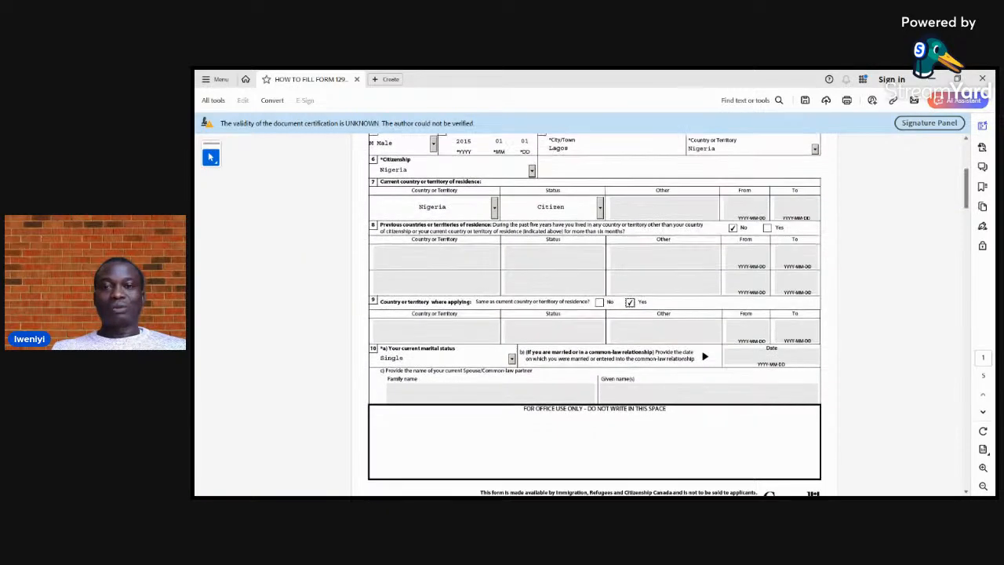
scroll(595, 313, "down", 5)
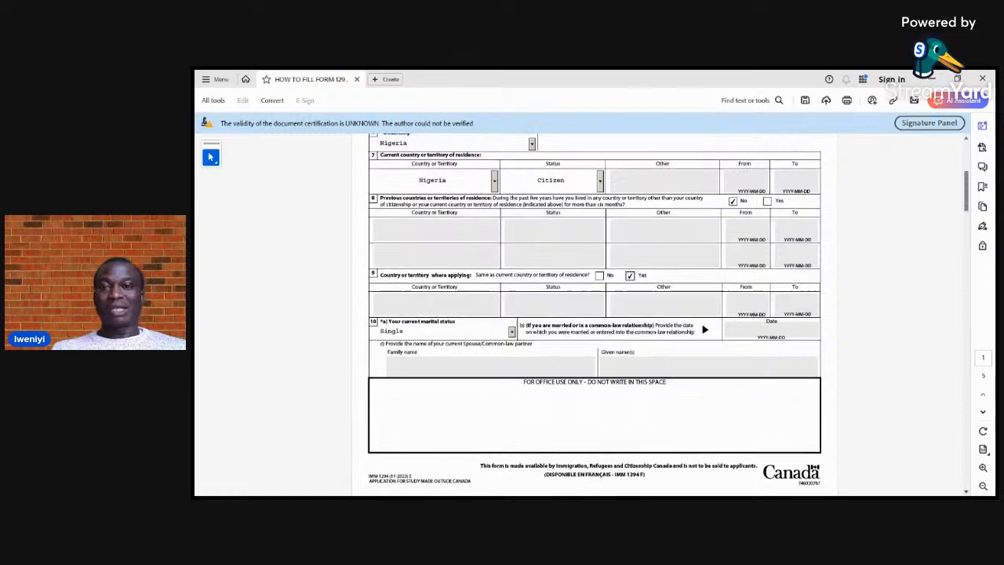
scroll(594, 314, "down", 2)
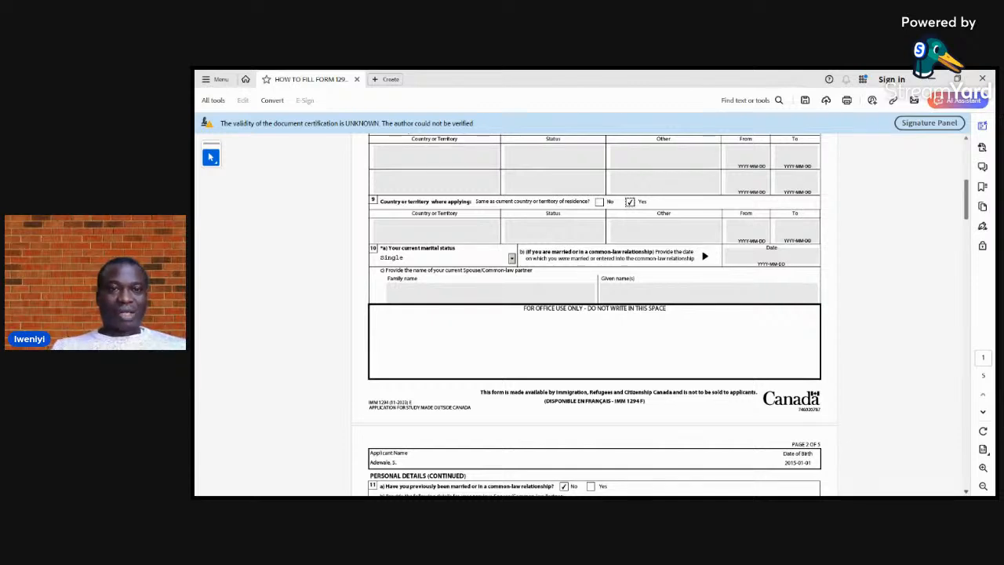
scroll(595, 314, "down", 3)
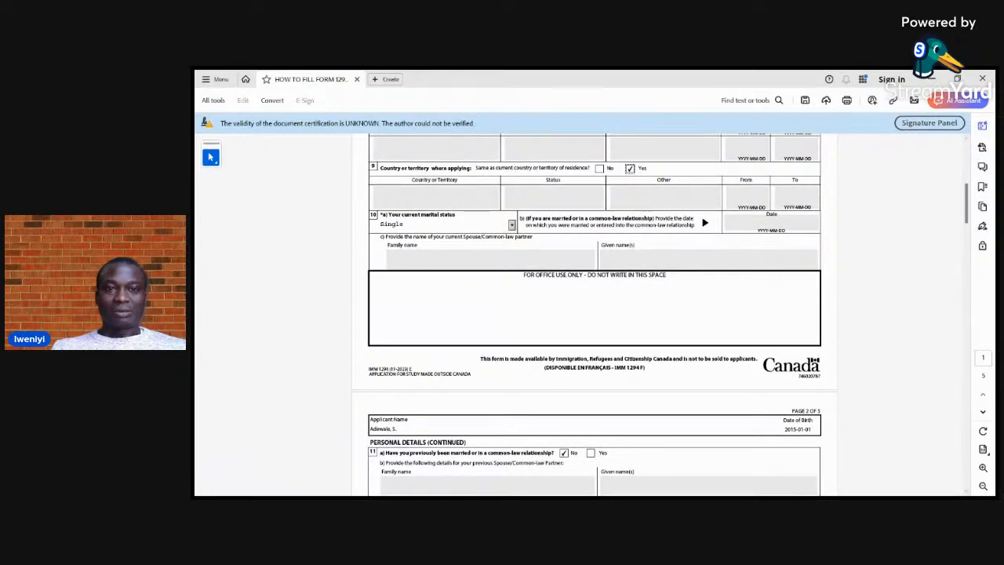
left_click(511, 225)
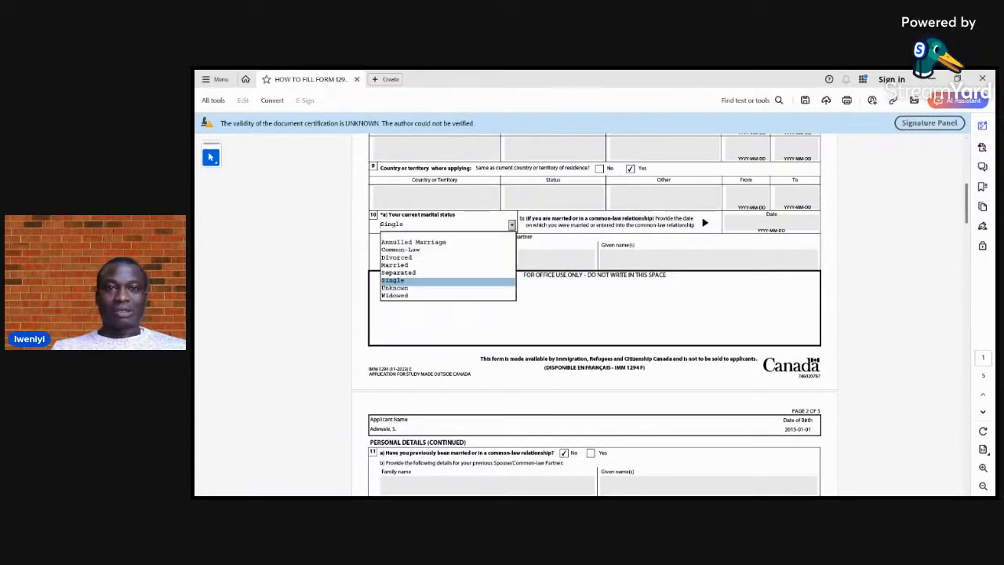
left_click(393, 281)
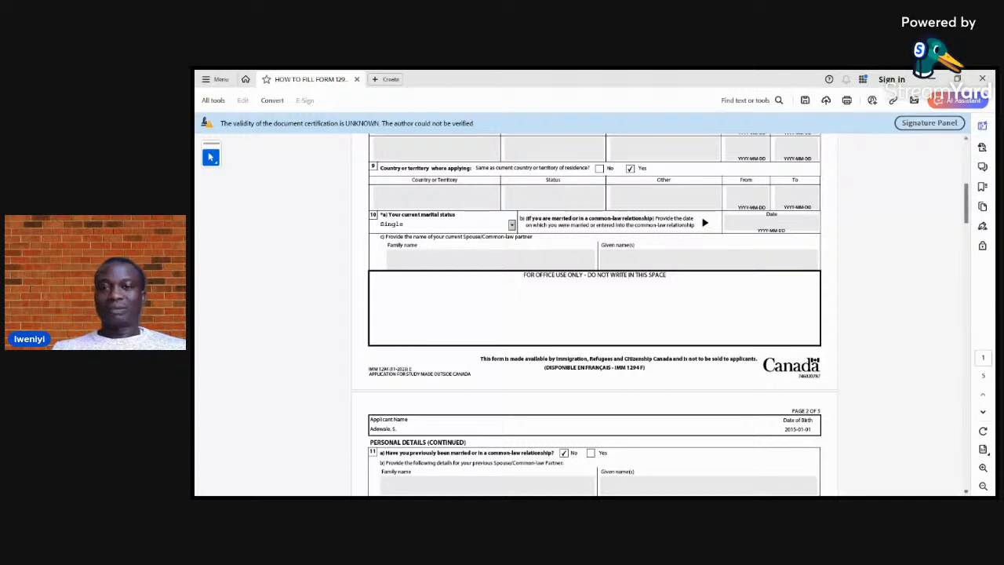
Select Yoruba as the native language and English as the language the applicant can communicate in
scroll(595, 314, "down", 3)
scroll(595, 314, "down", 3)
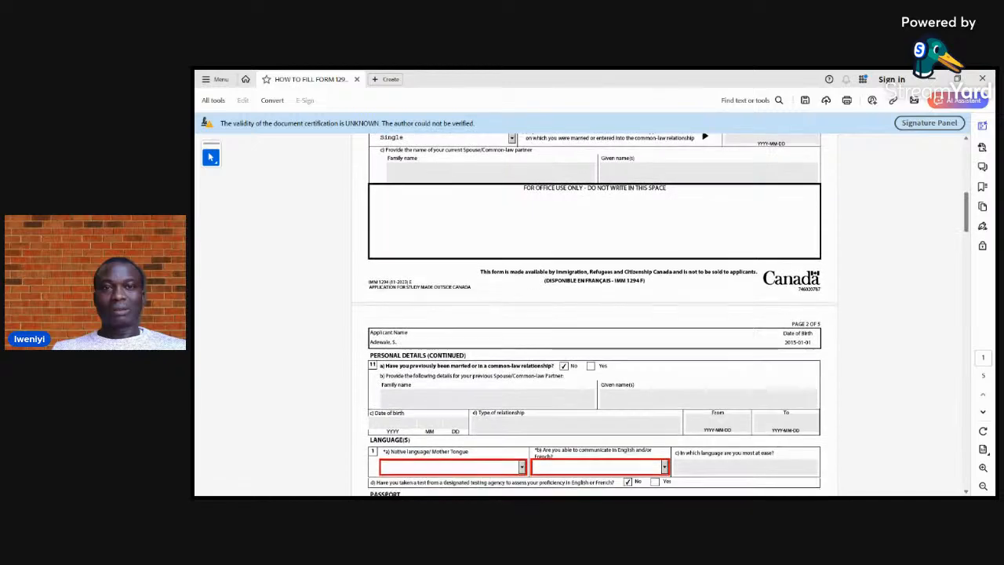
scroll(595, 314, "down", 3)
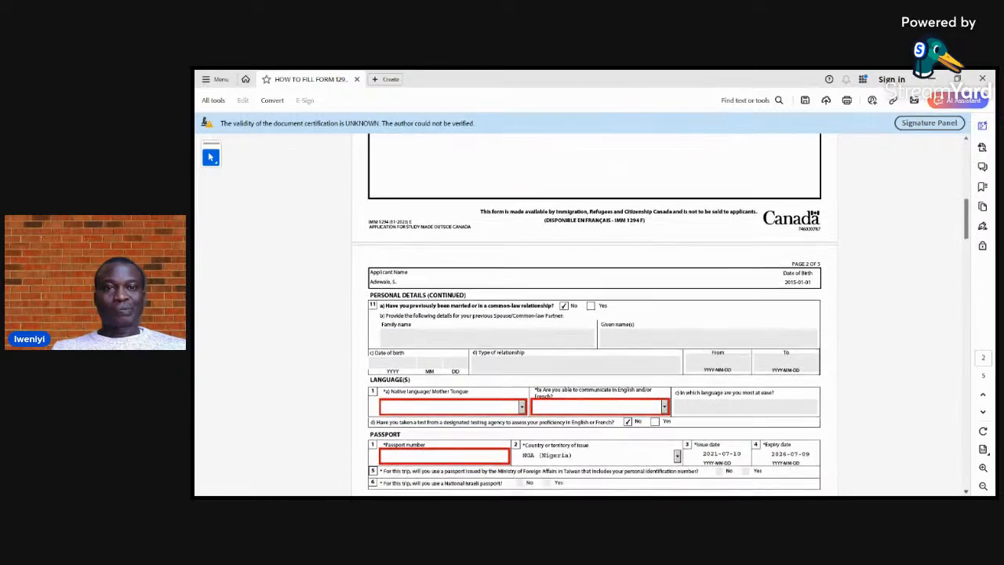
scroll(595, 313, "down", 1)
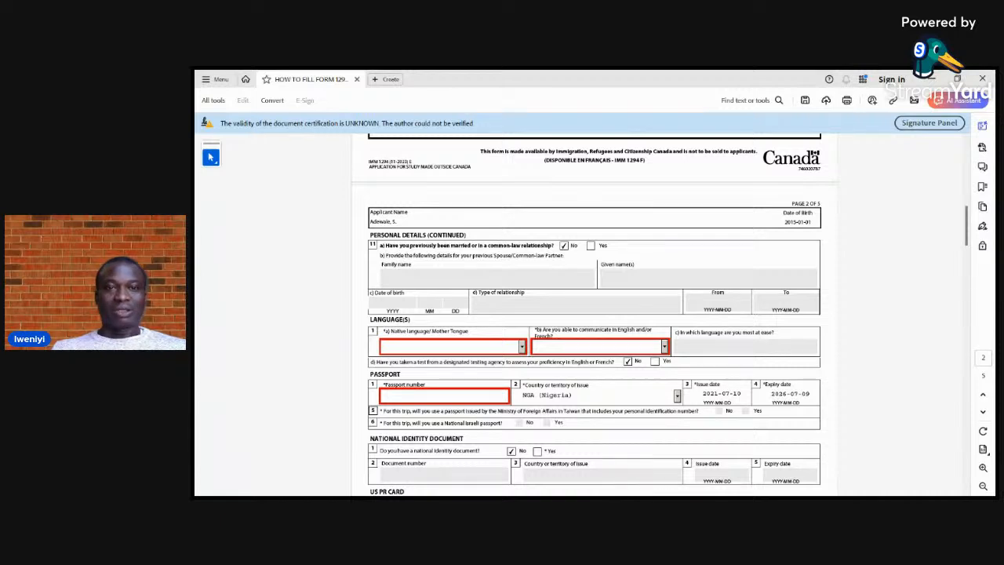
left_click(522, 347)
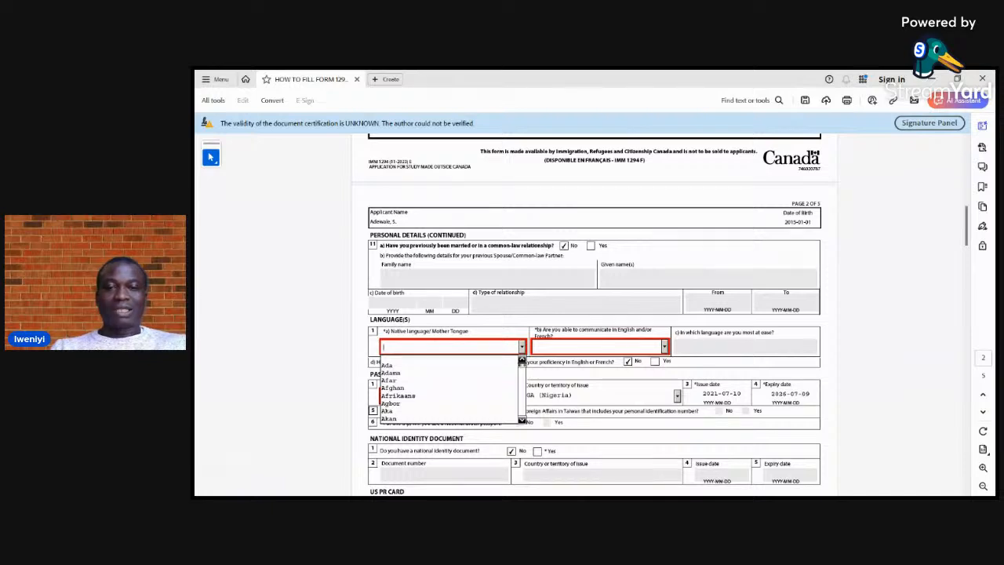
type("Ic")
key("Down")
key("Down")
key("Down")
key("Down")
key("Down")
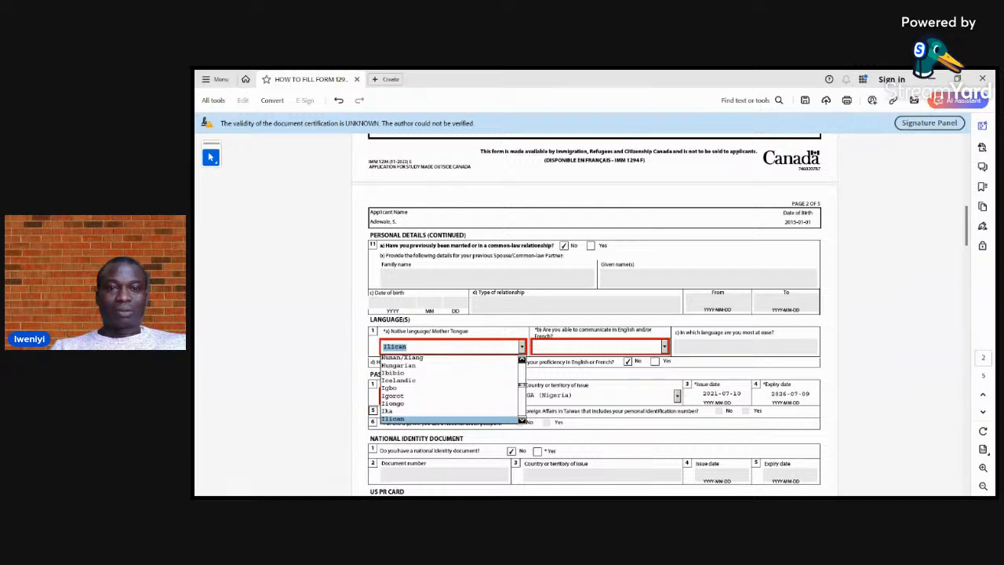
key("Up")
key("Up")
key("Up")
key("Up")
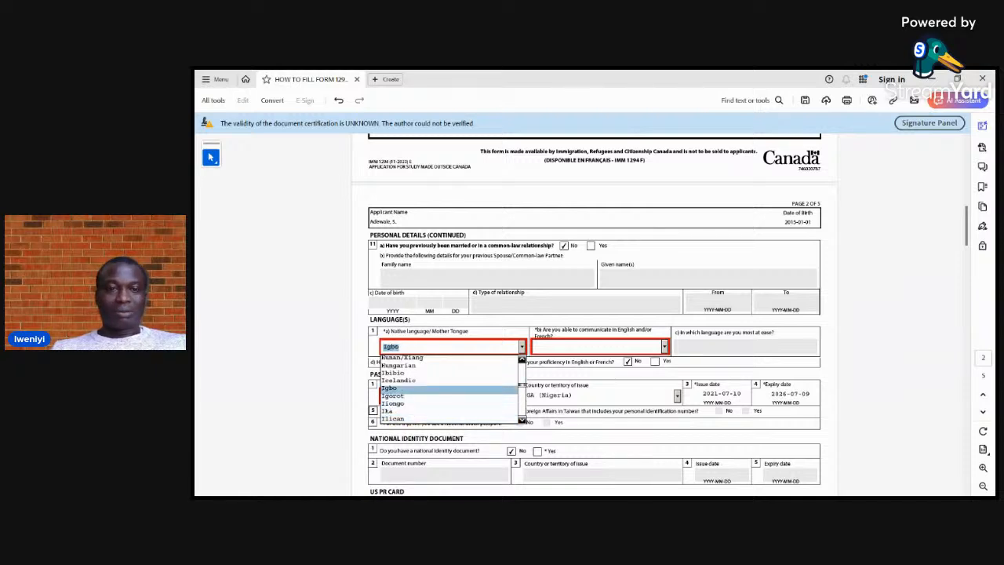
key("y")
key("y")
key("y")
key("y")
key("y")
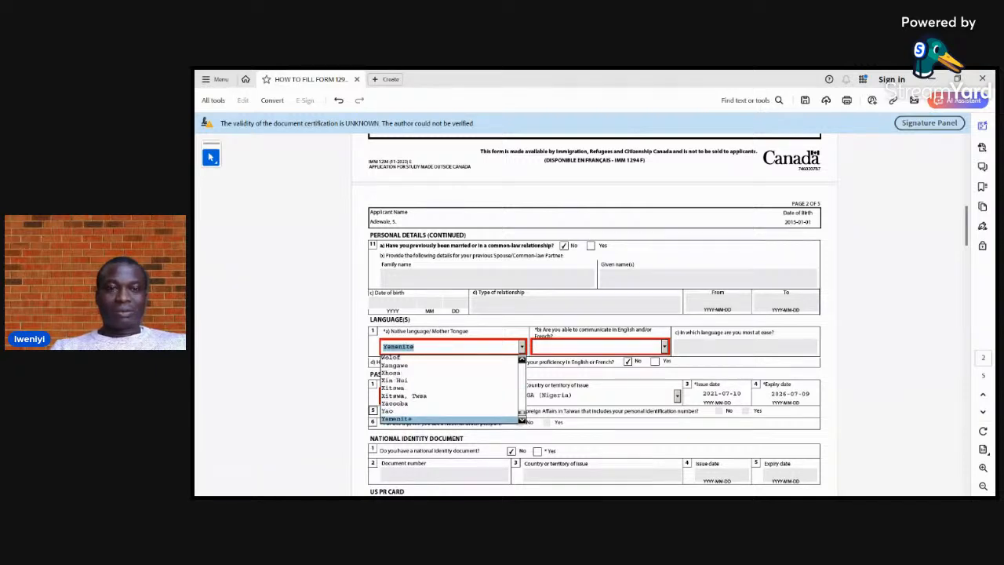
key("y")
key("y")
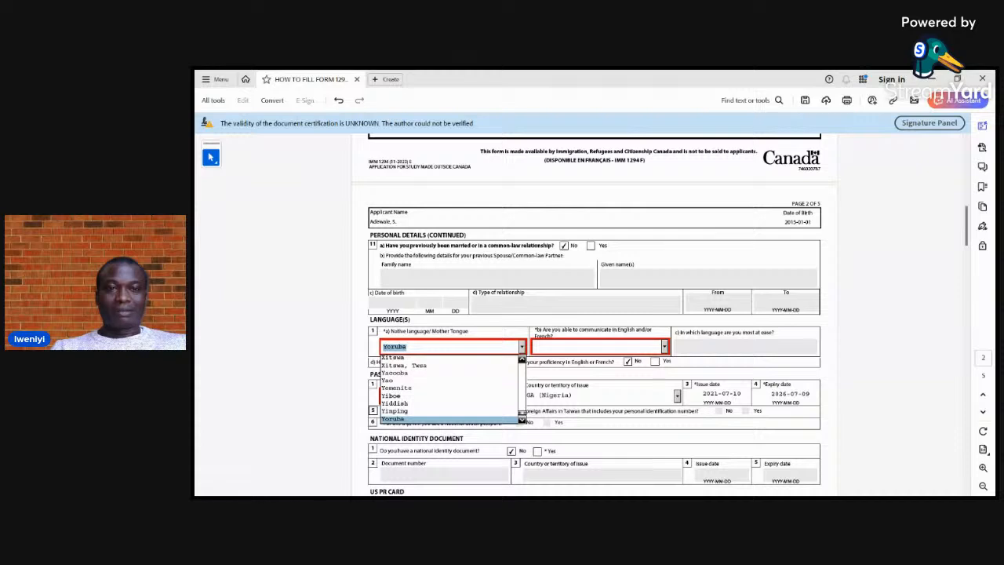
key("Return")
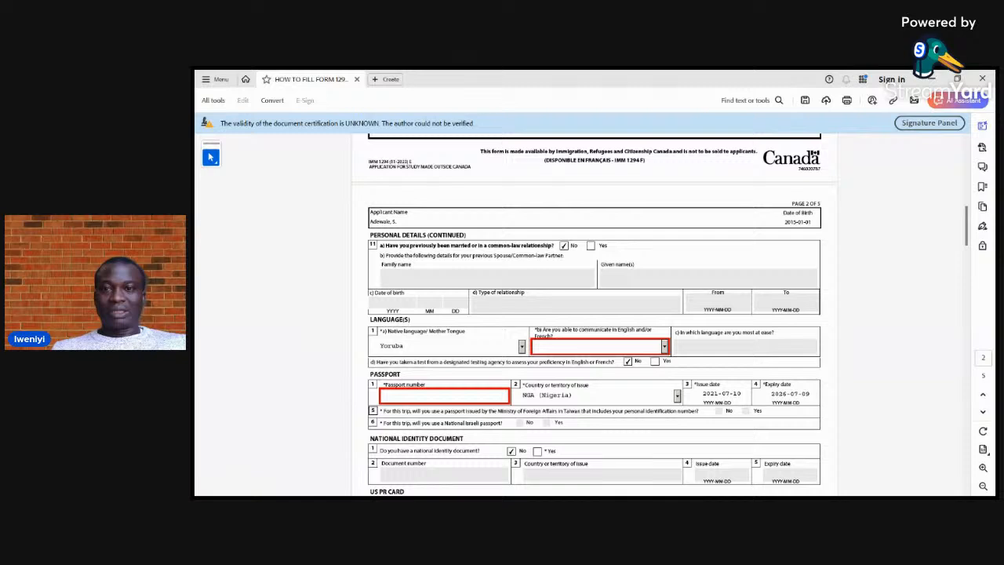
left_click(664, 346)
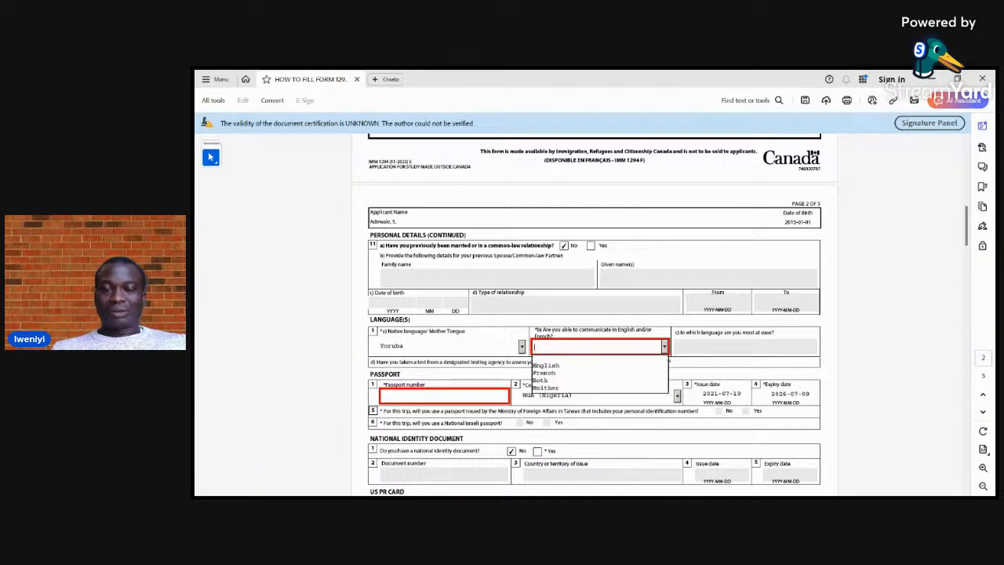
left_click(547, 365)
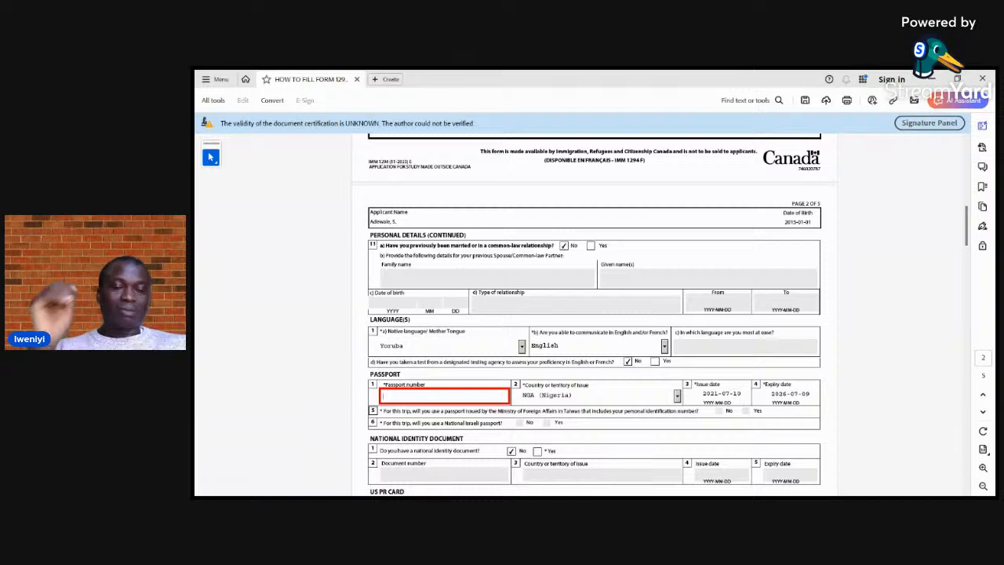
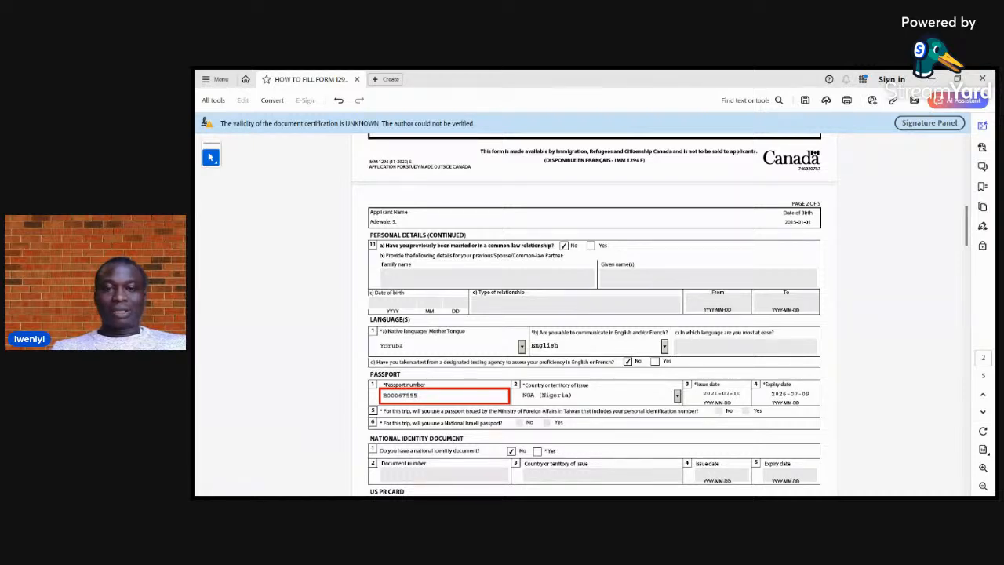
Enter the applicant's passport number in question 1 of the Passport section
key("Tab")
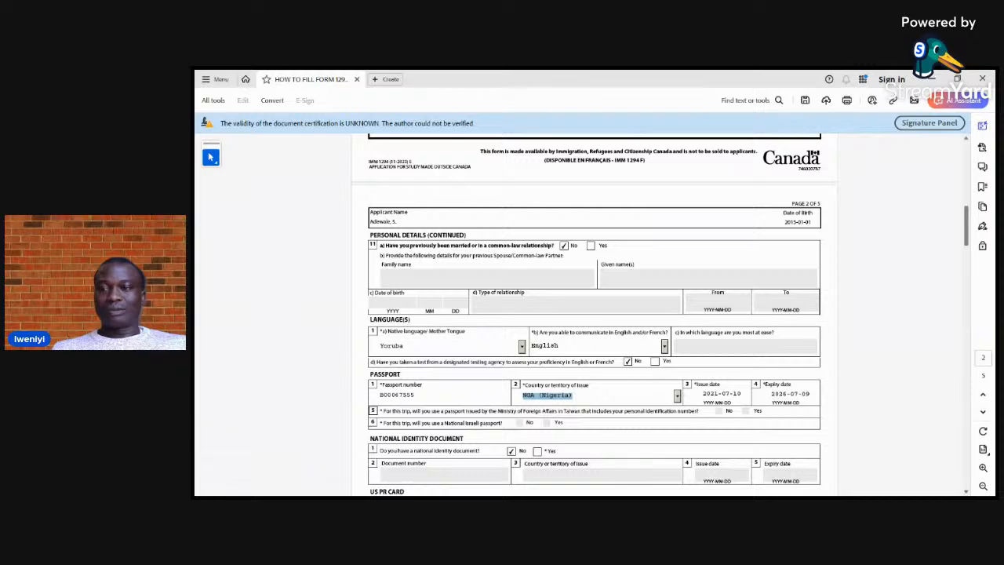
Enter the apartment or unit number and the street number of the current mailing address under Contact Information
scroll(594, 314, "down", 3)
scroll(595, 314, "down", 2)
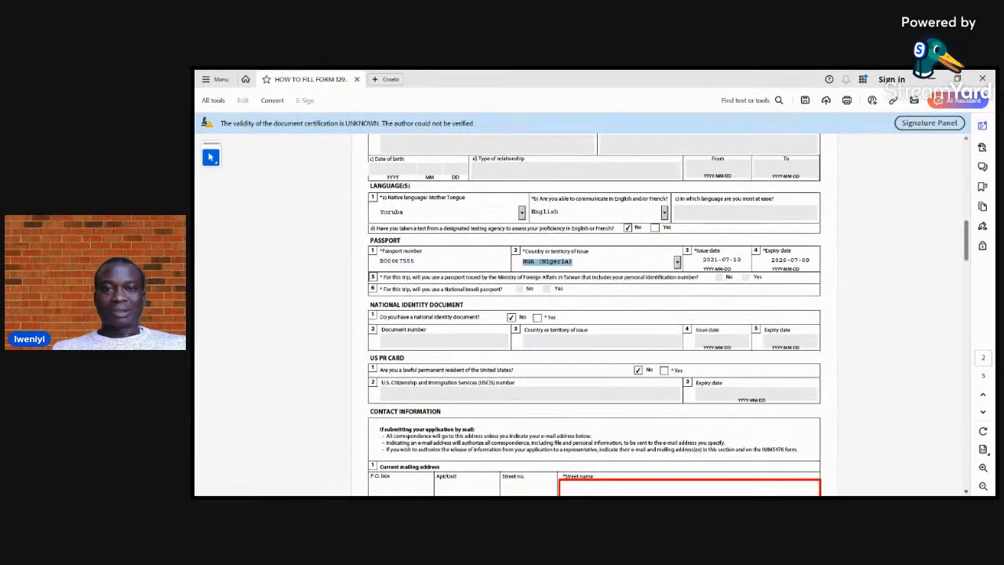
scroll(595, 314, "down", 2)
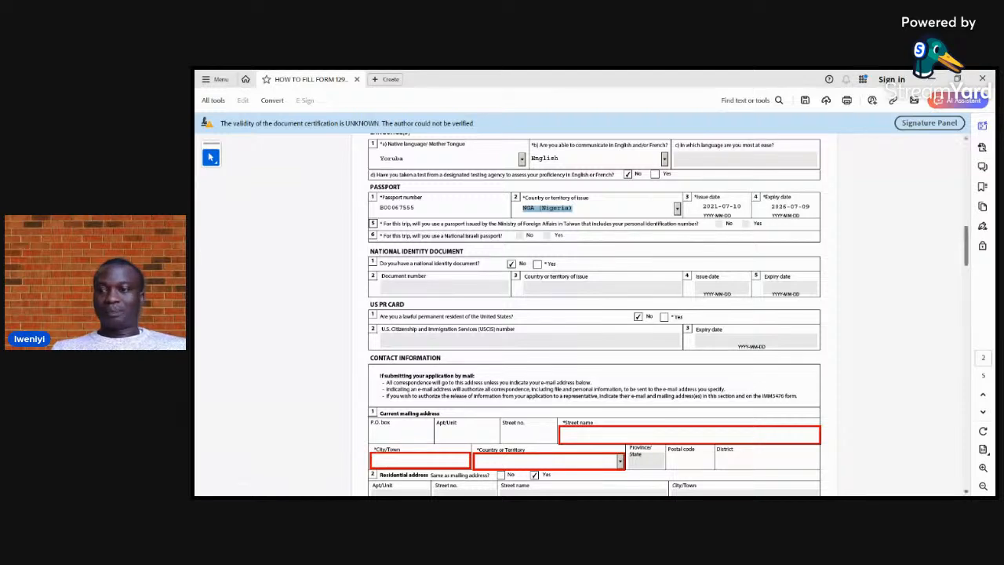
scroll(595, 314, "down", 1)
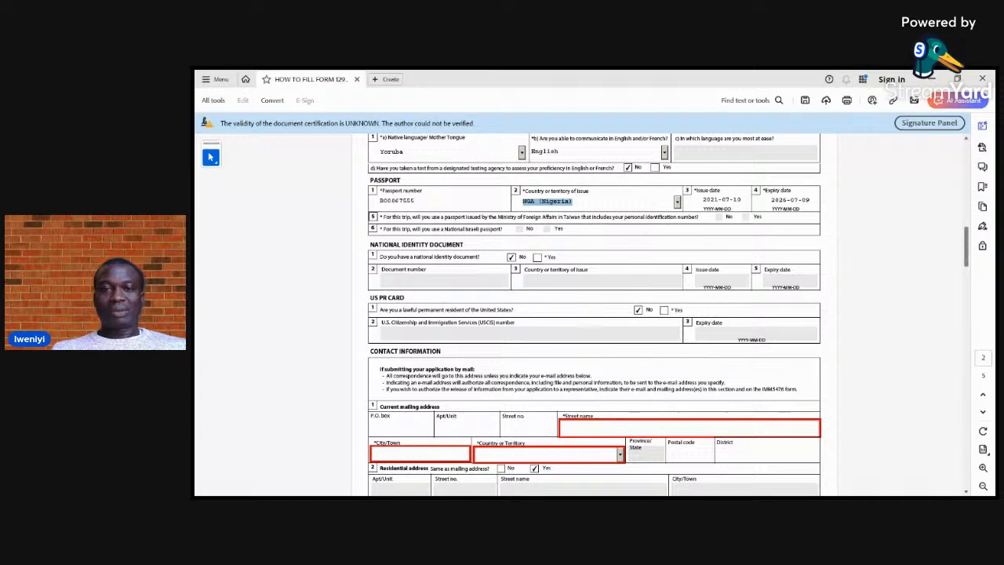
scroll(595, 314, "down", 1)
scroll(595, 313, "down", 4)
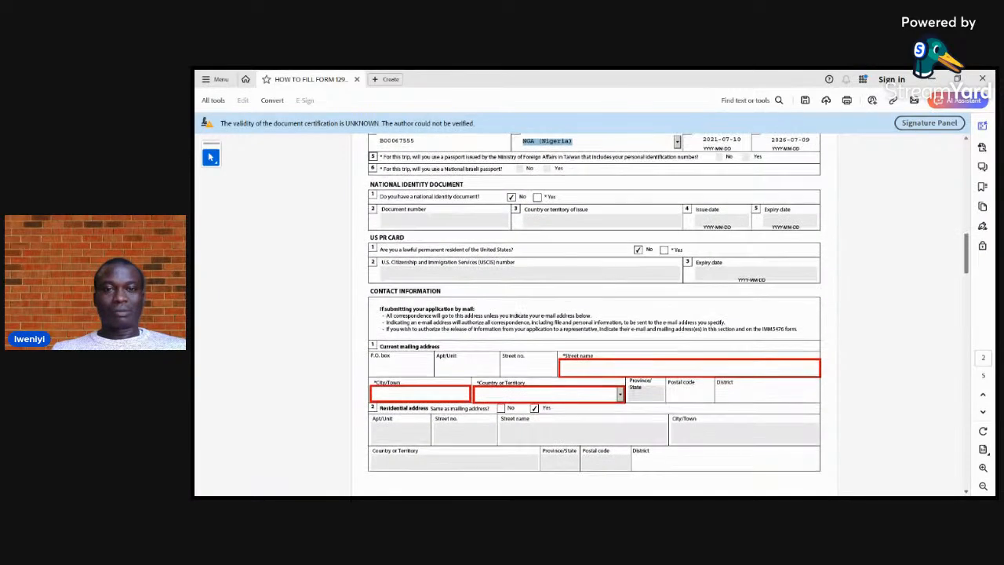
scroll(595, 313, "down", 2)
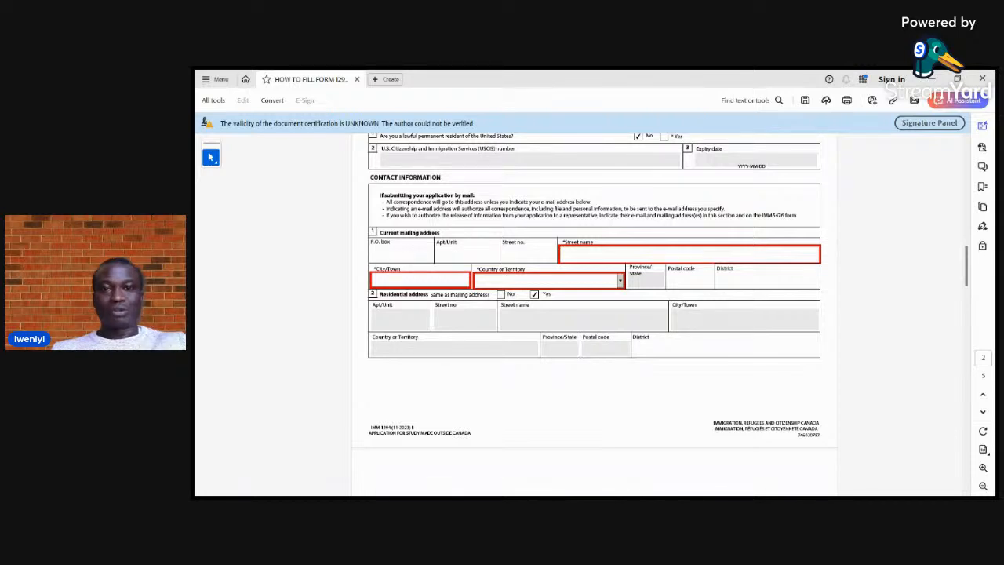
left_click(453, 254)
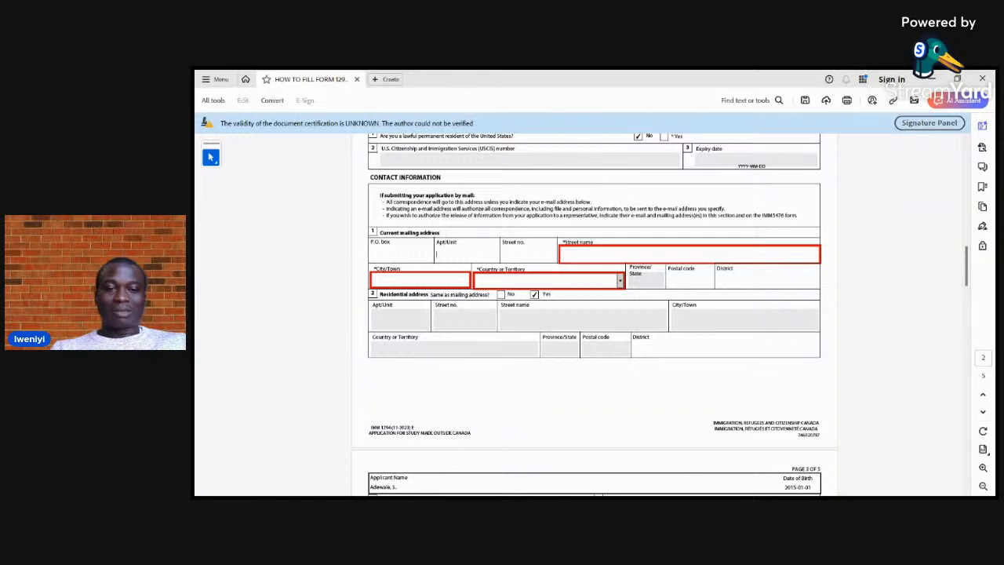
type("2")
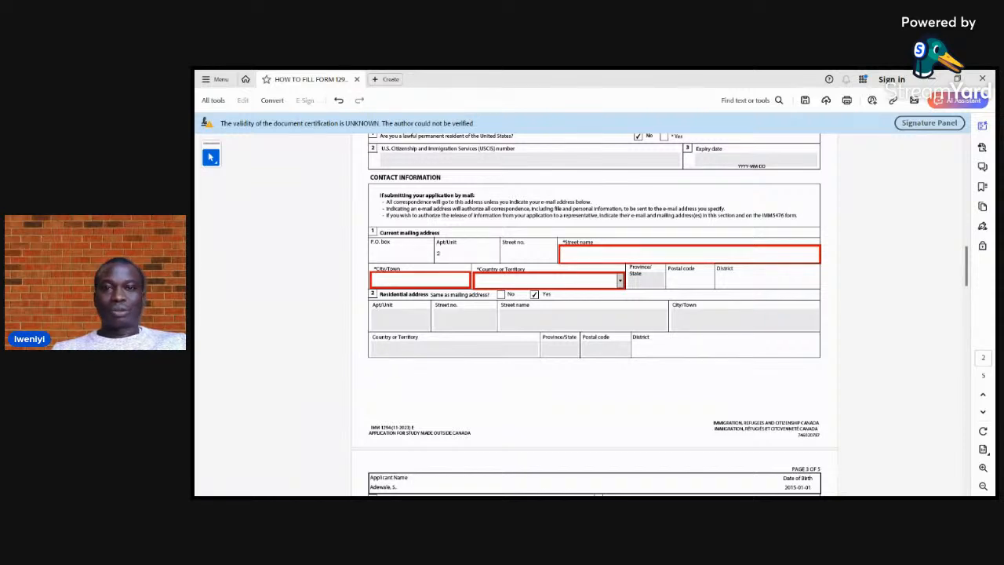
key("Tab")
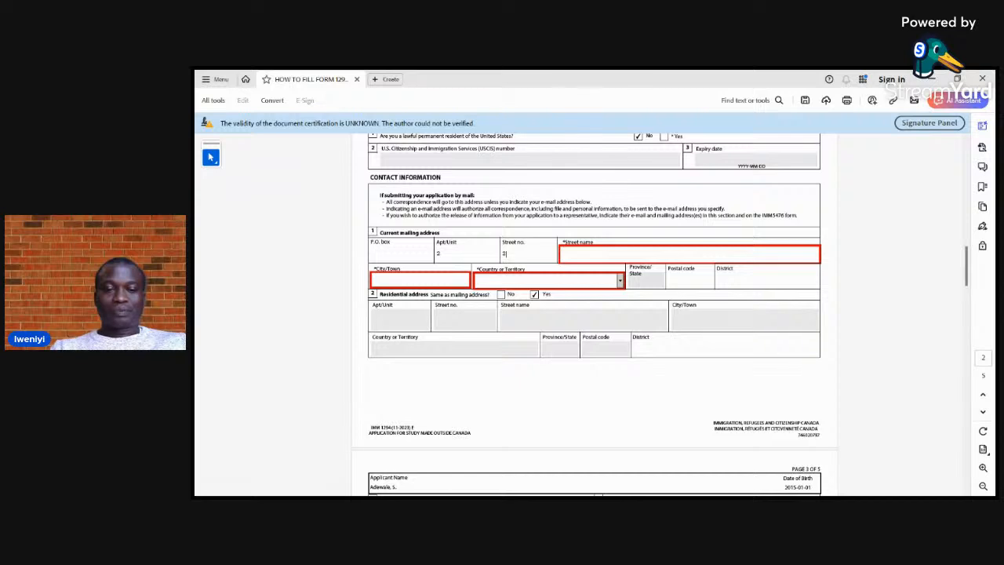
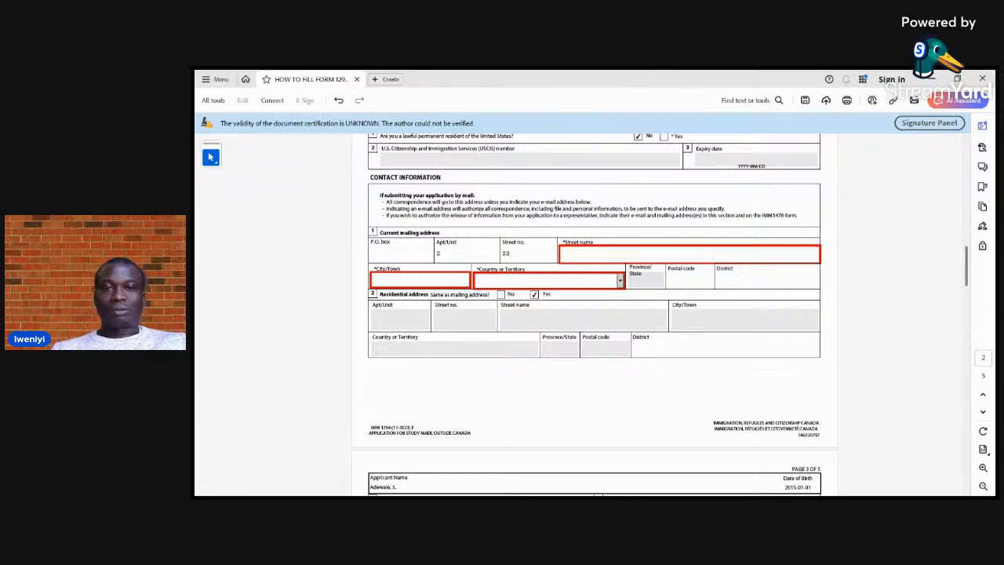
key("Tab")
key("Tab")
type("A")
key("Tab")
type("I")
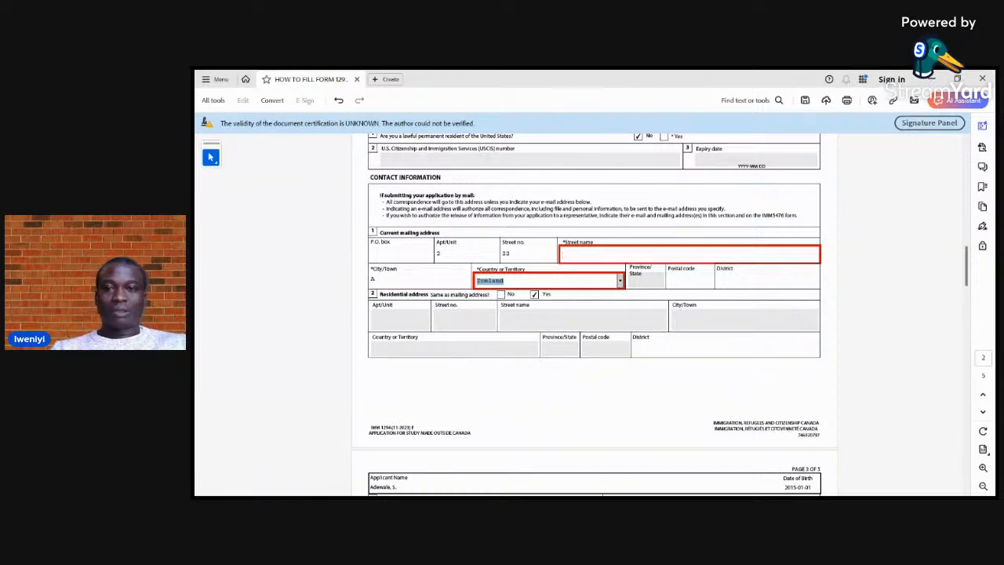
Fill in the street name and the city or town of the current mailing address
left_click(564, 255)
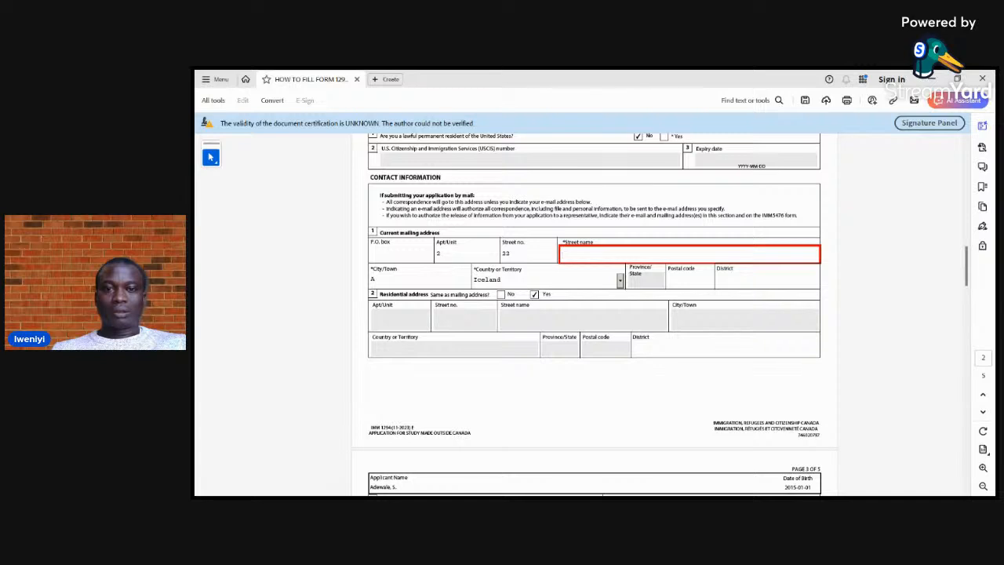
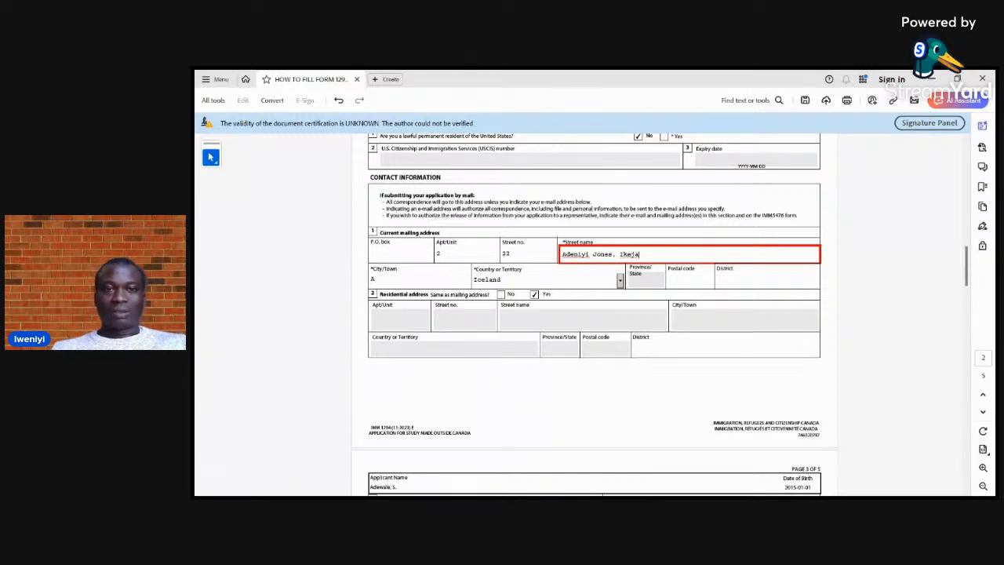
left_click(375, 280)
type("Lagos")
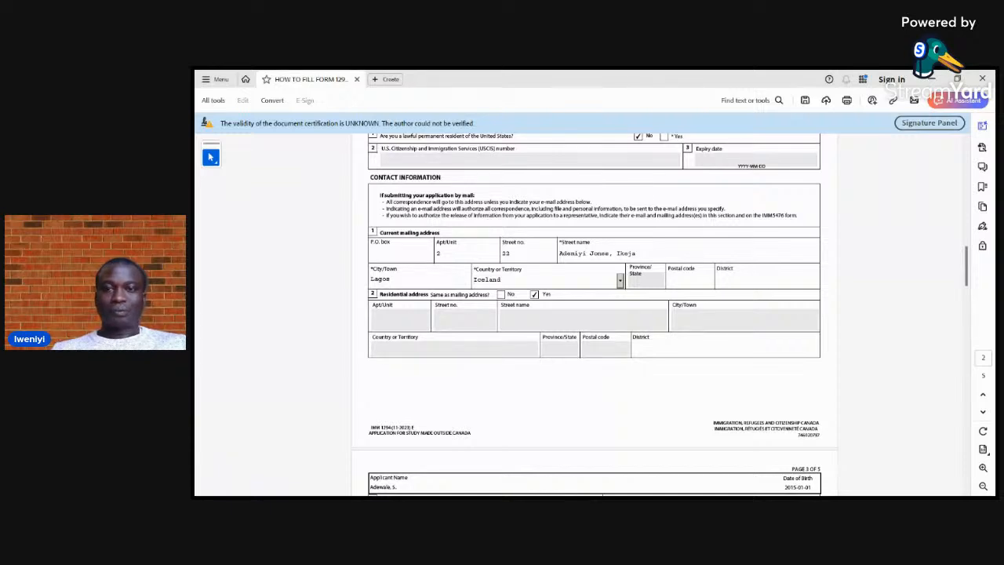
Set the country or territory of the current mailing address to Nigeria
left_click(620, 280)
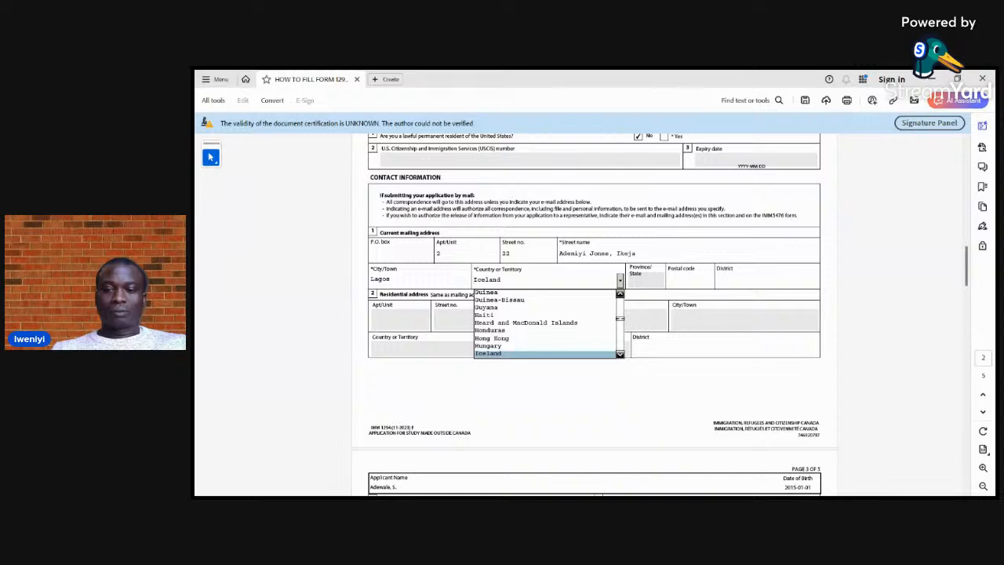
key("n")
key("n")
key("n")
key("n")
key("n")
key("n")
key("n")
key("n")
key("n")
key("n")
key("n")
key("n")
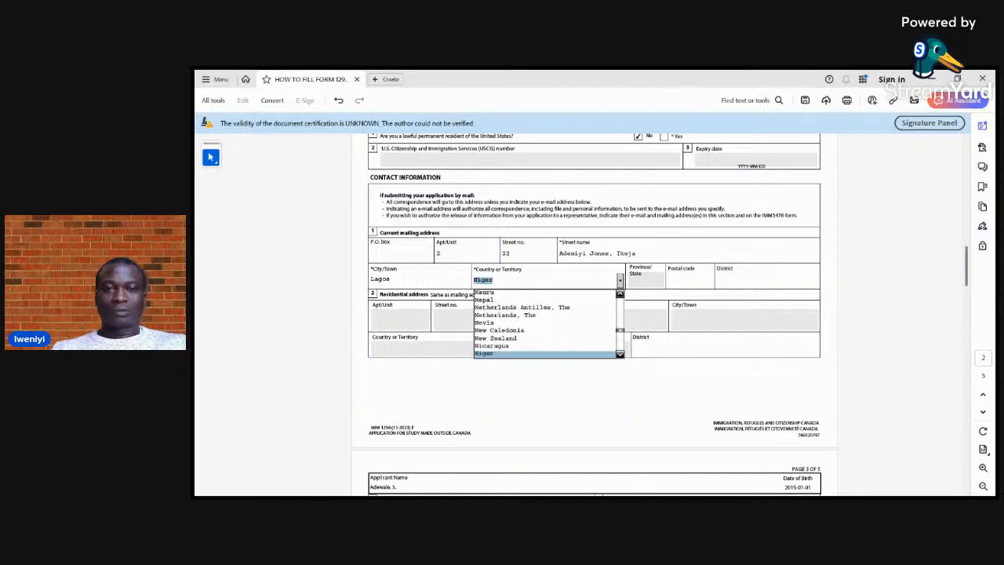
key("Up")
key("Escape")
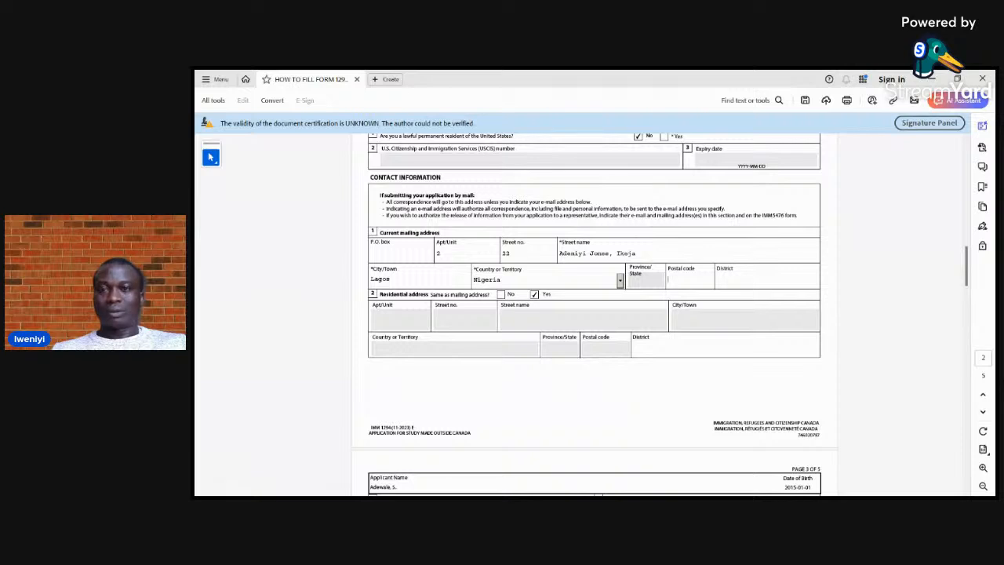
Fill in the postal code and the district of the current mailing address
type("100000")
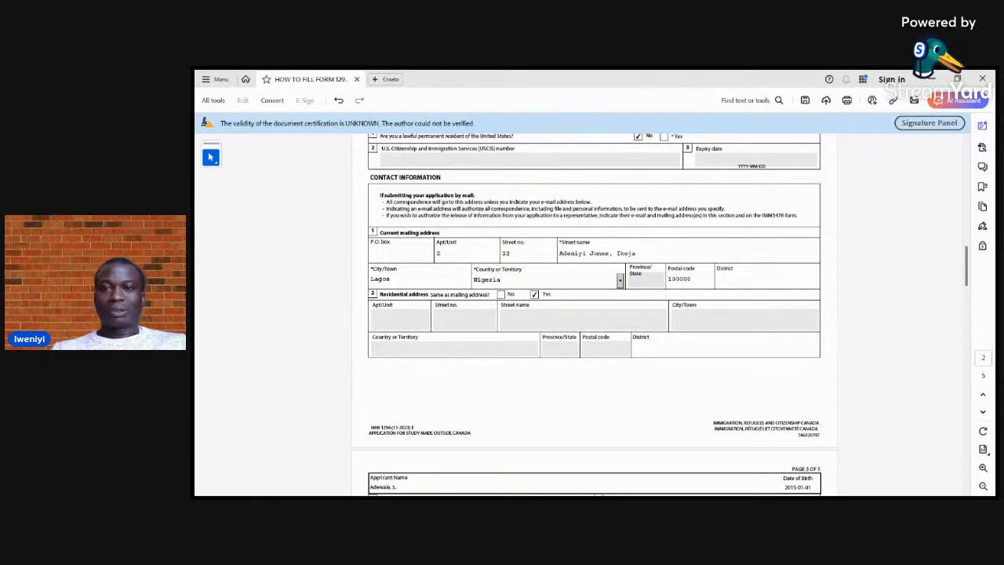
key("BackSpace")
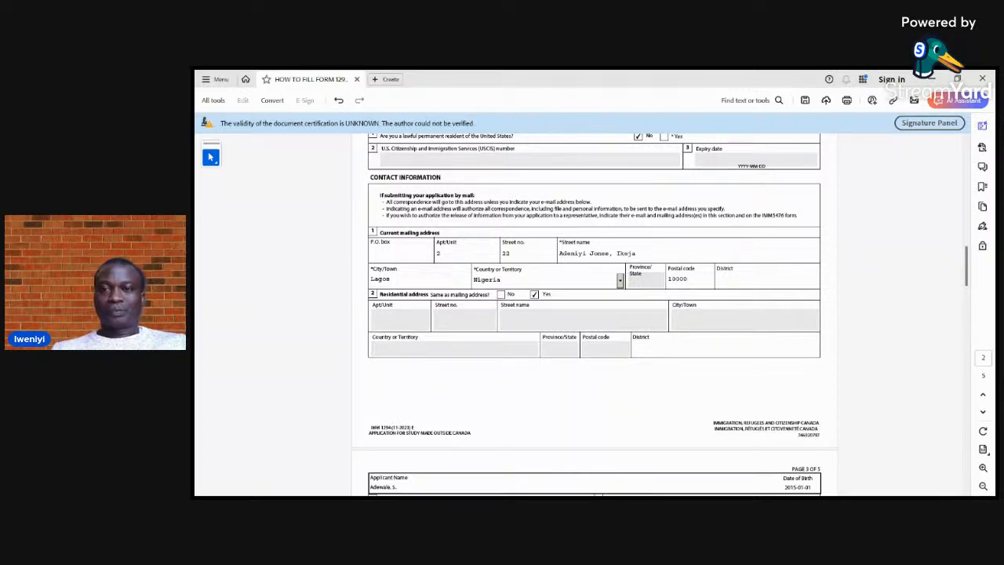
type("Lagos State")
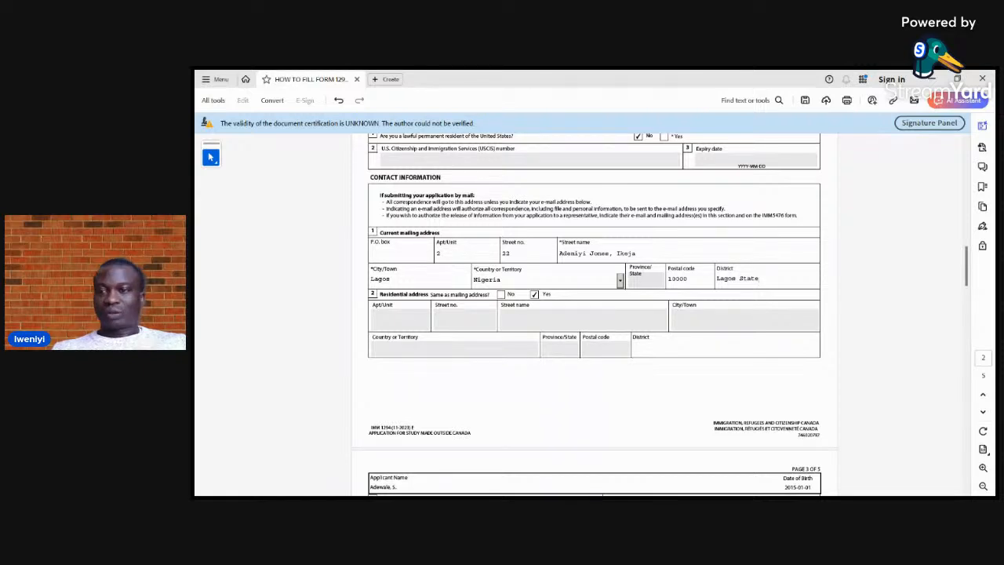
Enter Not Applicable as the name of the school under Details of Intended Study in Canada
scroll(594, 313, "down", 5)
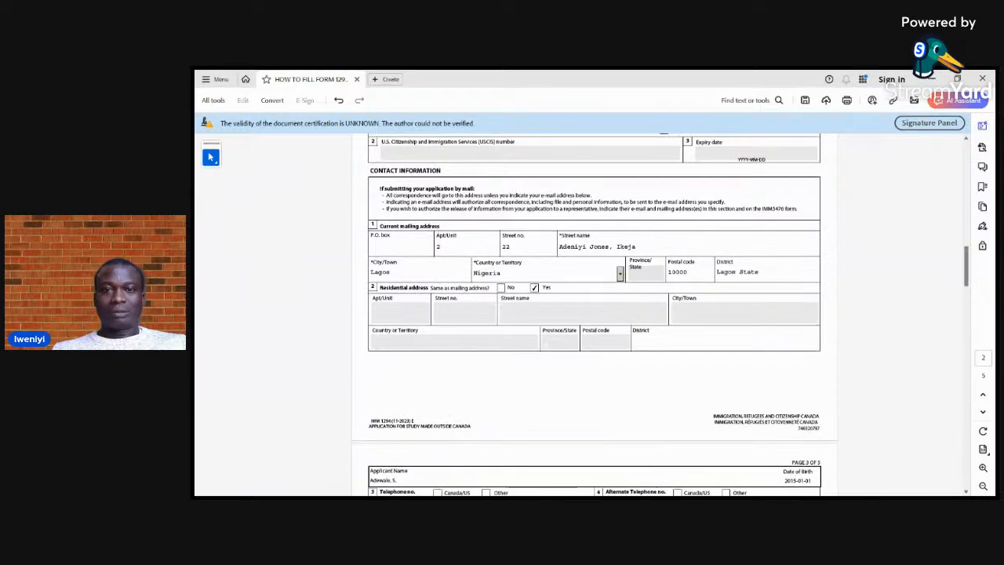
scroll(594, 313, "down", 6)
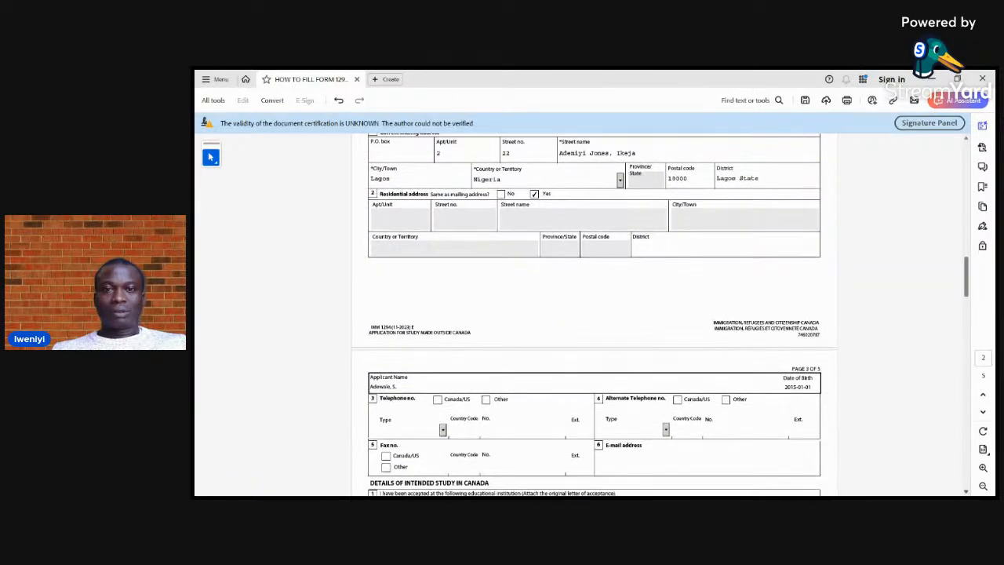
scroll(594, 314, "down", 6)
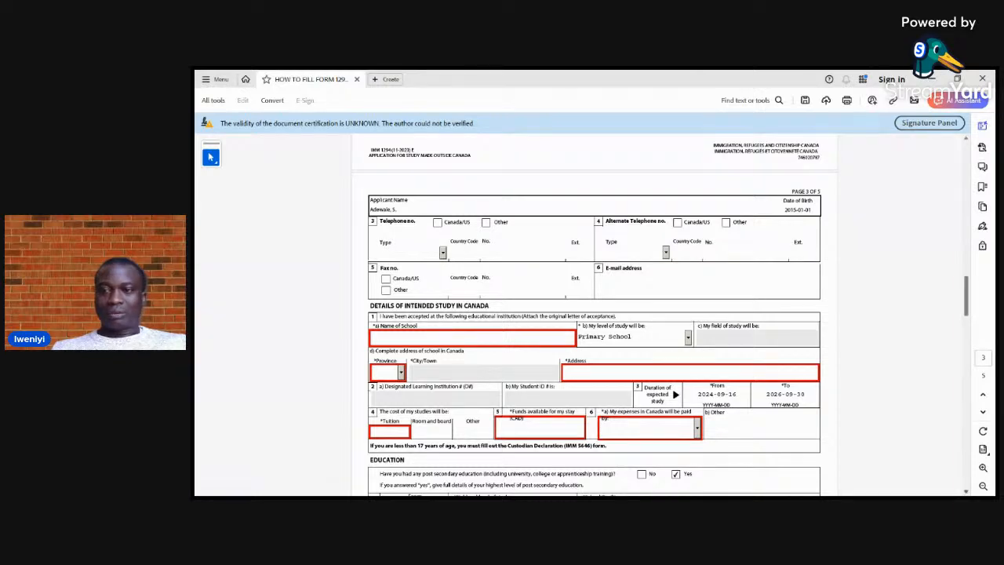
scroll(595, 316, "down", 3)
scroll(594, 316, "down", 3)
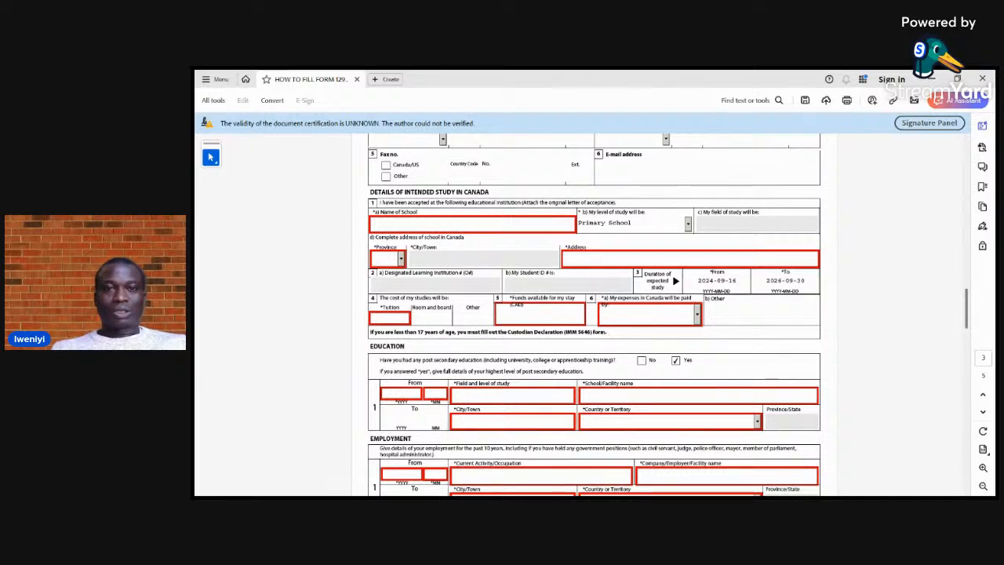
left_click(374, 224)
type("in")
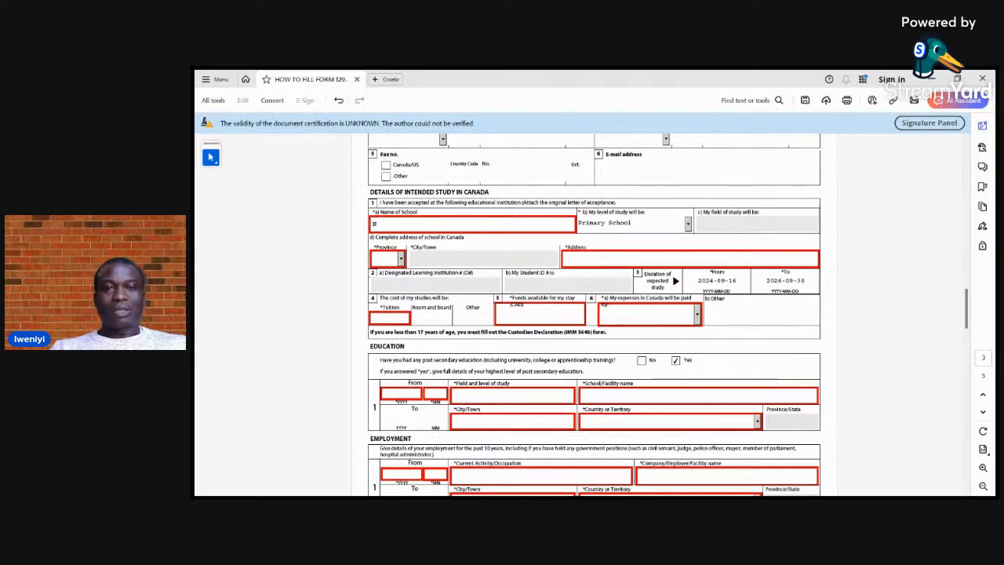
type("ot Applicable")
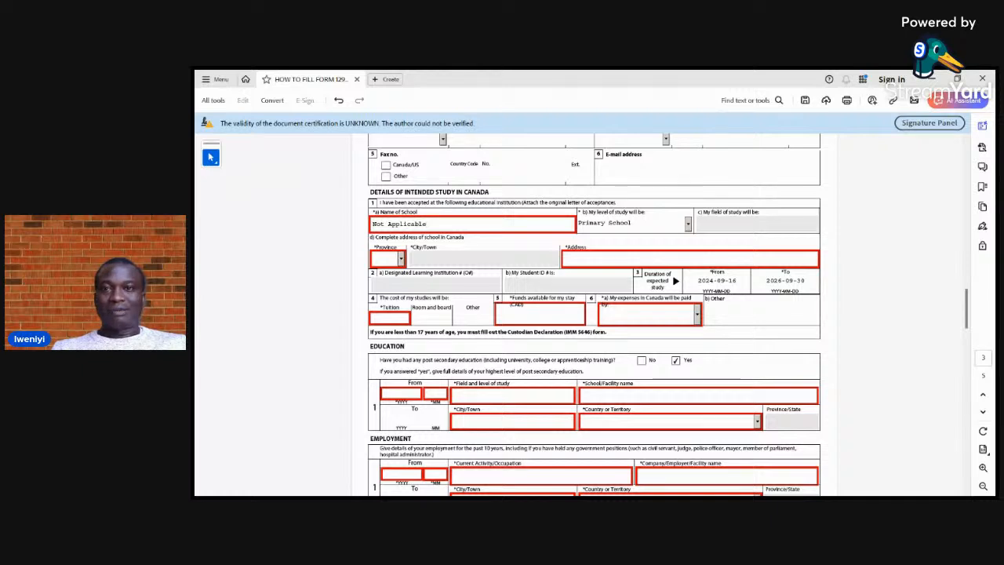
left_click(688, 224)
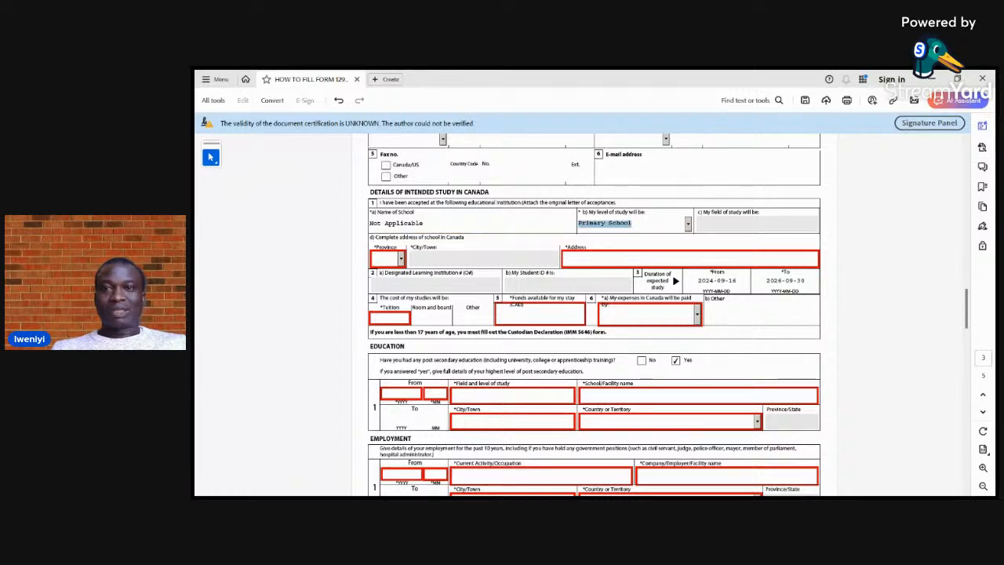
left_click(689, 225)
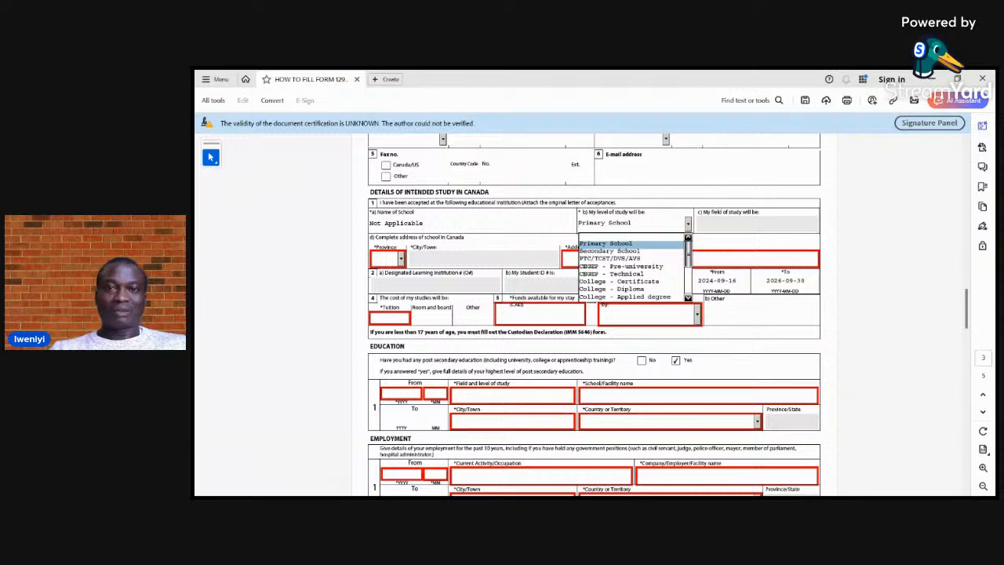
key("Escape")
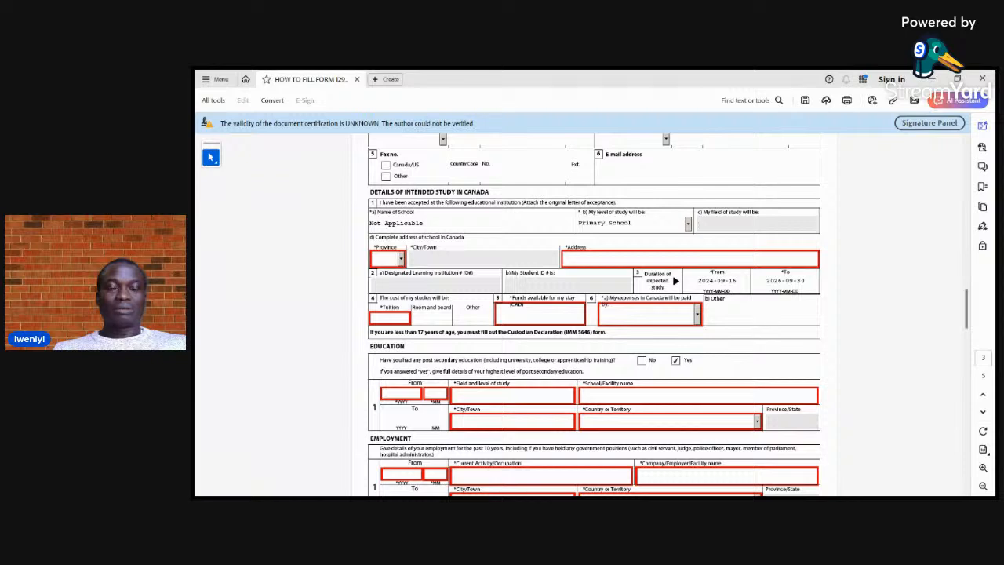
Set the province of the school's address in Canada to ON
left_click(401, 259)
key("Down")
key("Down")
key("Down")
key("Down")
key("Down")
key("Down")
key("Down")
key("Down")
key("Down")
key("Down")
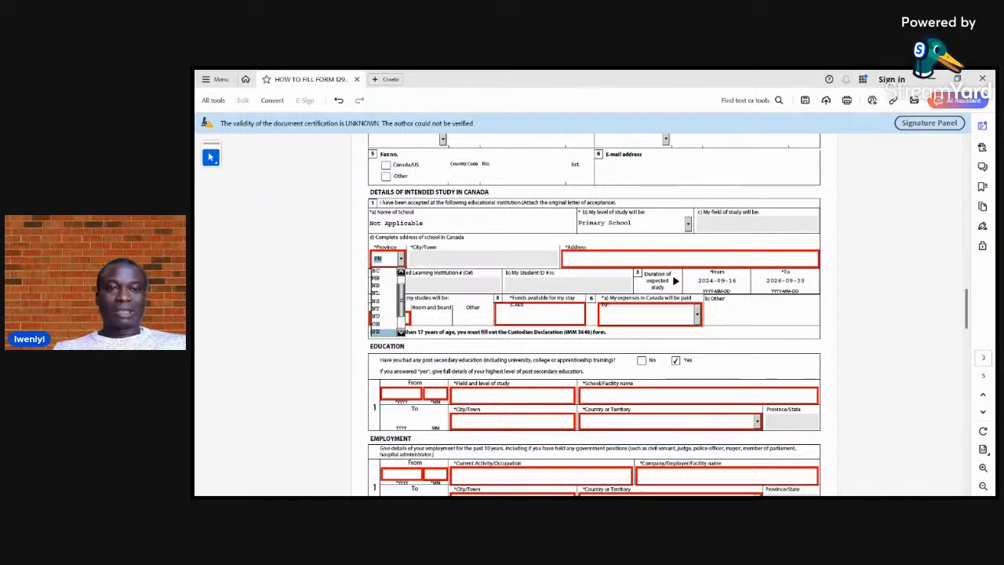
key("Up")
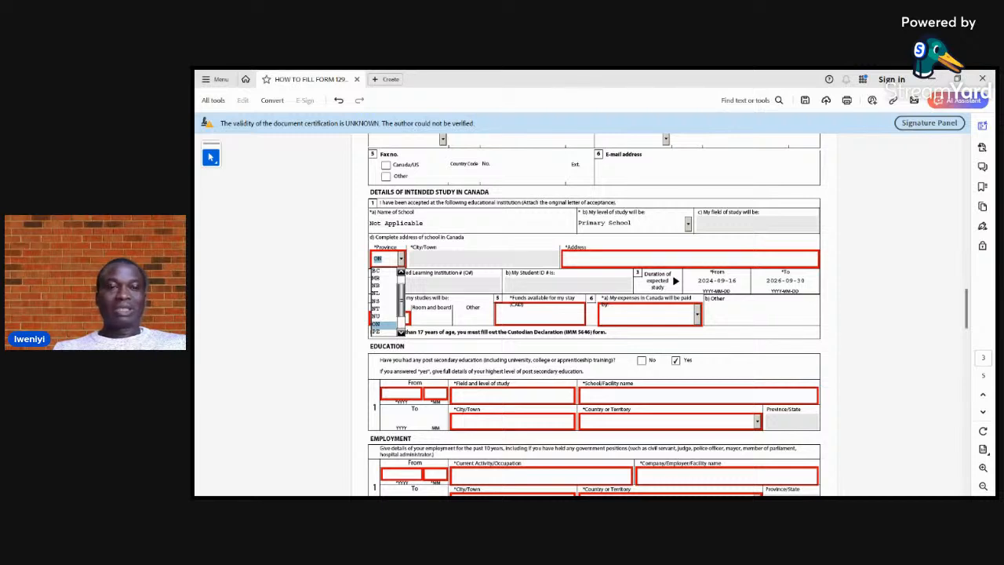
key("Return")
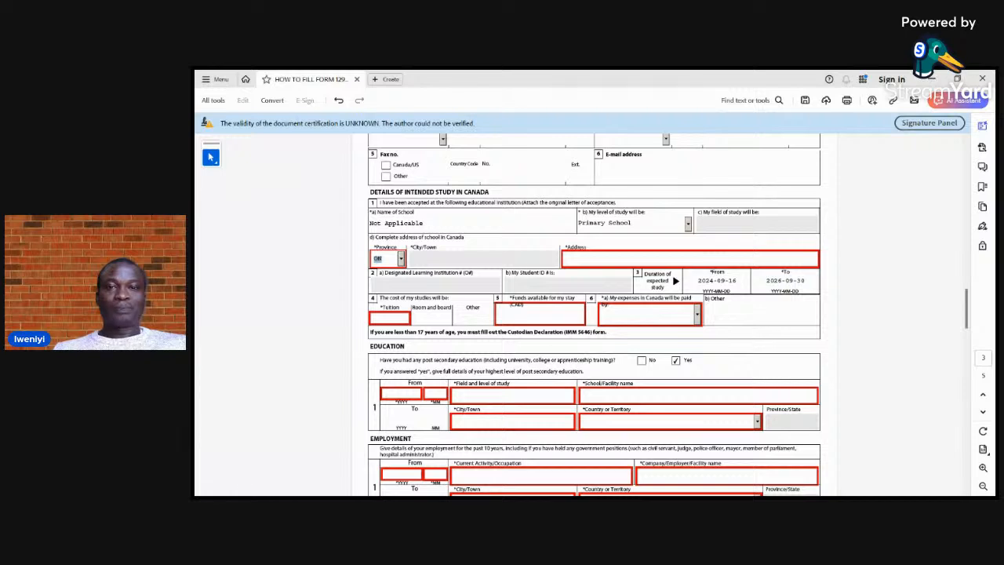
key("Tab")
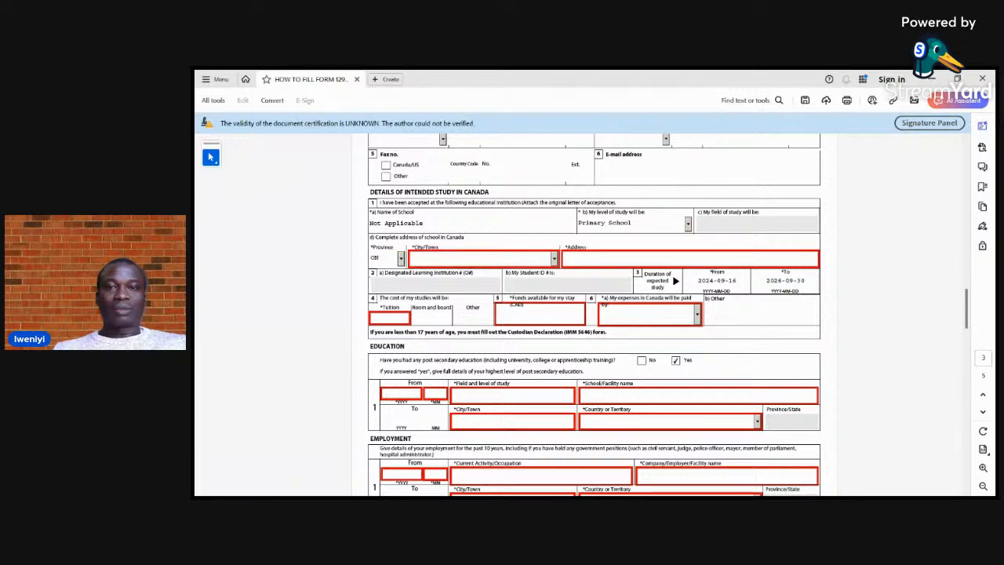
Choose Toronto as the city or town of the school and enter N/A as its address
left_click(555, 259)
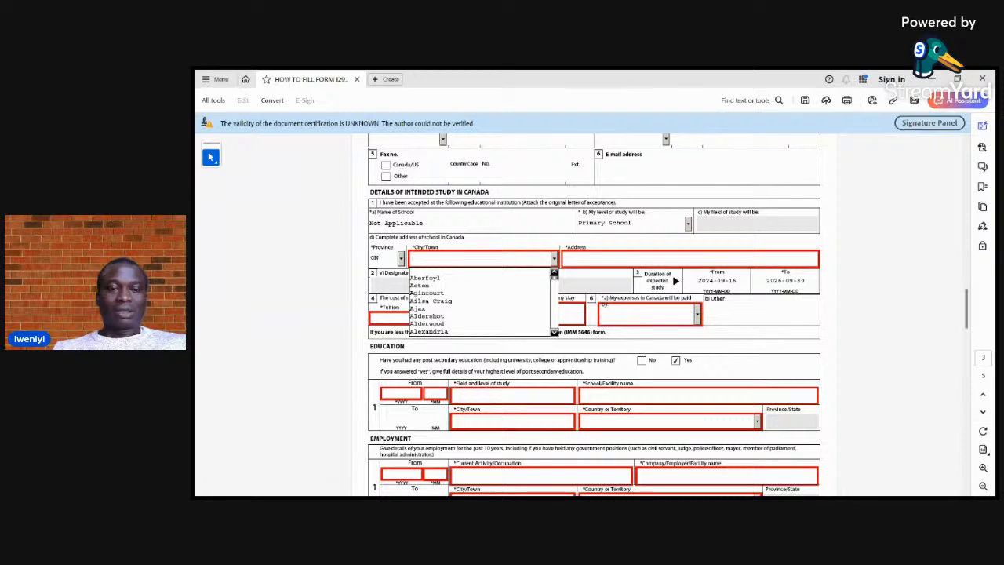
key("t")
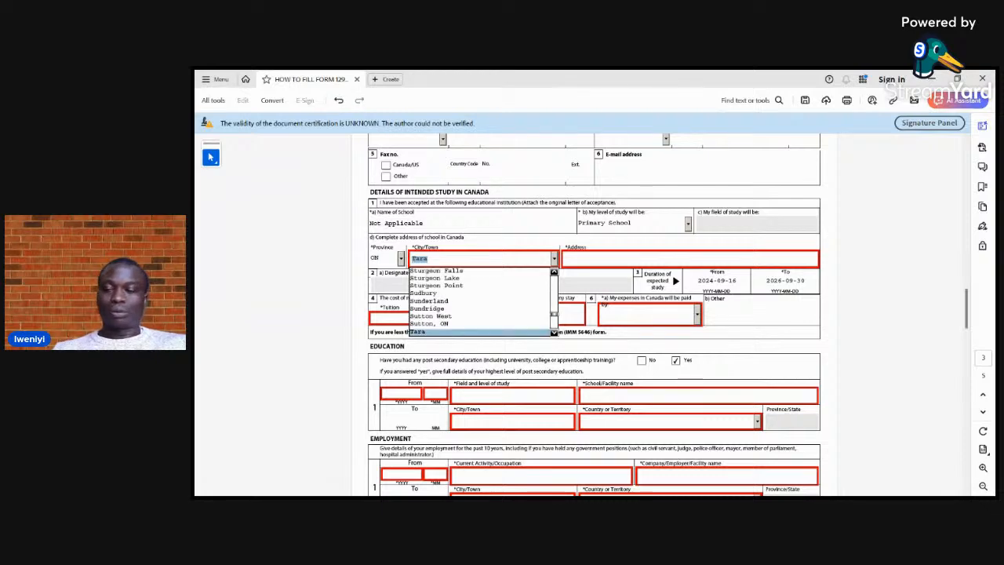
key("Down")
key("Down")
key("Down")
key("Down")
key("Down")
key("Down")
key("Down")
key("Down")
key("Down")
key("Down")
key("Down")
key("Down")
key("Down")
key("Down")
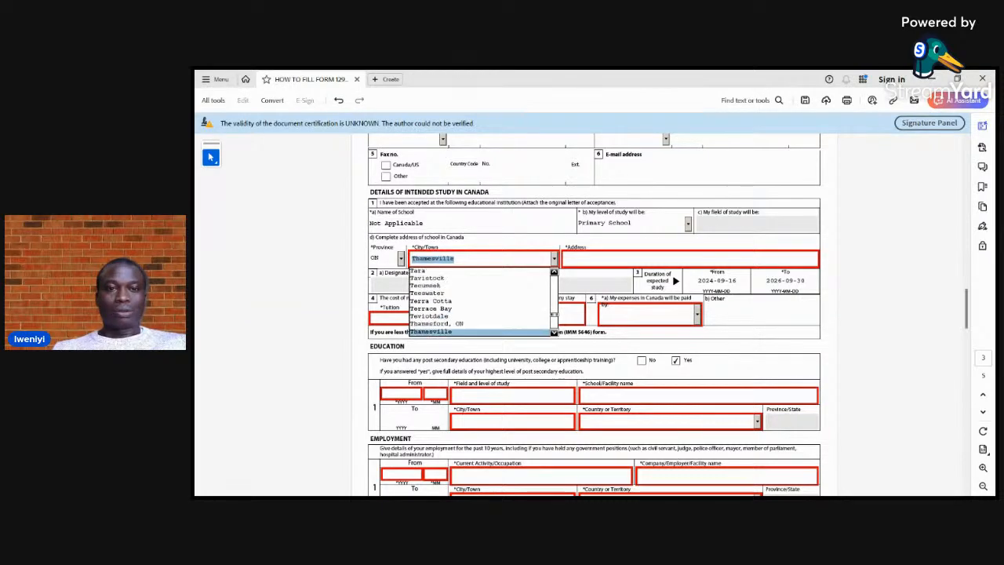
key("Down")
key("Down")
key("Down")
key("Down")
key("Down")
key("Down")
key("Down")
key("Down")
key("Down")
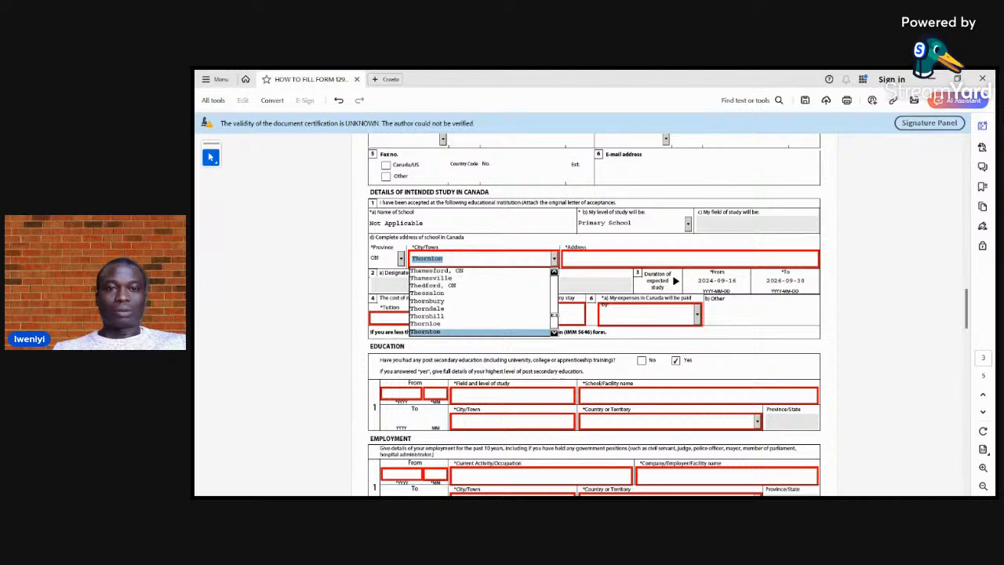
key("Down")
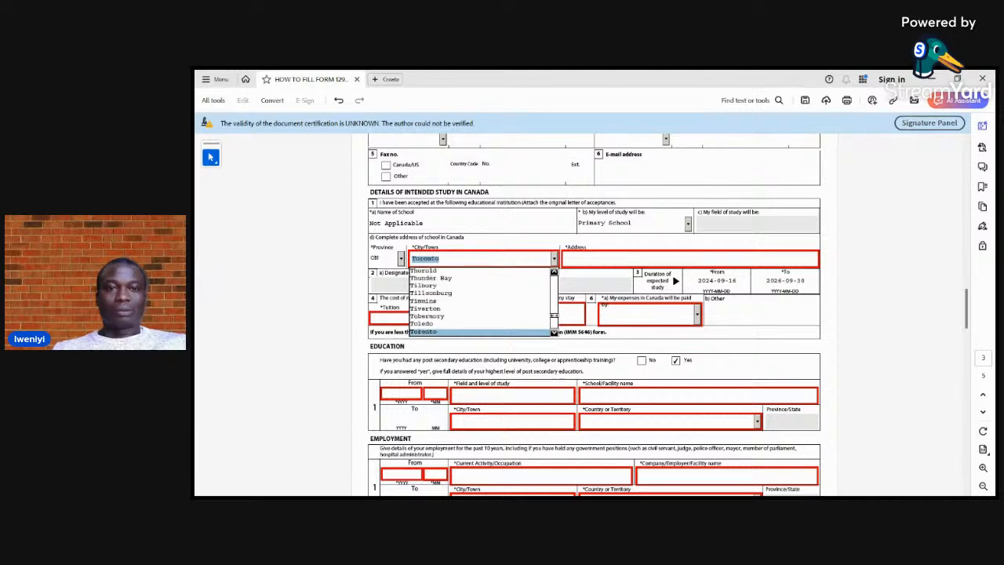
key("Return")
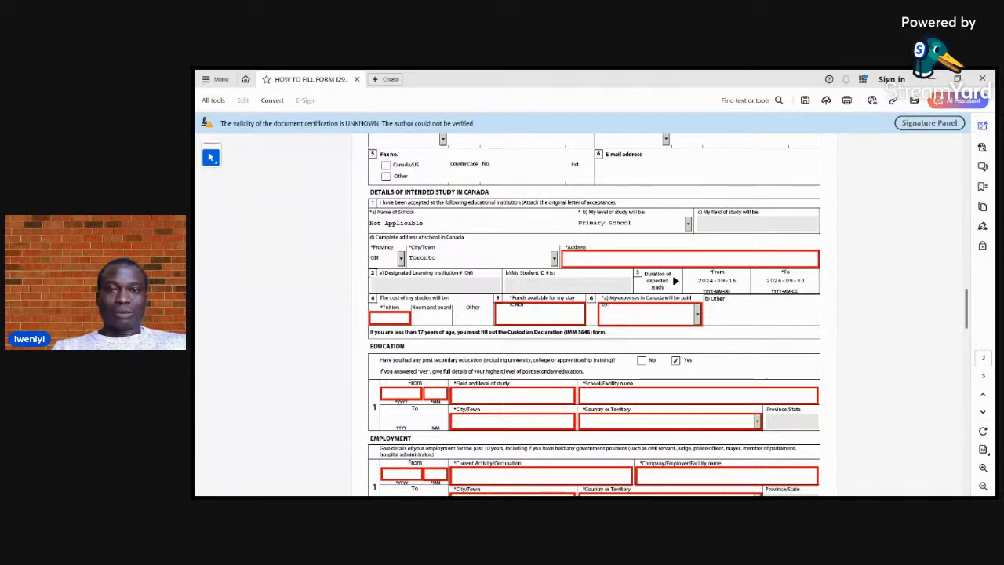
type("N")
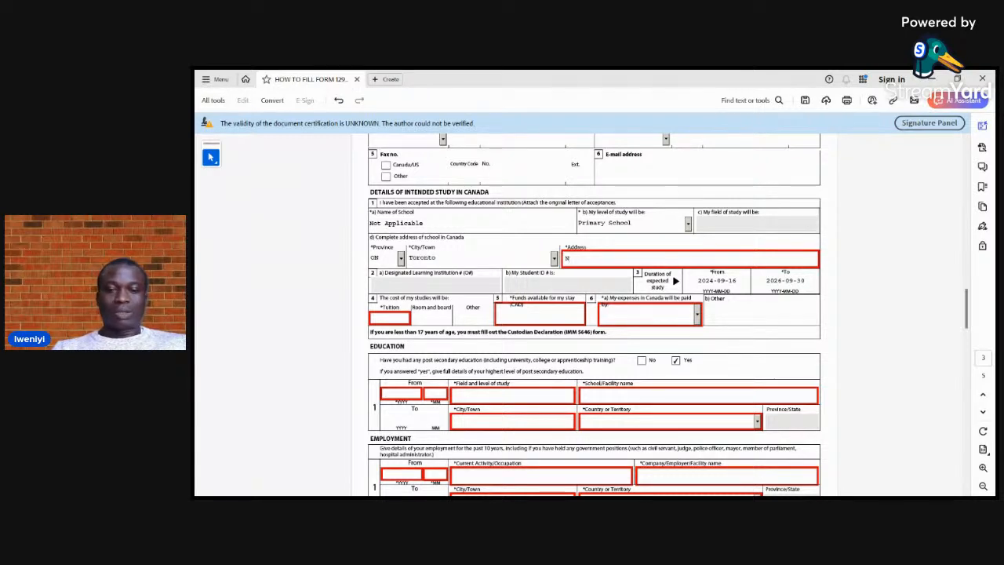
type("/A")
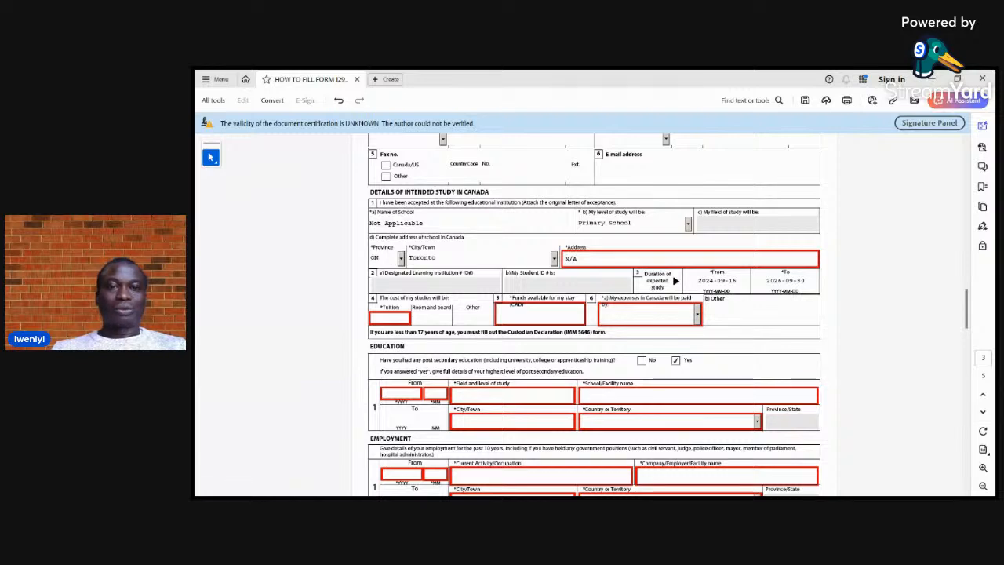
Fill in the cost of studies with 0 for tuition and 20006 for room and board
left_click(390, 319)
type("000")
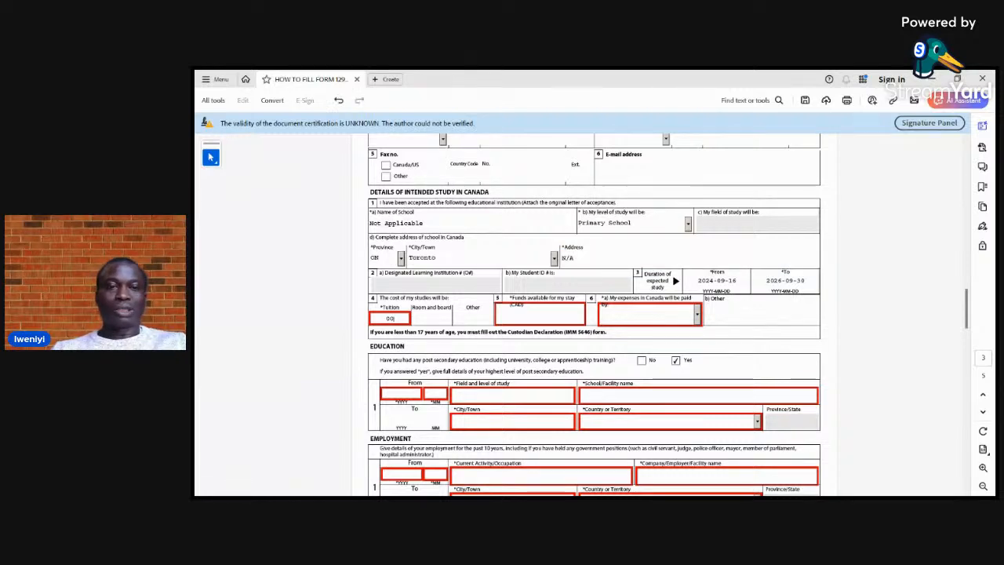
key("Tab")
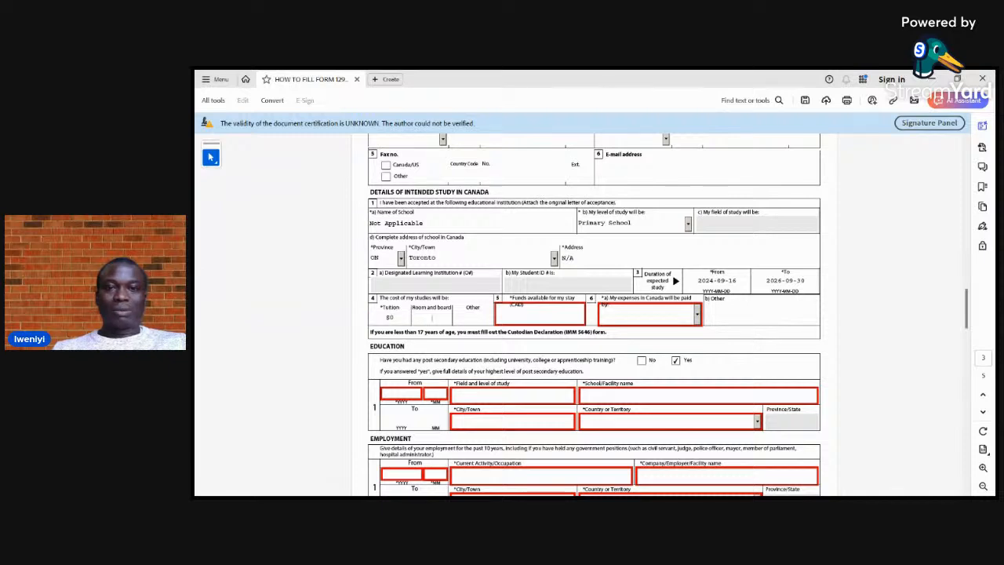
type("2000")
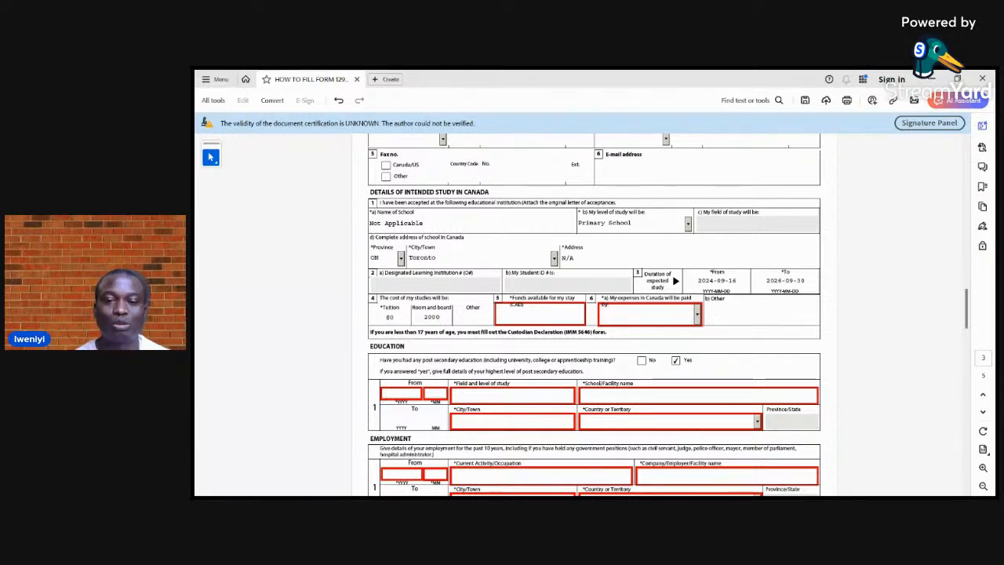
type("0")
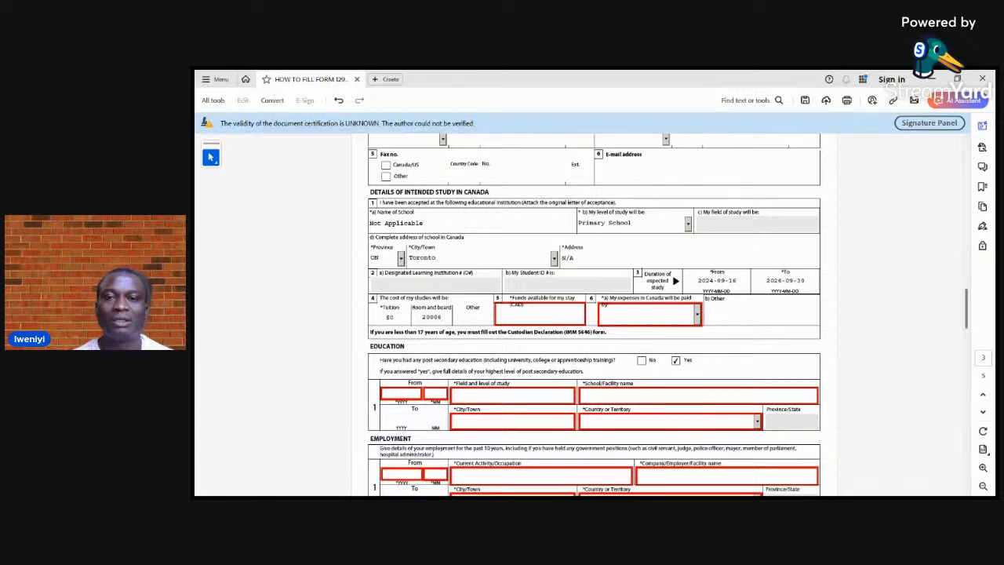
Enter 5600 as the funds available for the stay in CAD
left_click(539, 315)
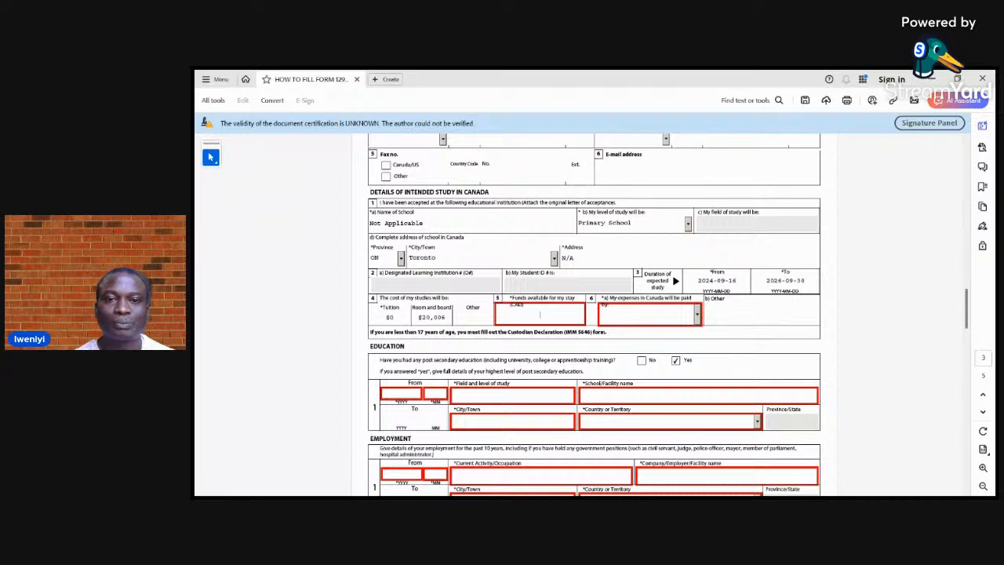
type("5600")
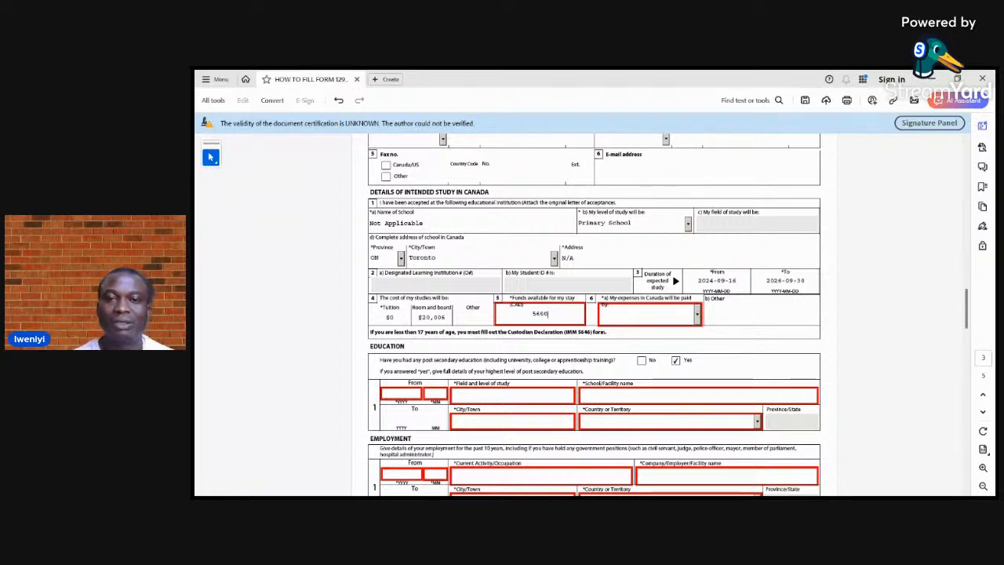
Specify that the expenses in Canada will be paid by Parents
left_click(645, 315)
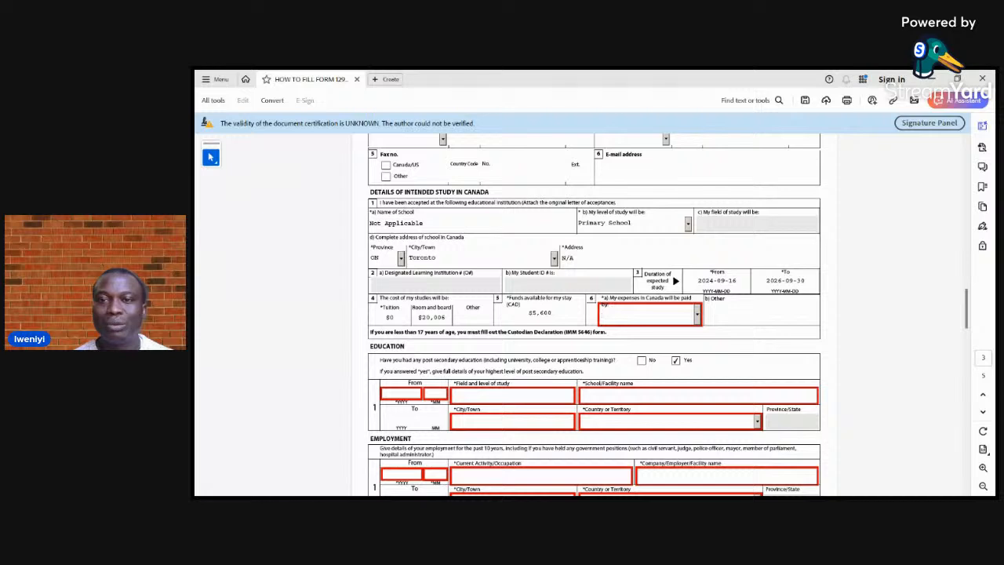
left_click(698, 315)
key("Down")
key("Down")
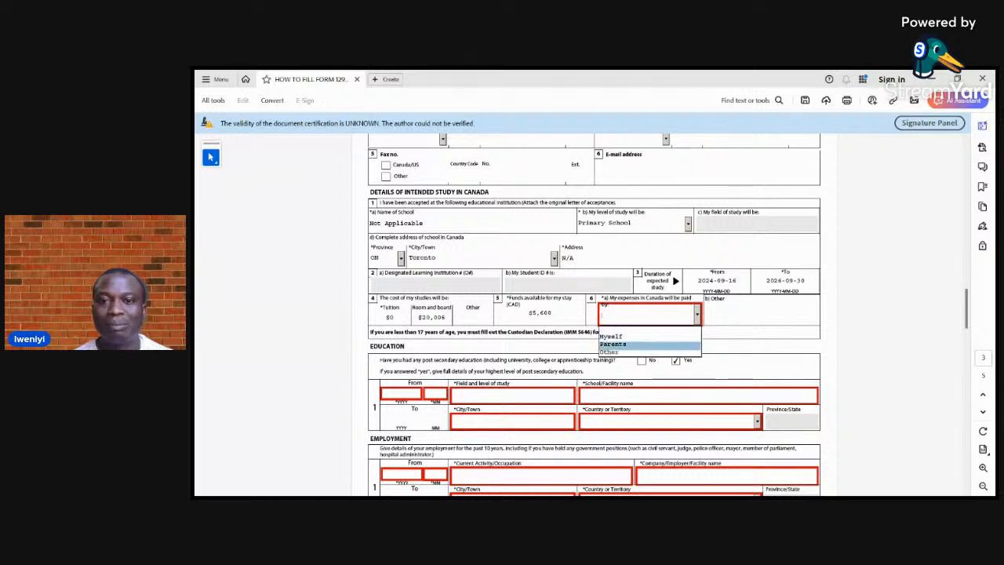
key("Return")
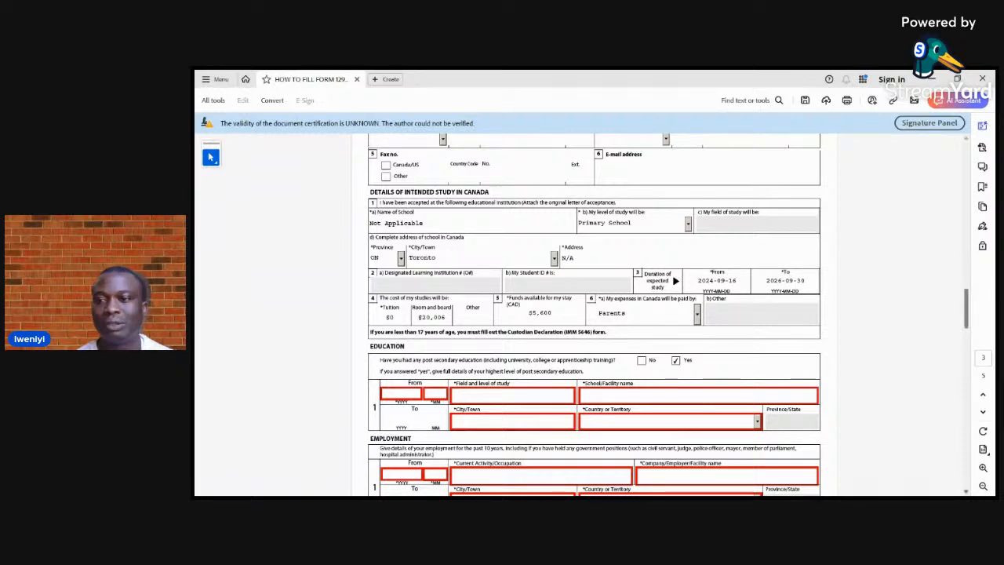
Correct the room and board amount in the cost of studies to 2000
scroll(595, 314, "down", 3)
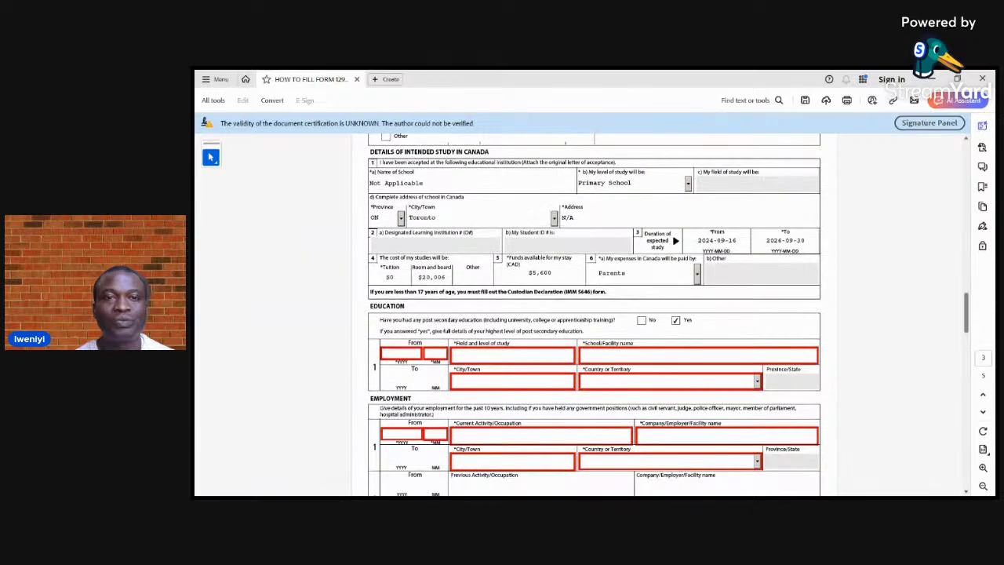
scroll(595, 314, "down", 3)
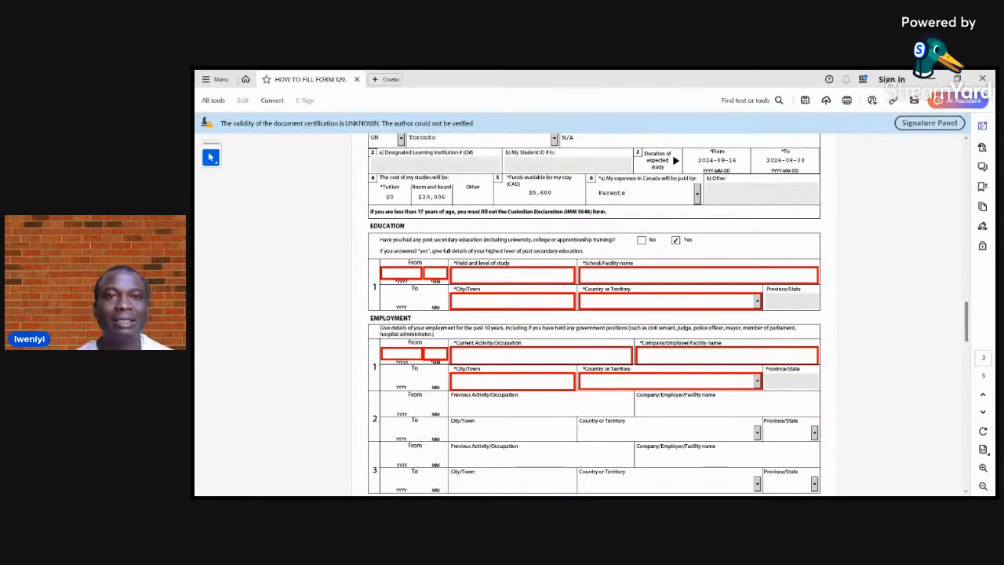
left_click(442, 197)
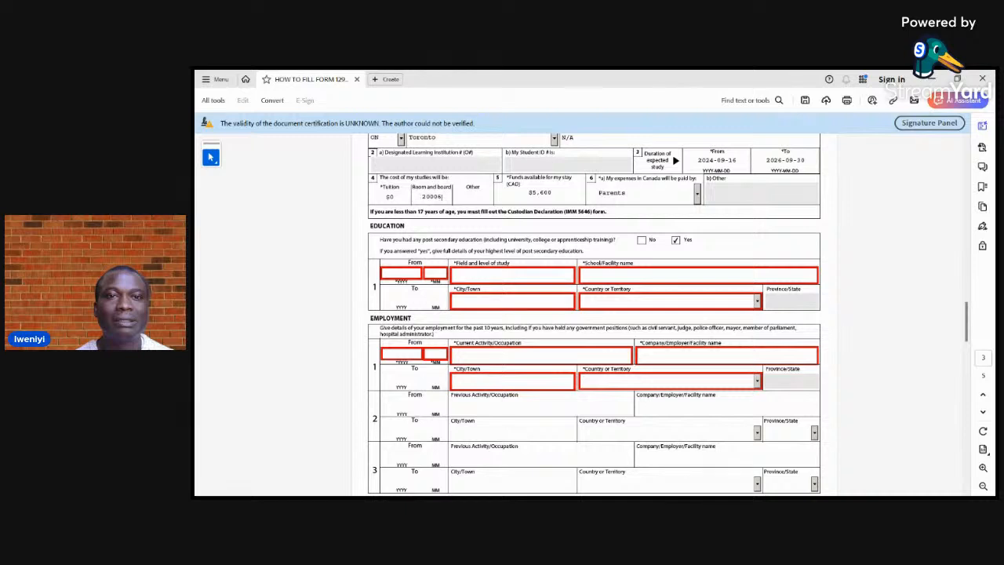
key("BackSpace")
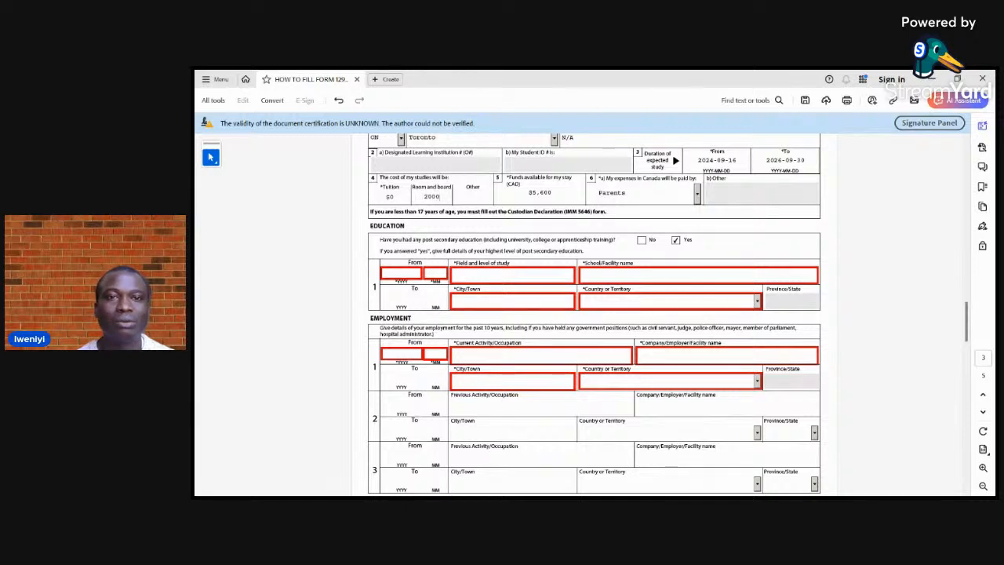
key("Return")
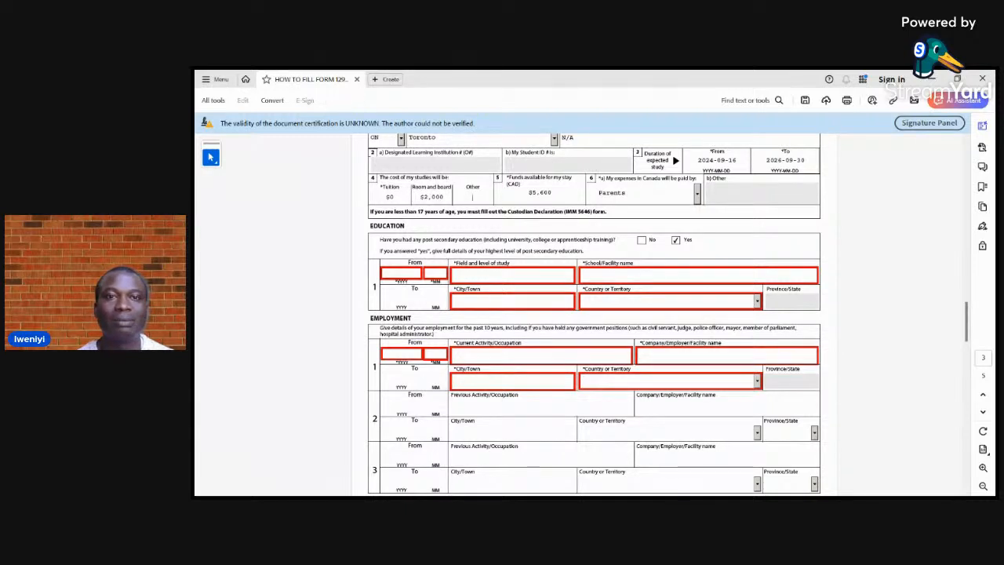
Leave the other study costs blank and answer No to having had any post-secondary education
left_click(472, 197)
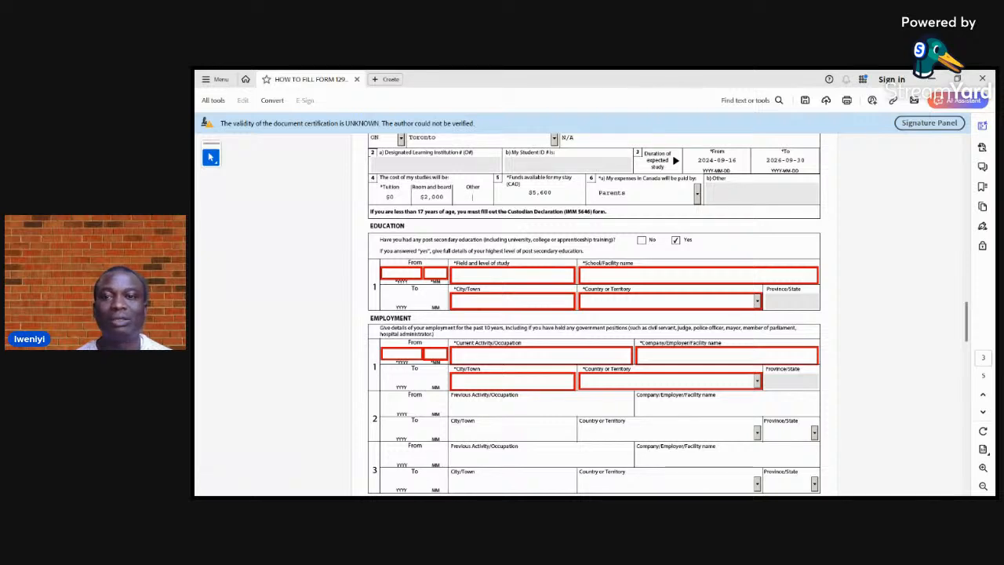
left_click(642, 240)
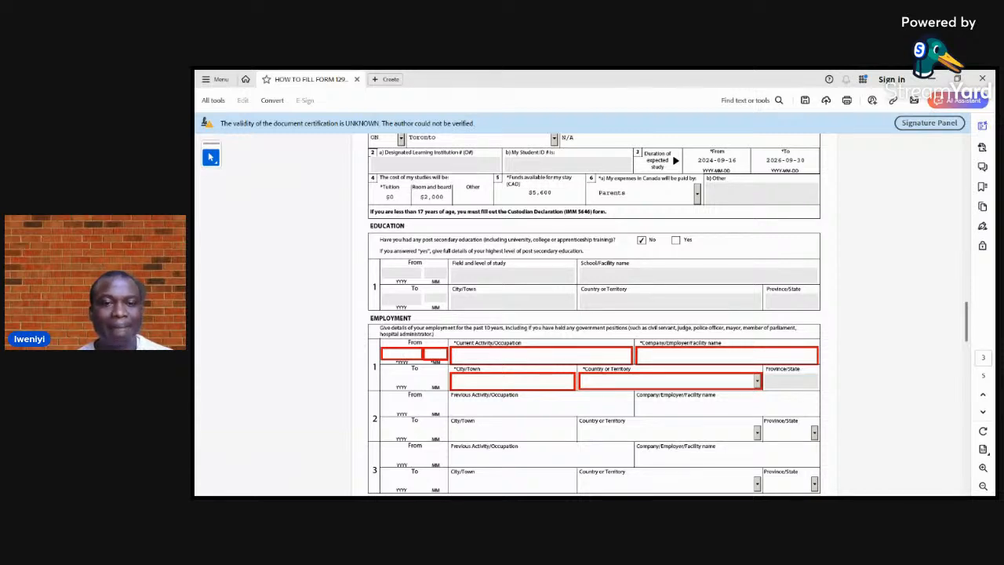
type("0000")
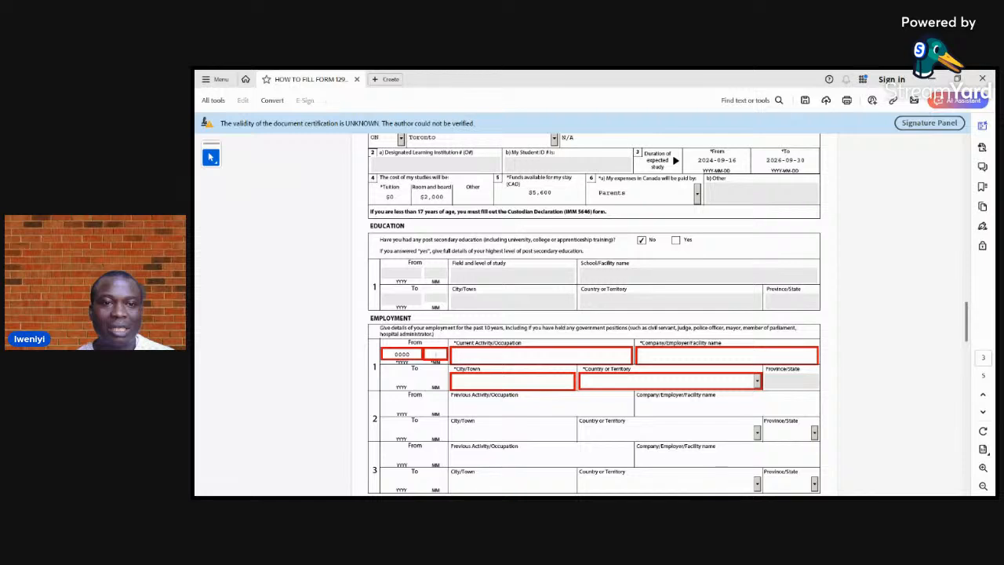
key("BackSpace")
key("BackSpace")
key("BackSpace")
key("BackSpace")
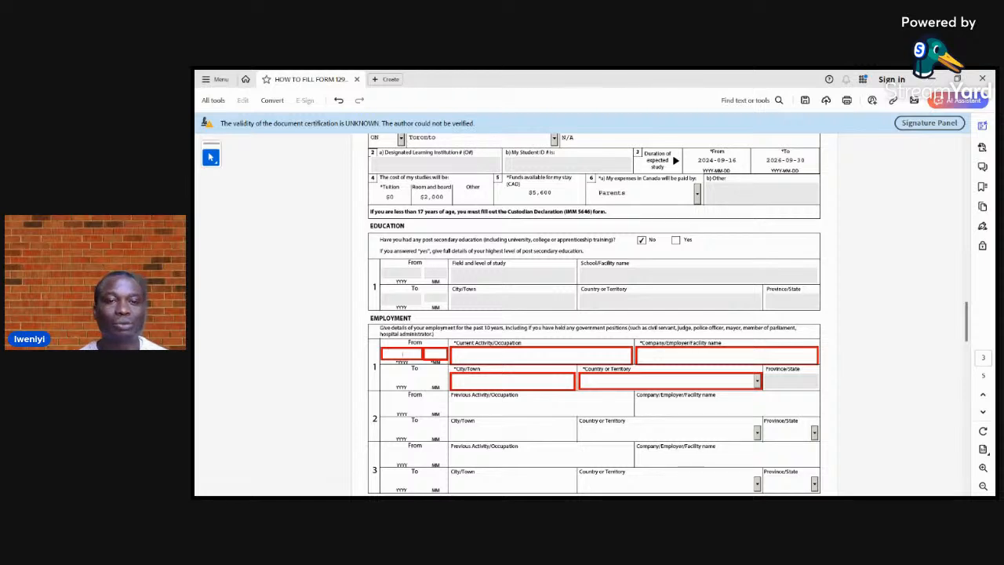
Set the start date of the first employment entry to year 2017, month 01
type("2")
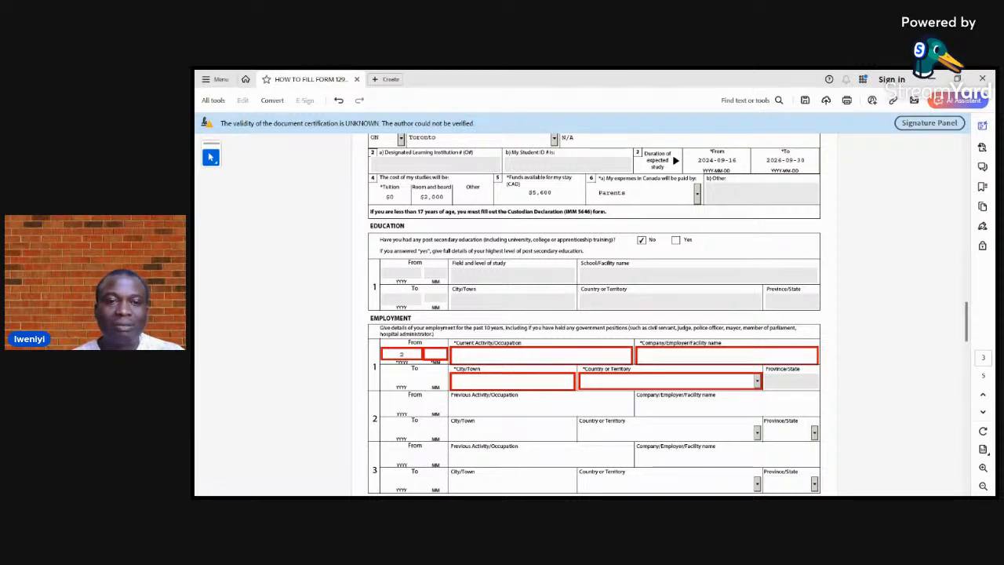
type("017")
key("Tab")
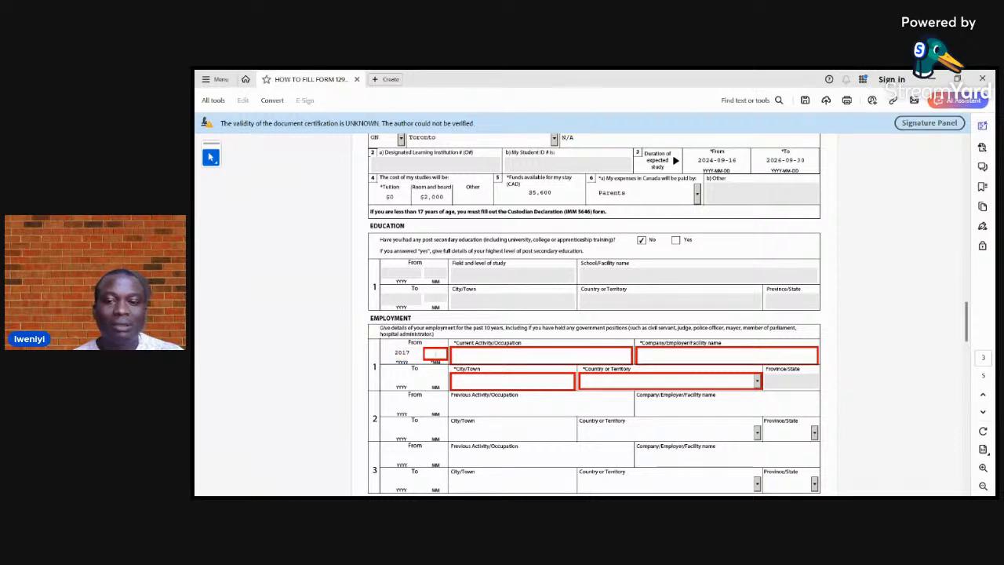
type("01")
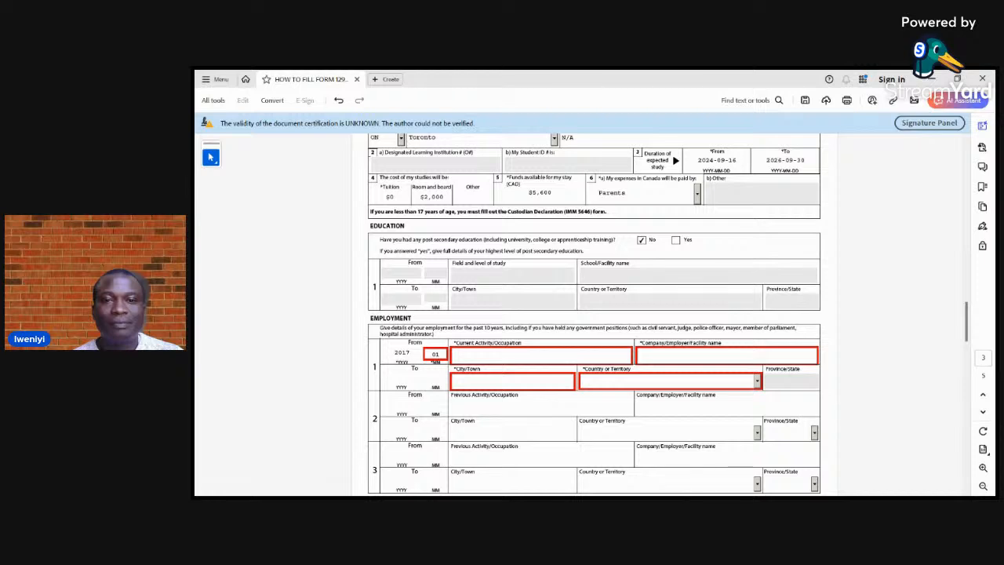
key("Tab")
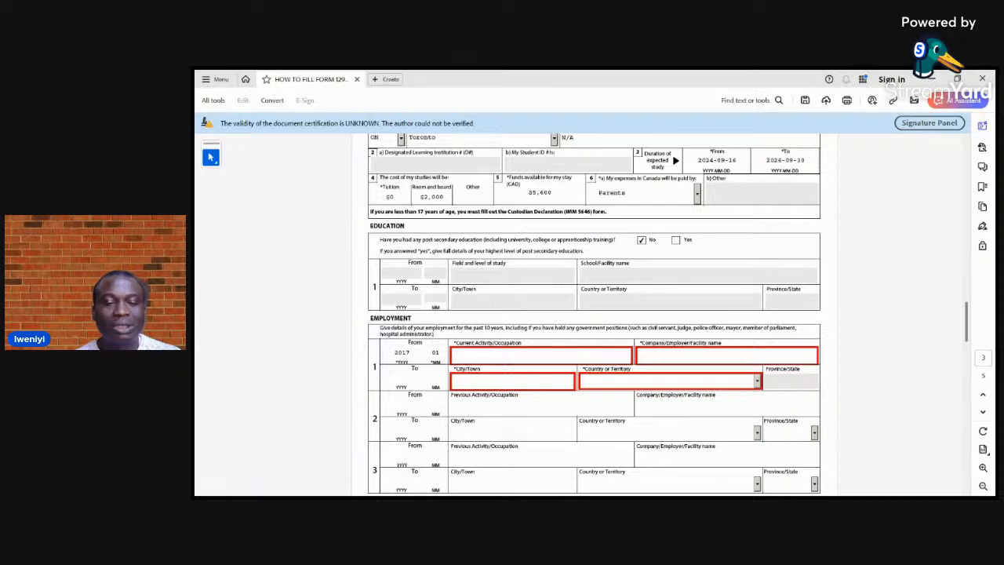
type("STU")
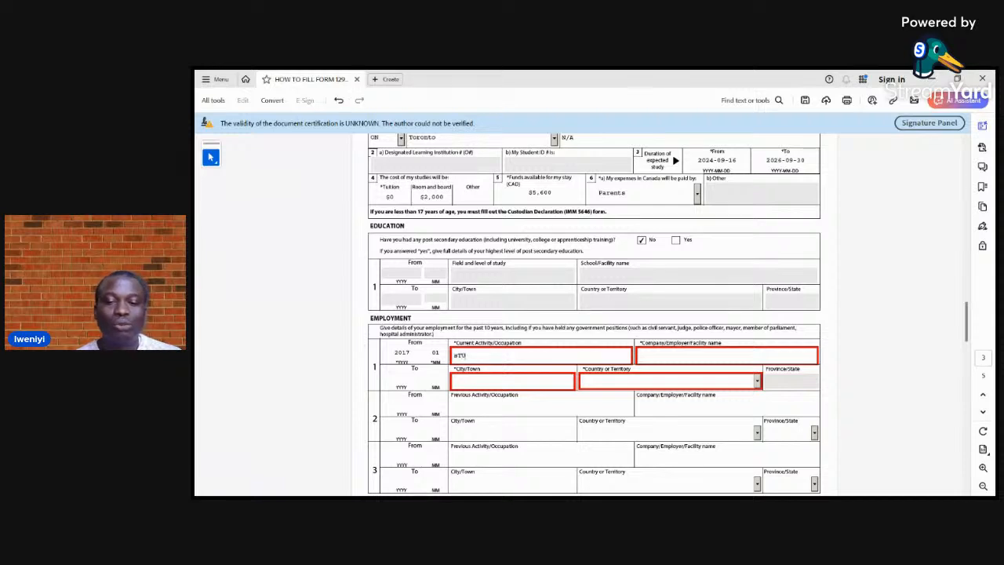
type("DYING")
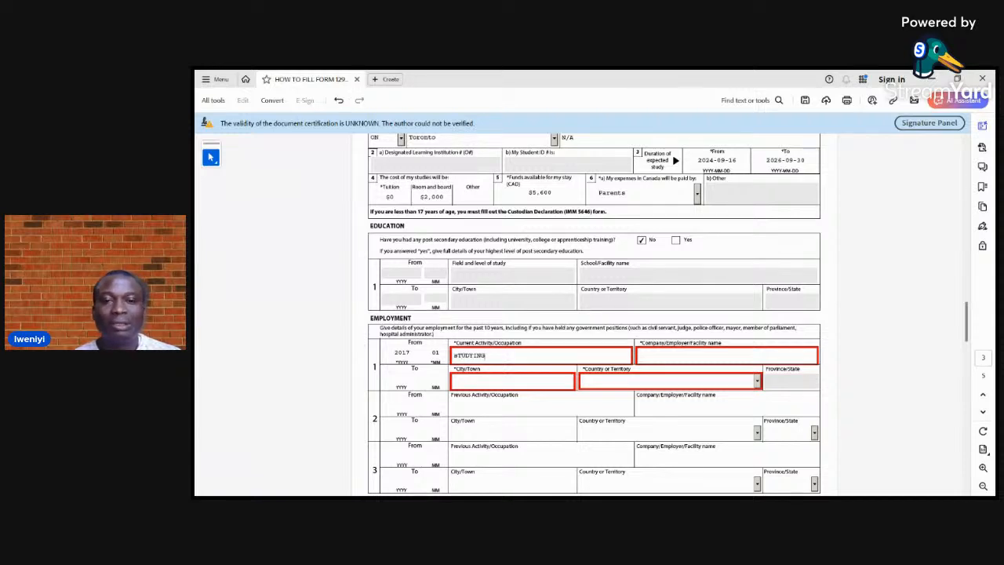
key("BackSpace")
key("BackSpace")
key("BackSpace")
key("BackSpace")
key("BackSpace")
key("BackSpace")
key("BackSpace")
key("BackSpace")
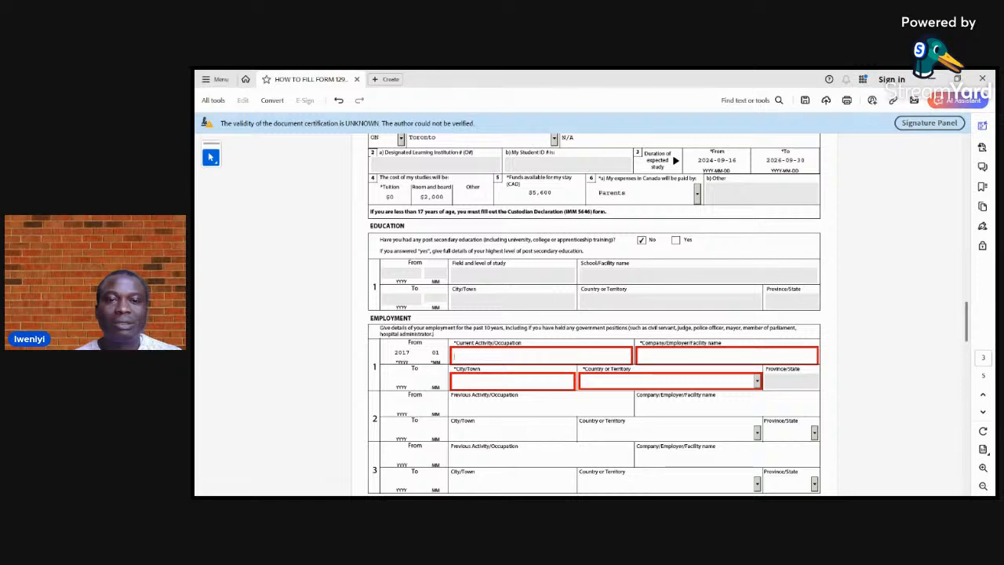
Enter Studying as the current activity and N/A as the company name in the first employment entry
type("studying")
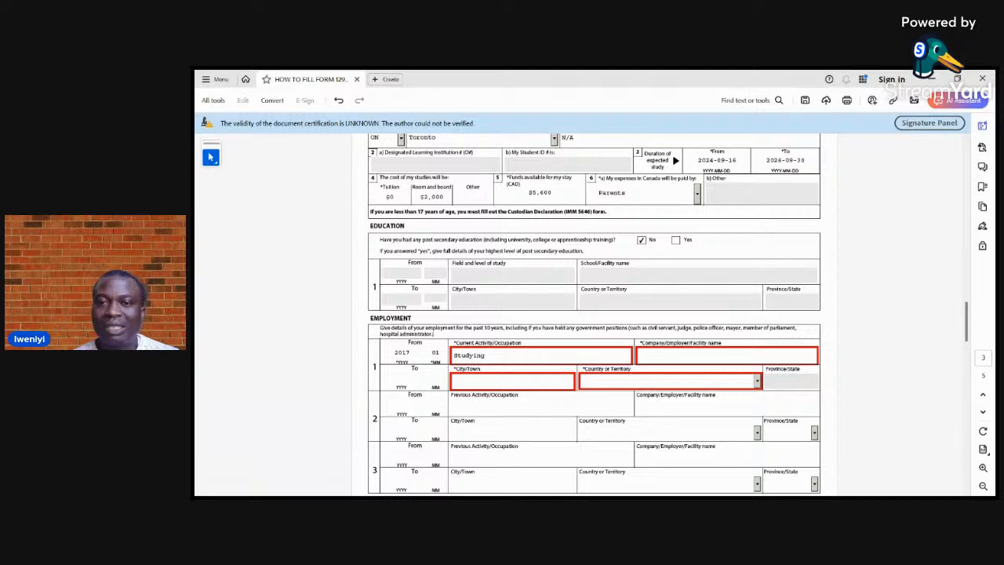
left_click(706, 356)
type("N/A")
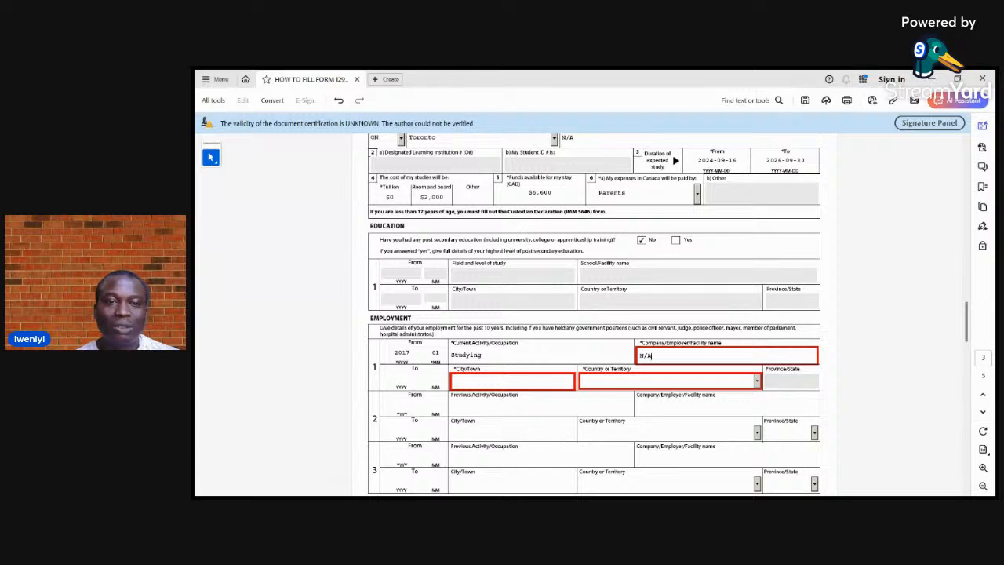
Set the end date of the first employment entry to year 2024, month 09
left_click(401, 379)
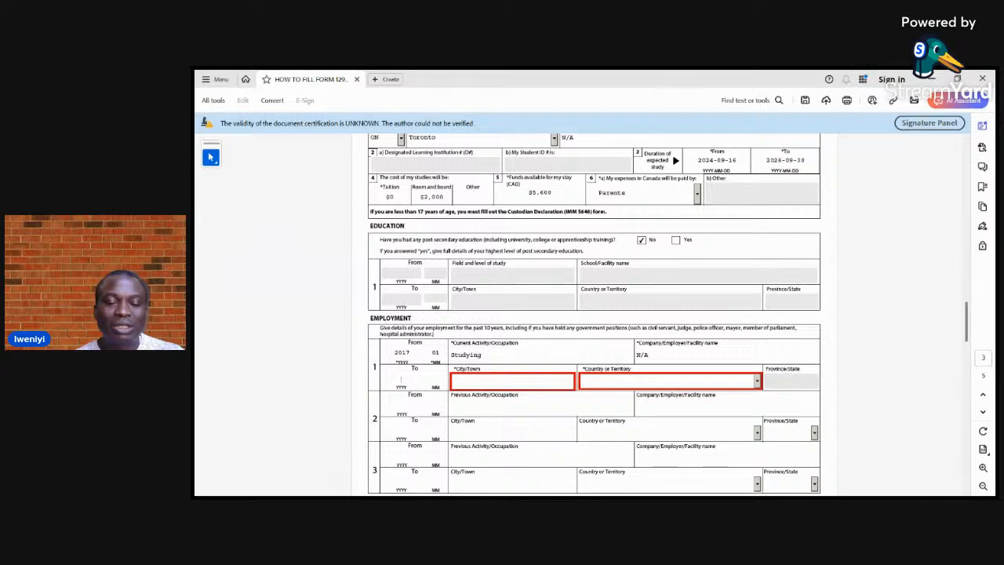
type("2024")
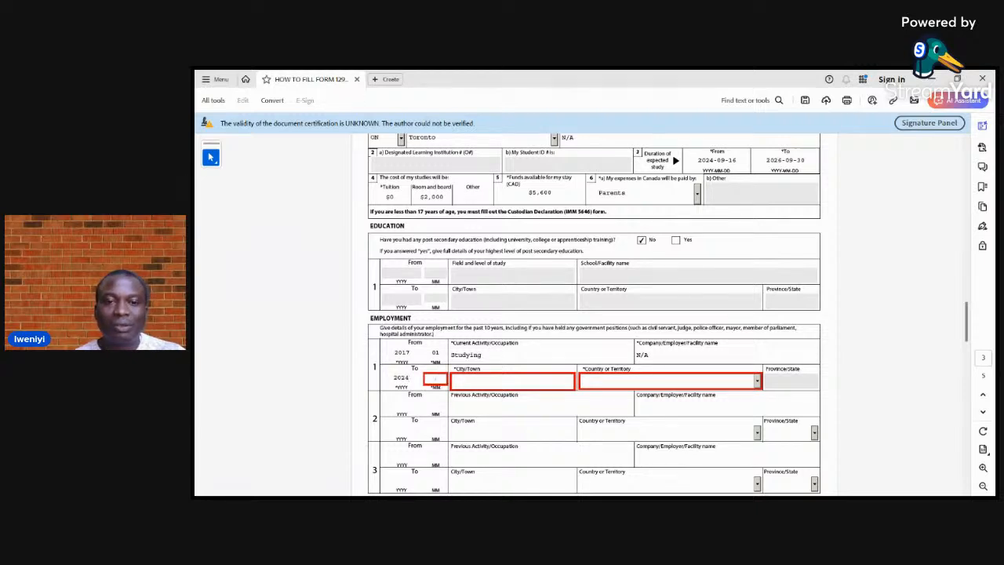
type("09")
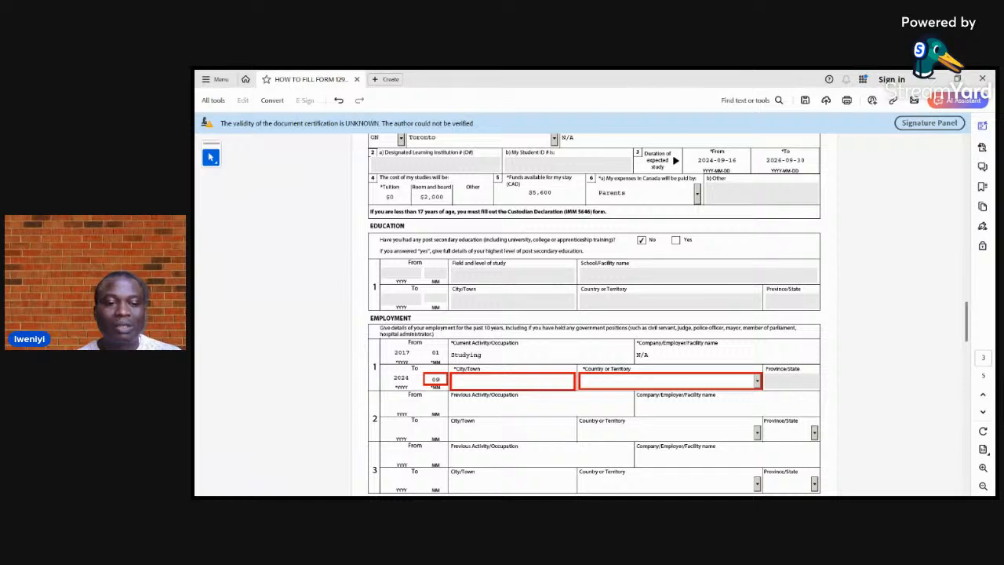
key("Tab")
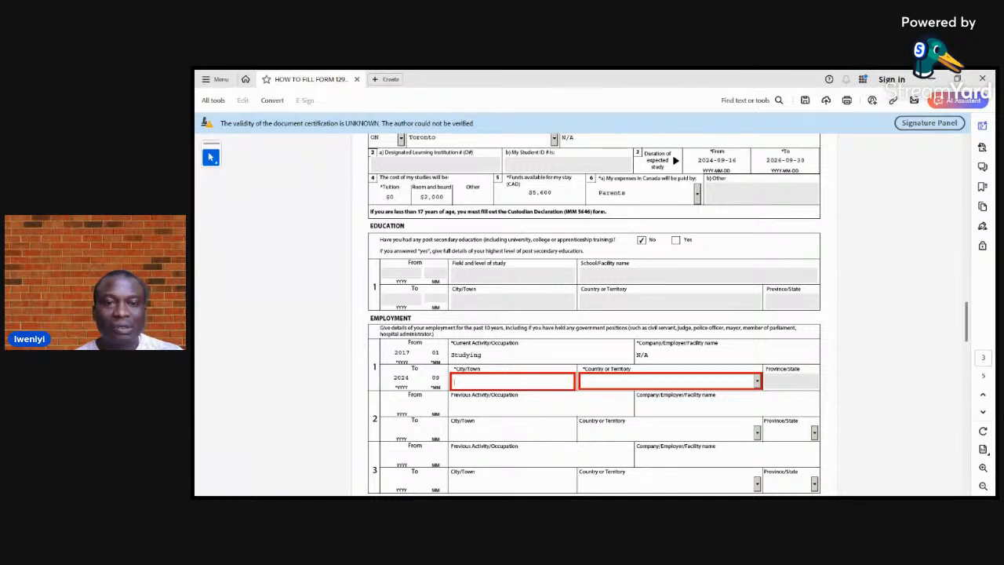
Enter lAGOS as the city and choose Nigeria as the country for the first employment entry
type("LAGOS")
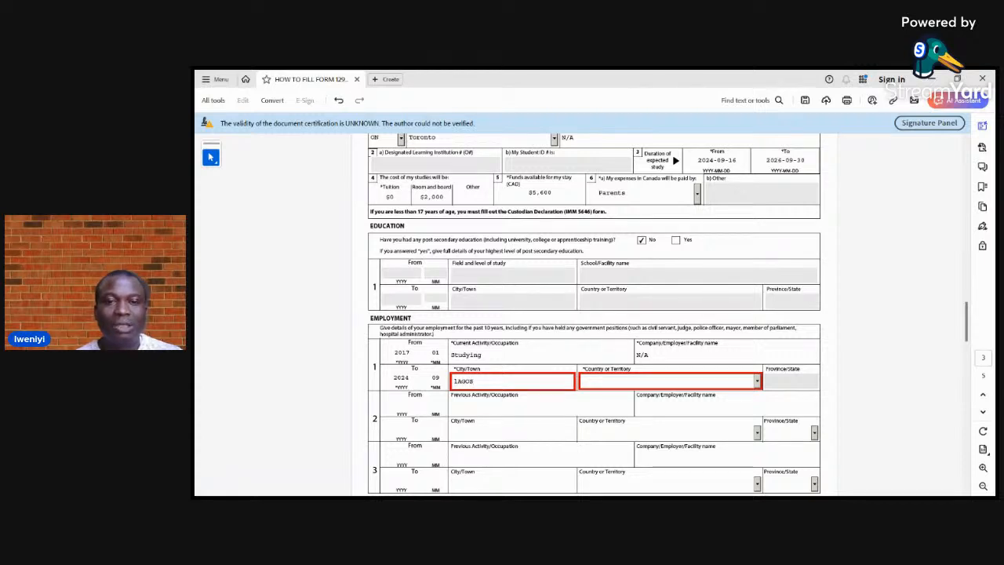
key("Tab")
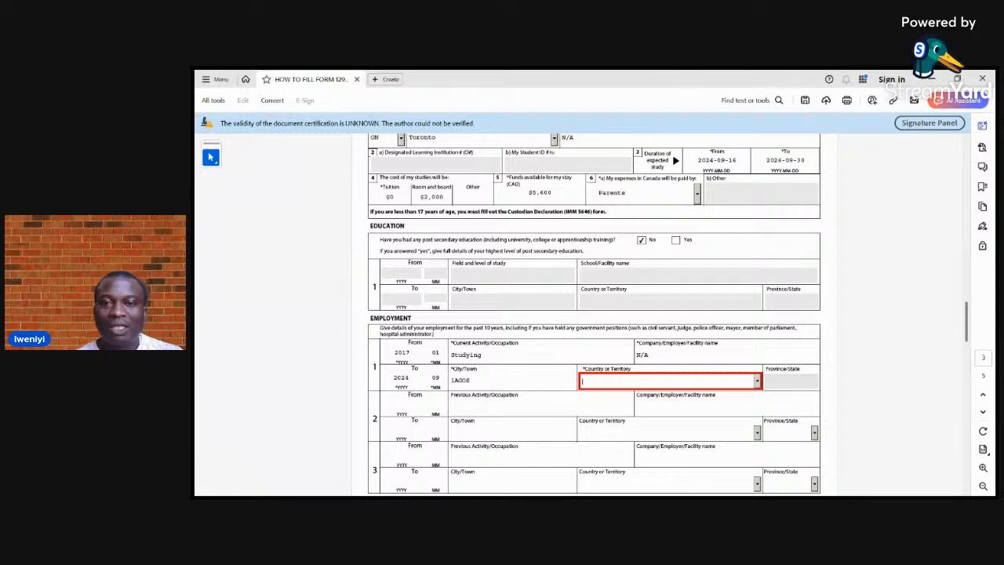
key("n")
key("n")
key("n")
key("n")
key("n")
key("n")
key("n")
key("n")
key("n")
key("n")
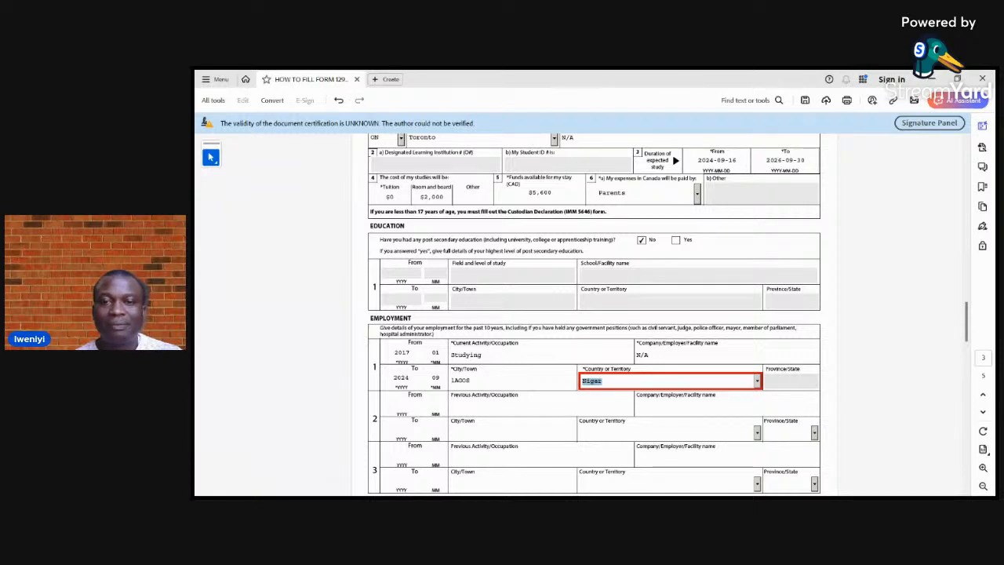
key("Tab")
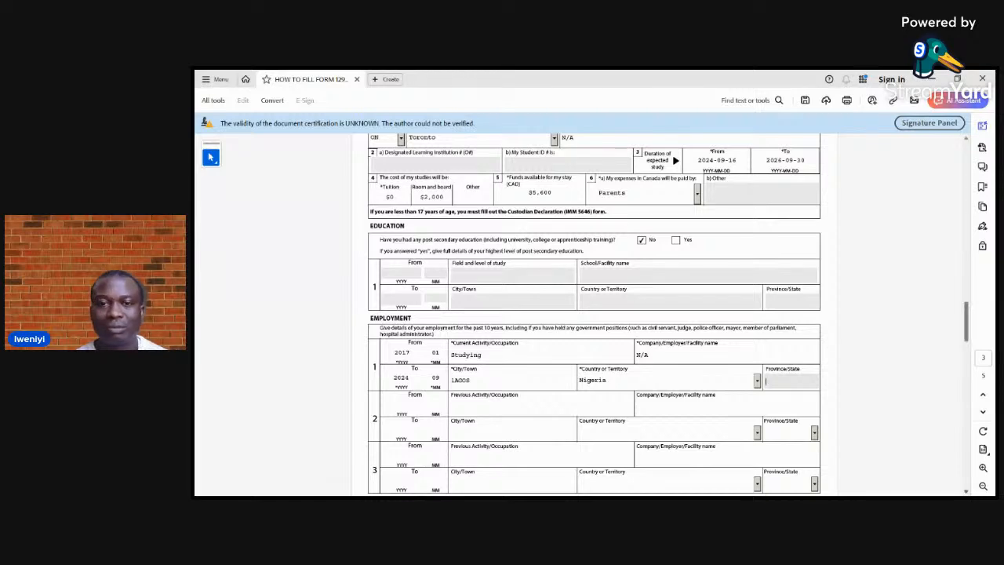
Review the remaining employment rows and the answers in the background information section on page 4
scroll(594, 313, "down", 2)
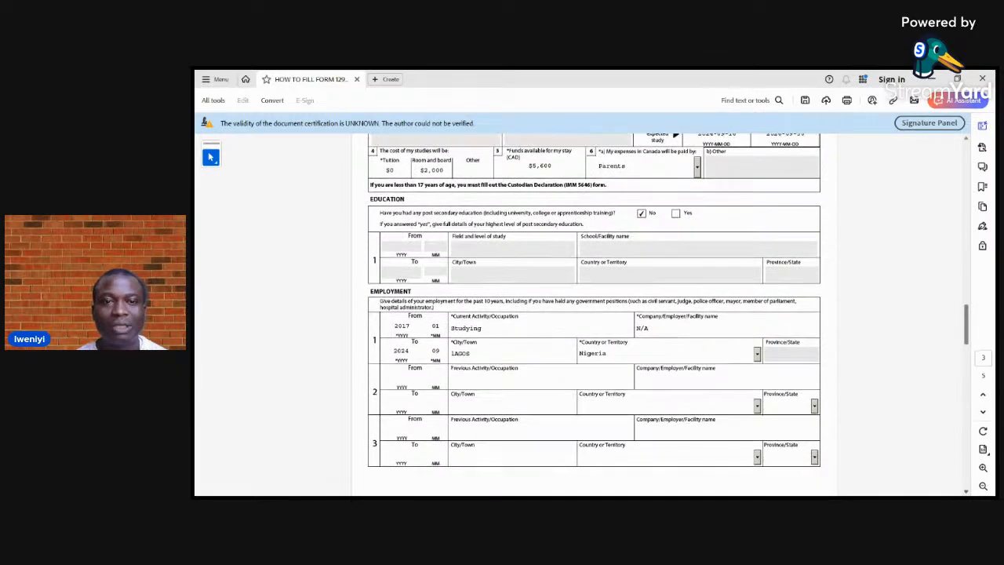
scroll(595, 314, "down", 2)
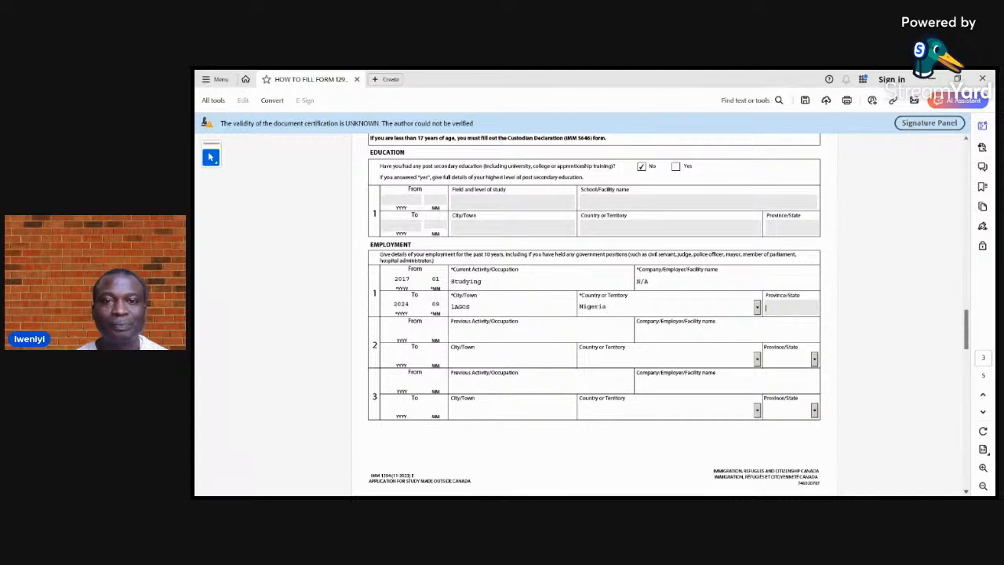
scroll(594, 311, "down", 3)
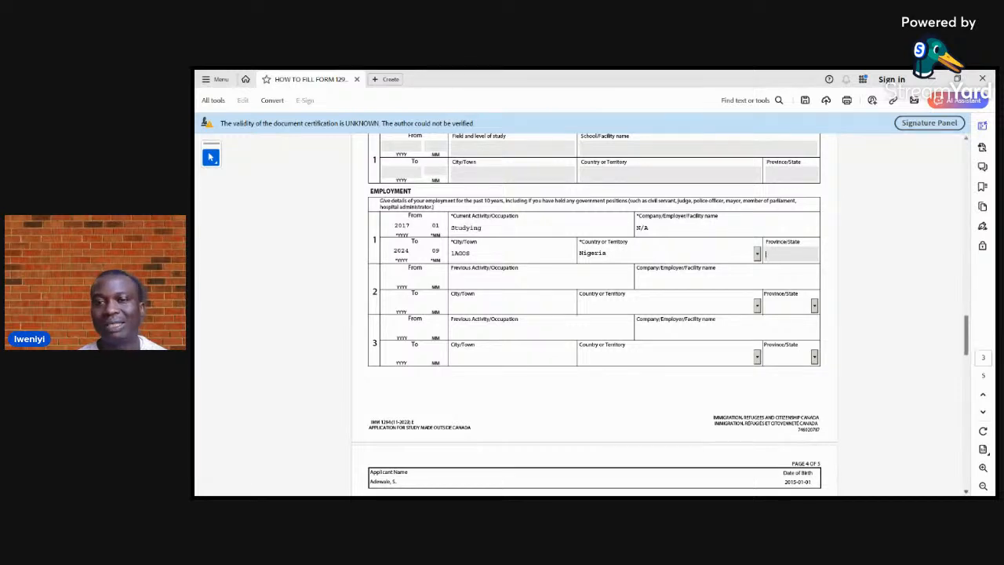
scroll(594, 314, "down", 1)
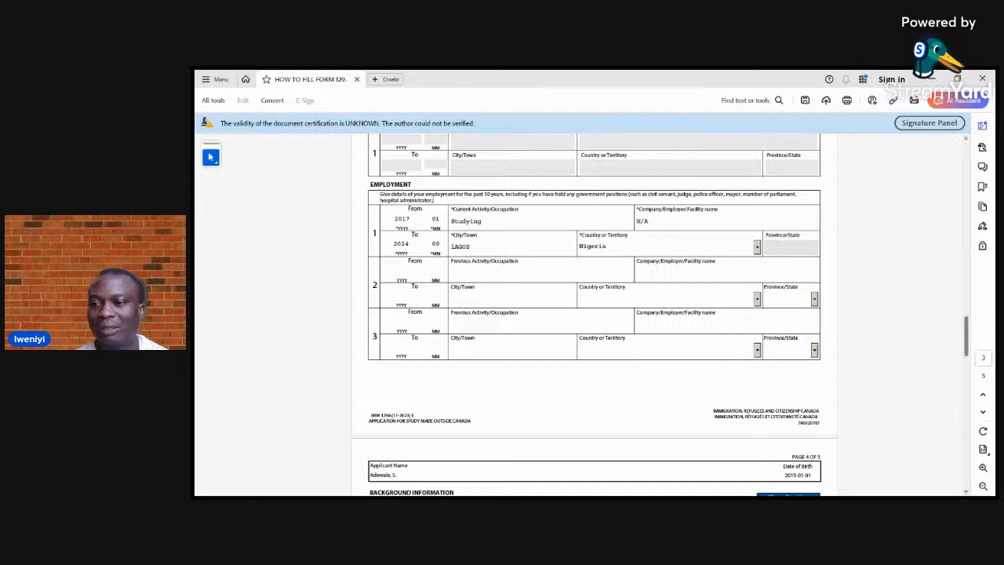
scroll(594, 314, "down", 2)
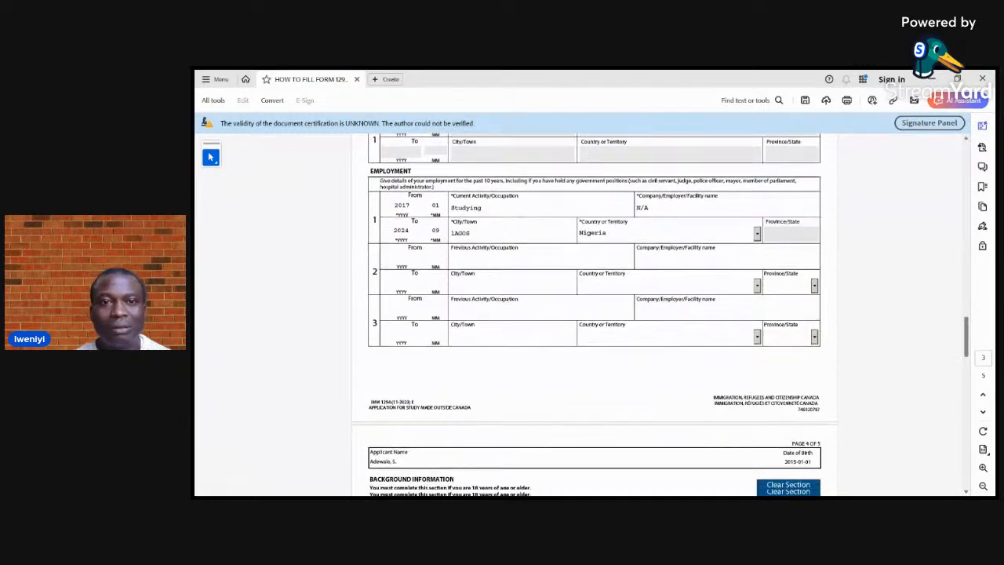
scroll(594, 314, "down", 4)
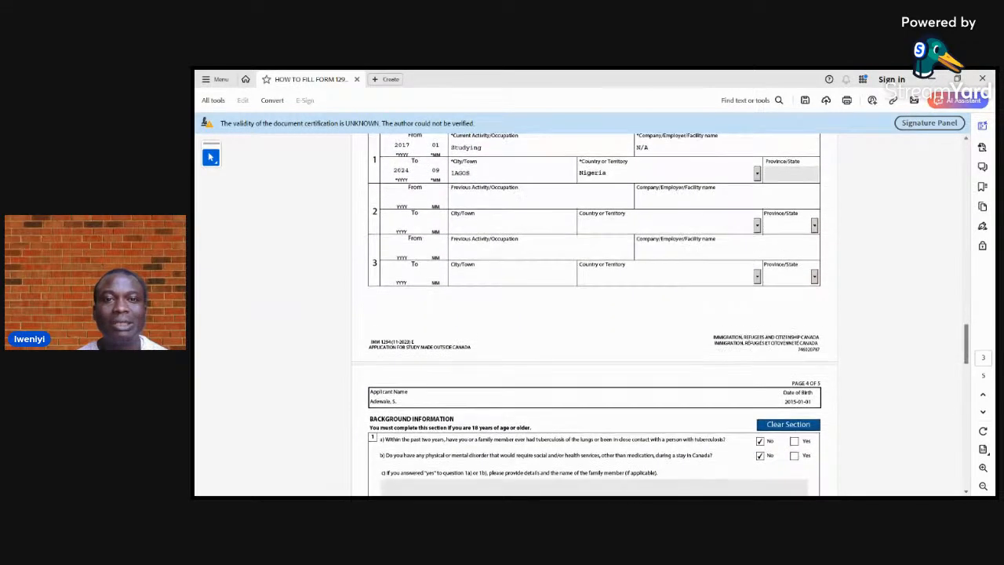
scroll(594, 313, "down", 3)
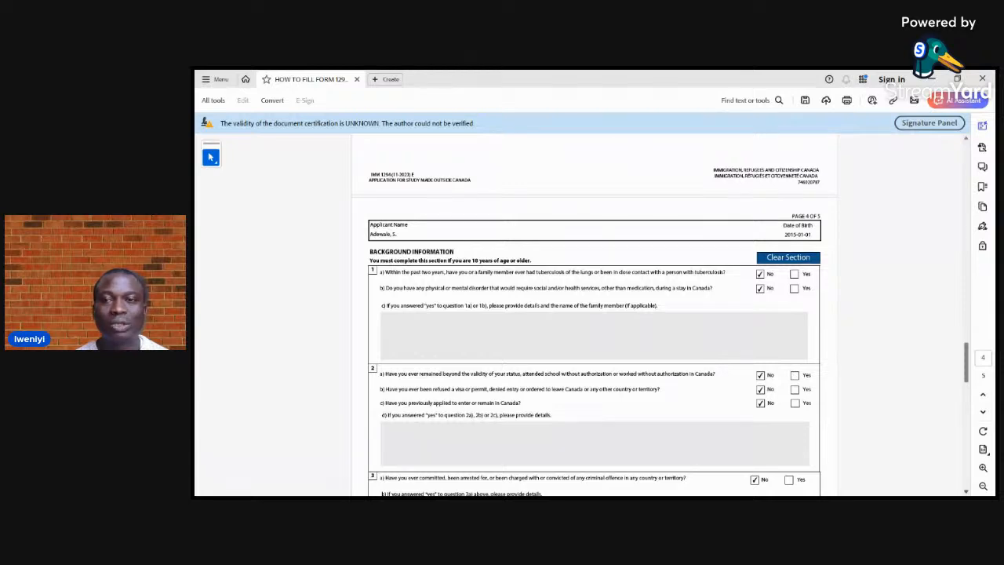
scroll(594, 324, "down", 3)
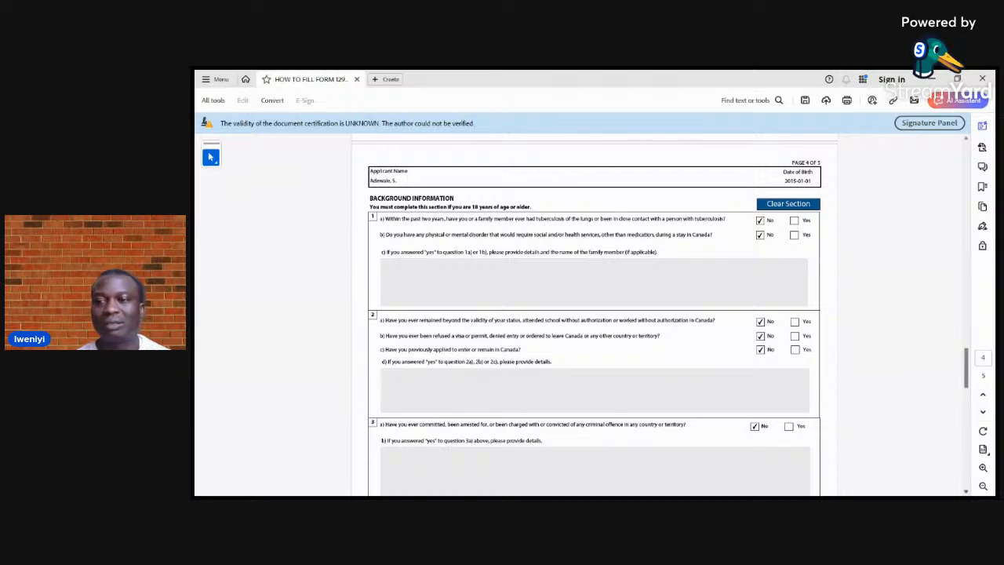
Examine the last background questions, the consent and signature section, and the privacy notice through to the end of the form
left_click_drag(966, 368, 966, 420)
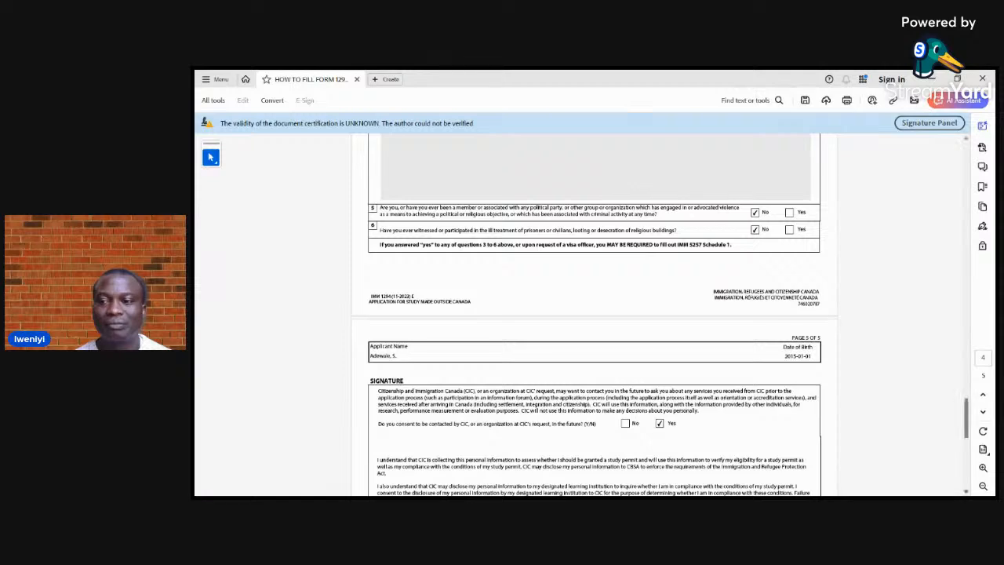
scroll(594, 341, "down", 3)
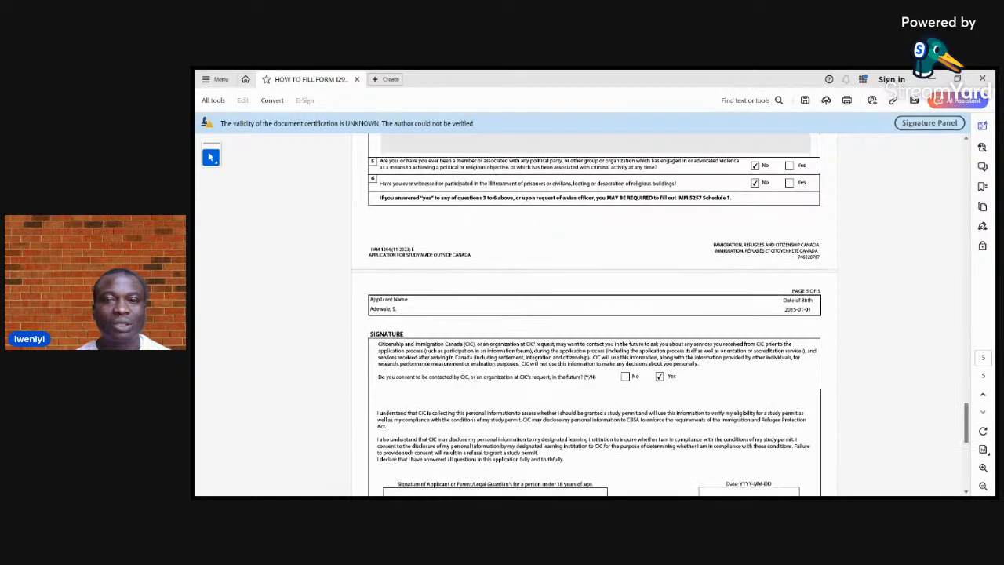
scroll(594, 341, "down", 3)
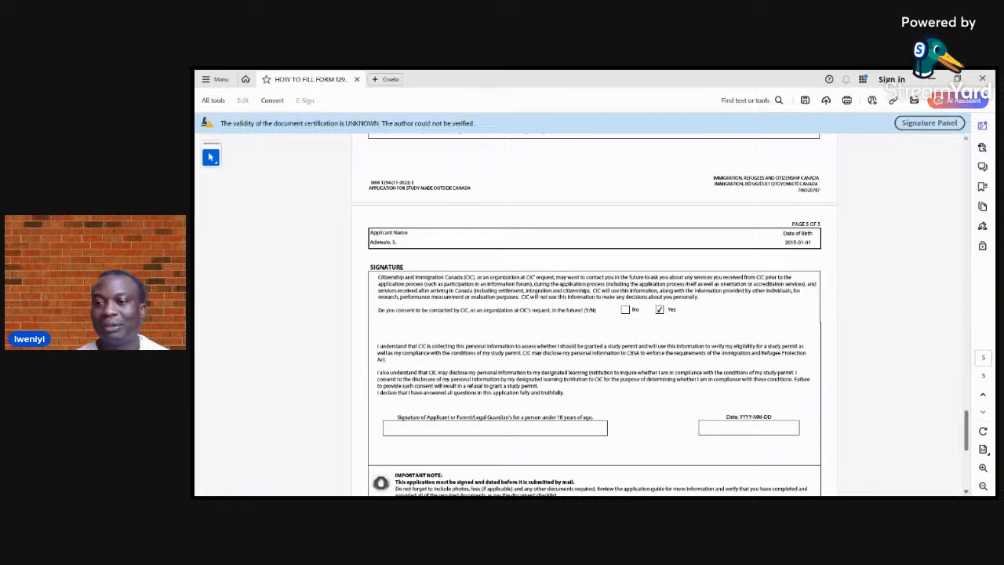
scroll(595, 314, "down", 1)
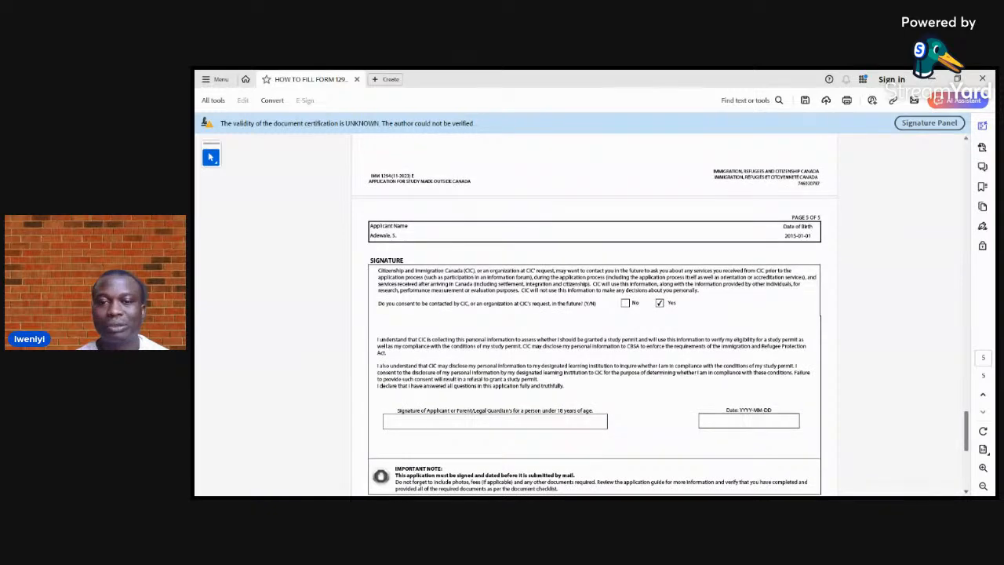
scroll(594, 329, "down", 3)
scroll(595, 314, "down", 1)
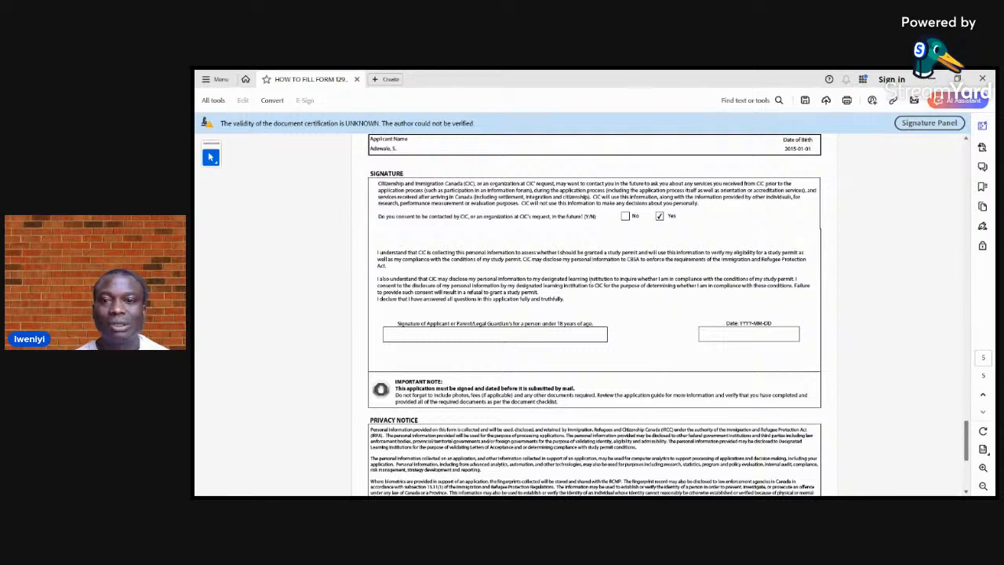
scroll(594, 314, "down", 5)
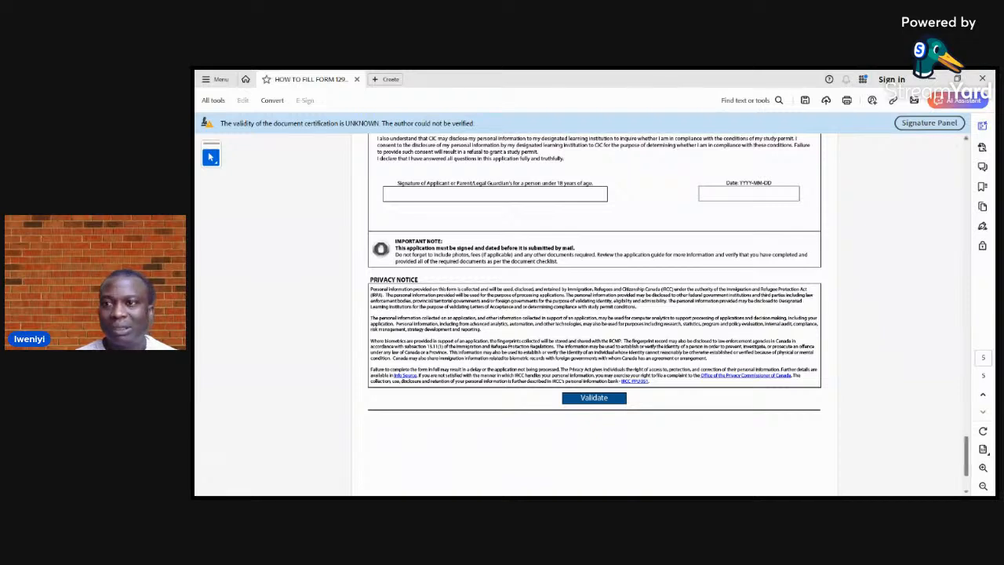
Validate the completed study permit application at the end of the privacy notice
scroll(594, 314, "up", 1)
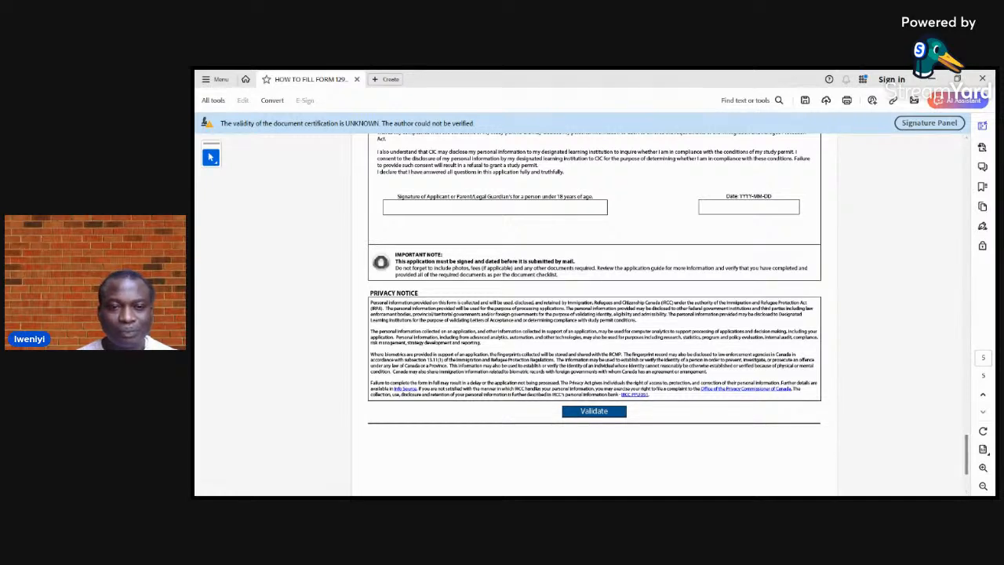
left_click_drag(967, 455, 967, 467)
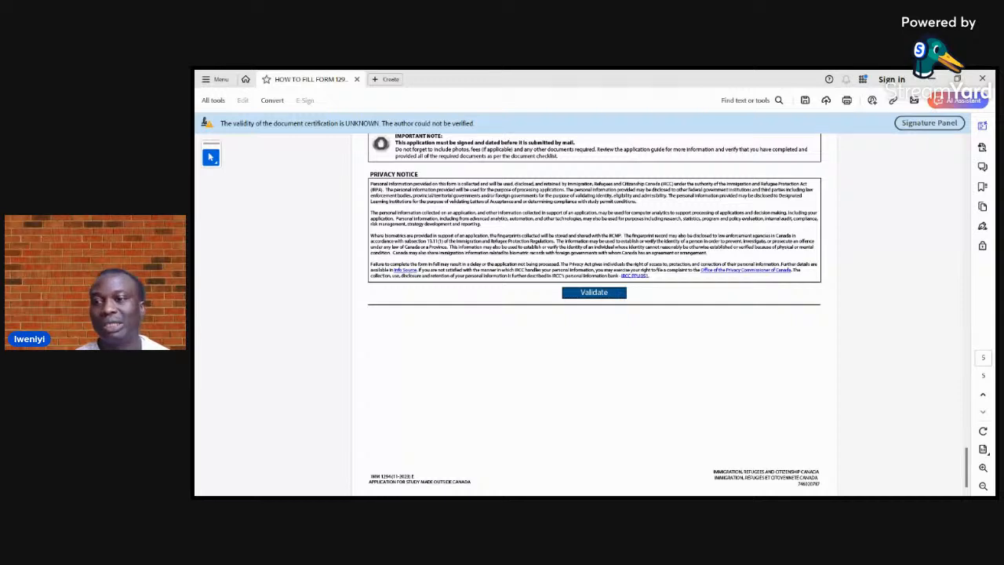
scroll(749, 318, "up", 3)
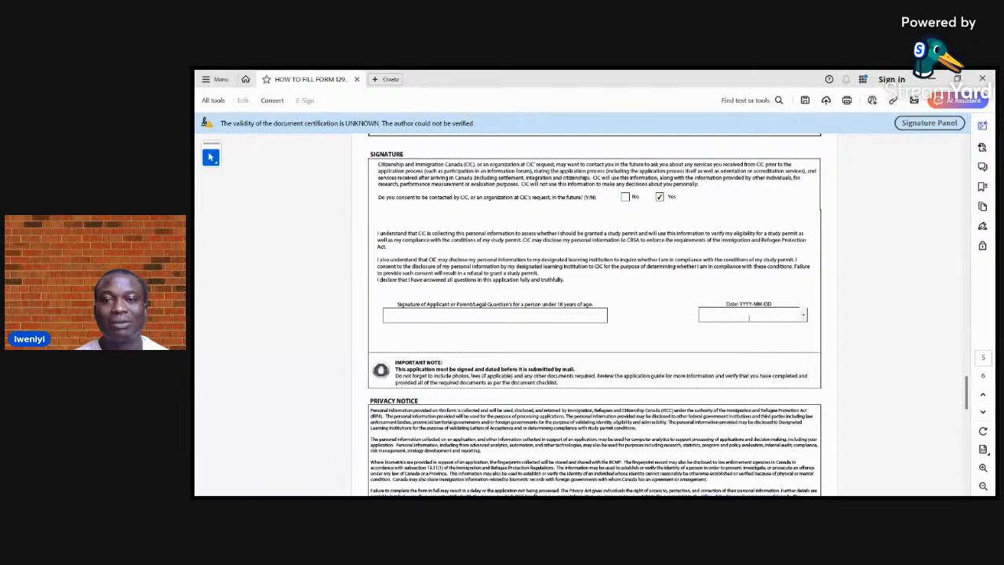
Examine the signature and date fields, the privacy notice, and the barcode page at the end of the form
scroll(595, 314, "down", 2)
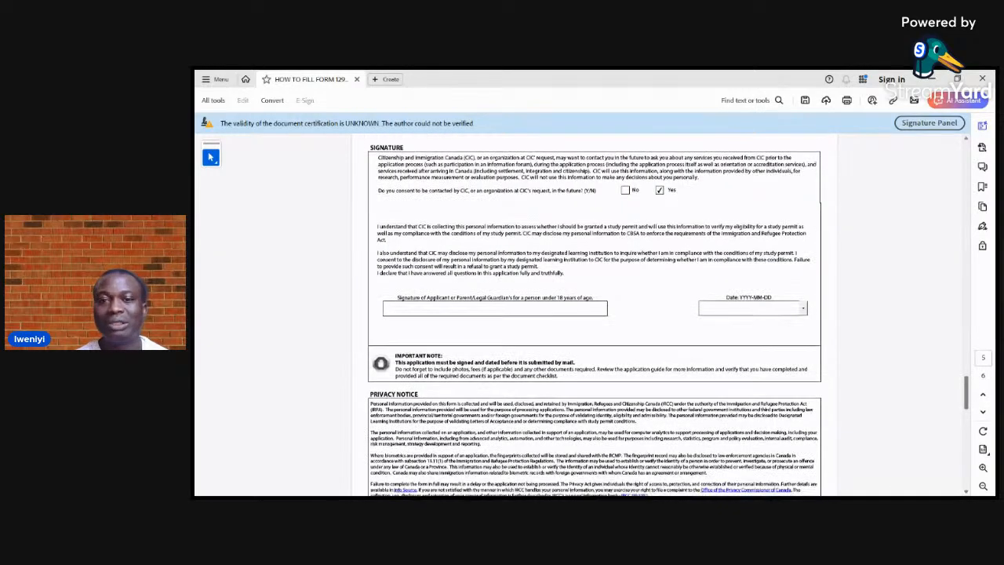
scroll(595, 314, "down", 10)
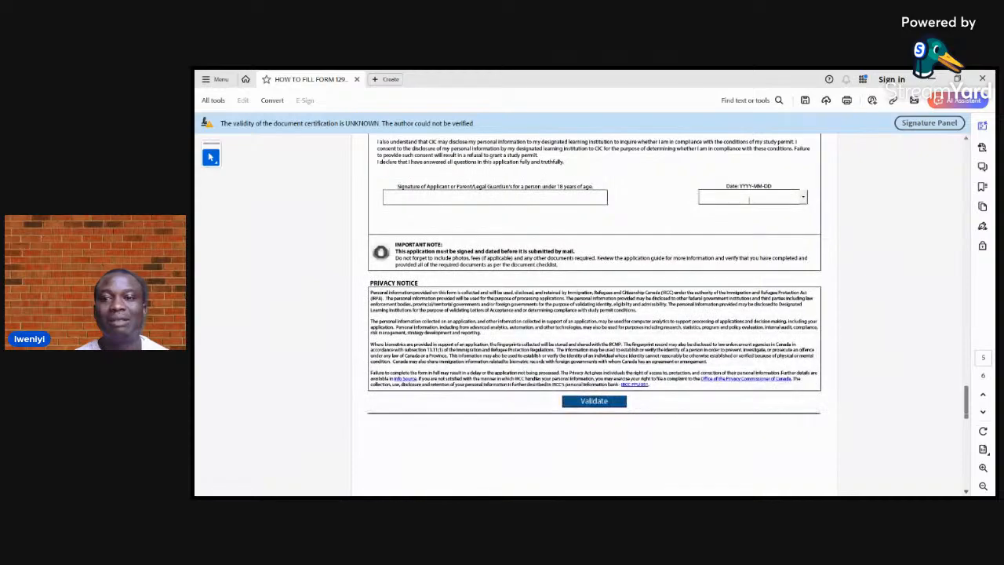
scroll(595, 314, "down", 3)
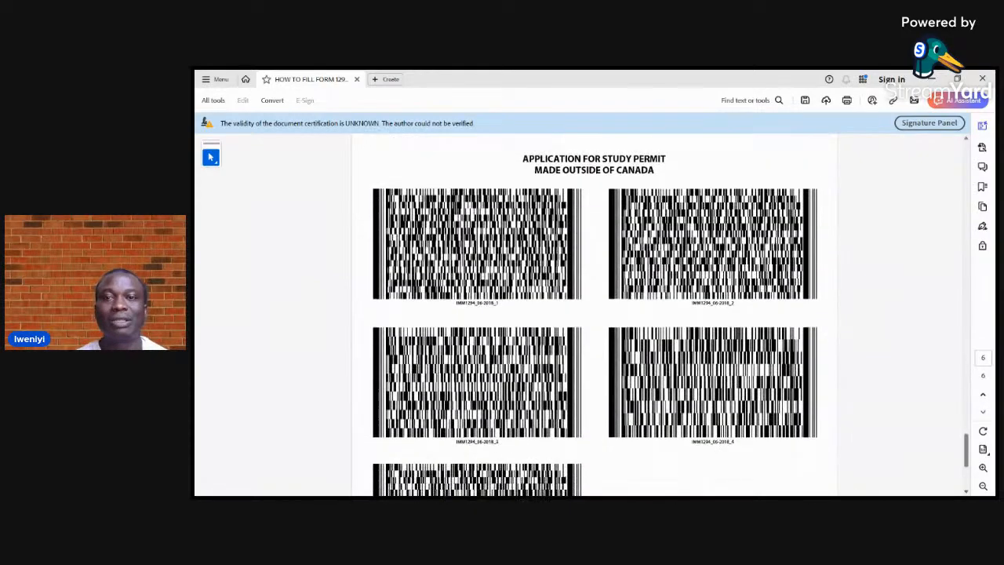
scroll(595, 314, "down", 5)
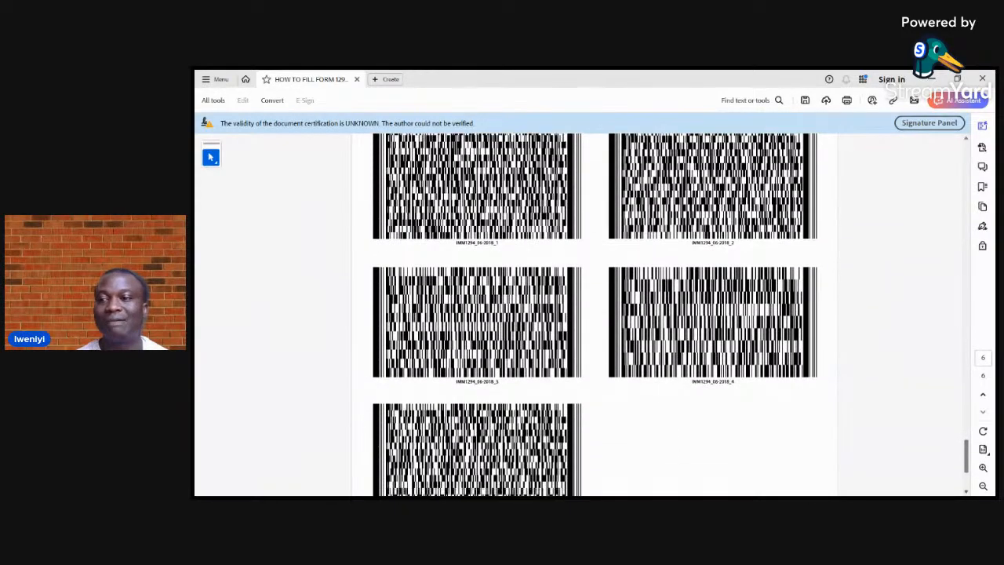
scroll(595, 313, "down", 2)
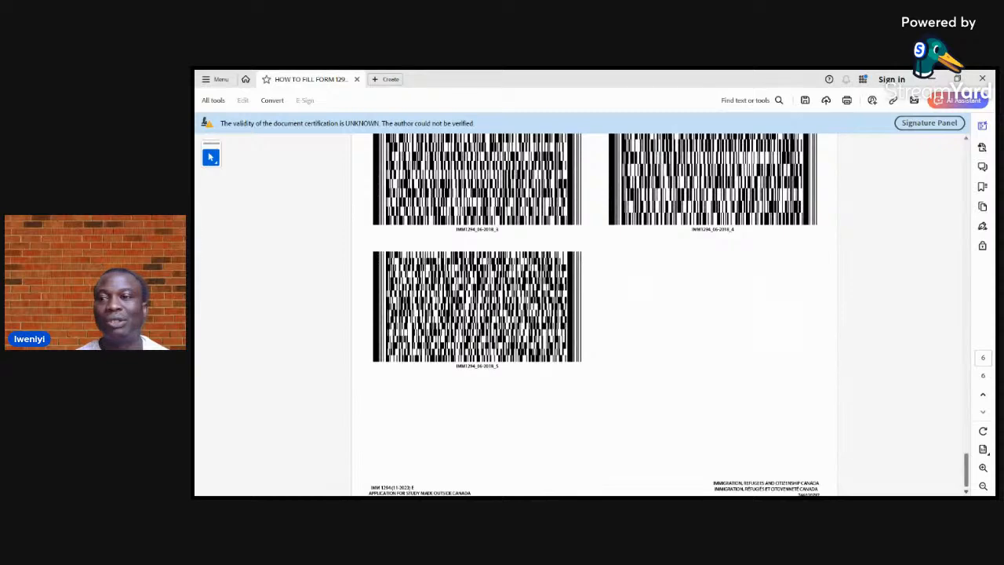
Review the form from the barcode page back through the background questions to the validation status on page 1
scroll(595, 313, "up", 1)
scroll(595, 314, "up", 10)
scroll(595, 314, "up", 10)
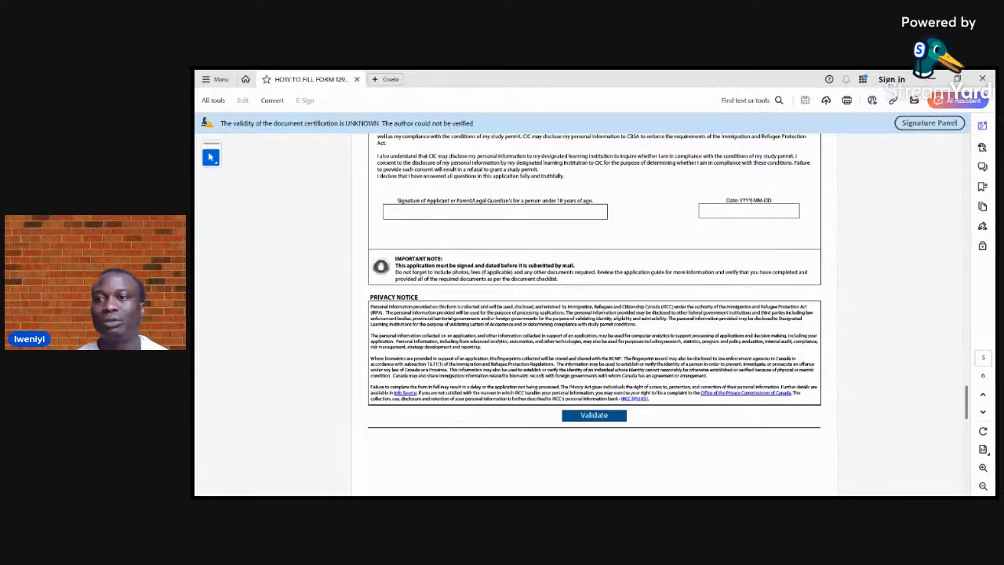
scroll(594, 314, "up", 1)
scroll(594, 314, "up", 15)
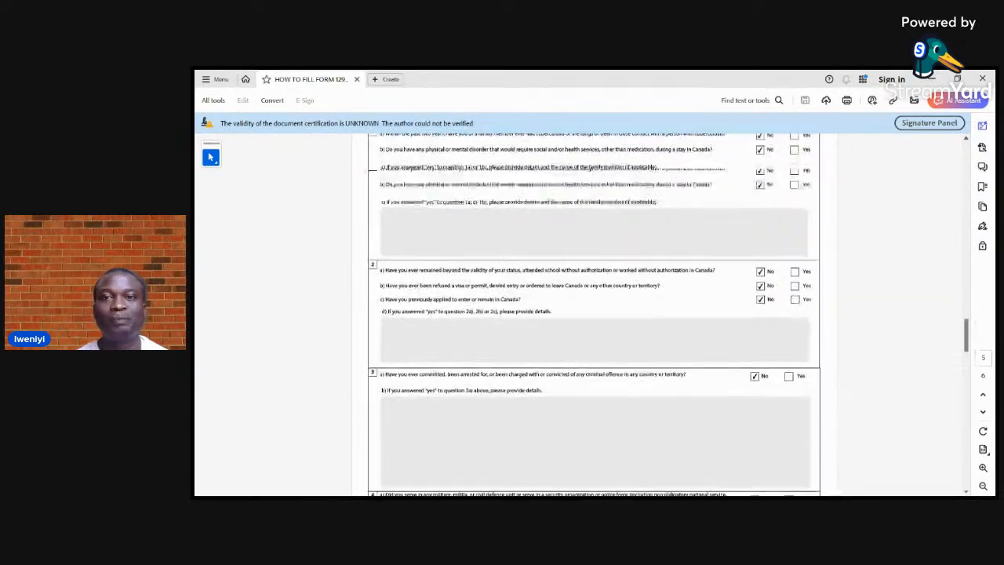
scroll(594, 314, "up", 15)
scroll(594, 314, "up", 12)
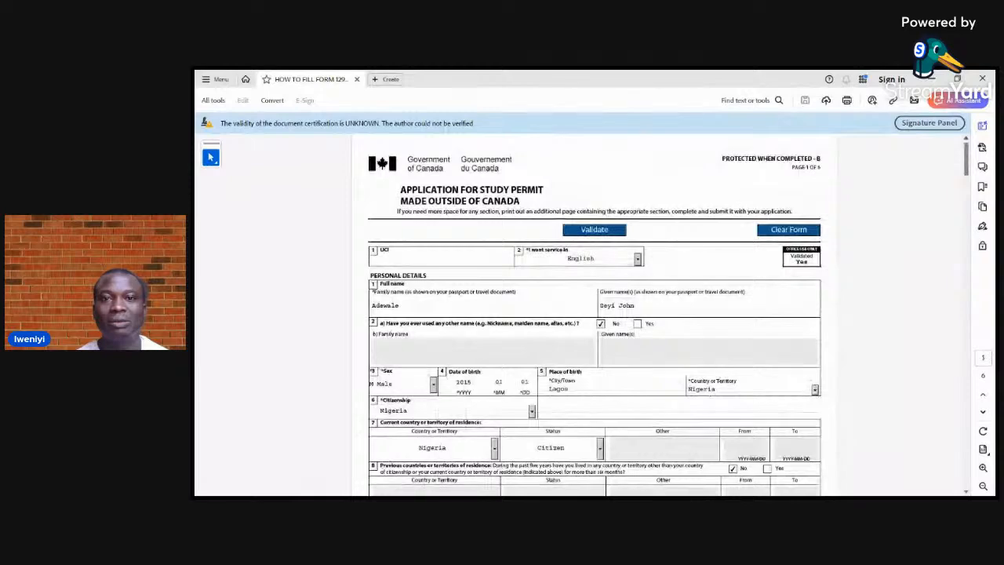